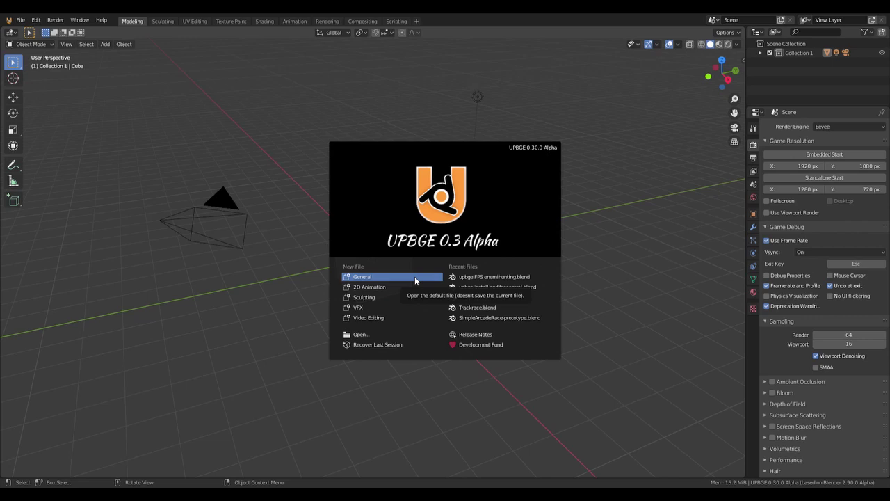
- Create a new General file and flatten the default cube's mesh in Edit Mode by scaling it along Z to about 0.55
left_click(415, 278)
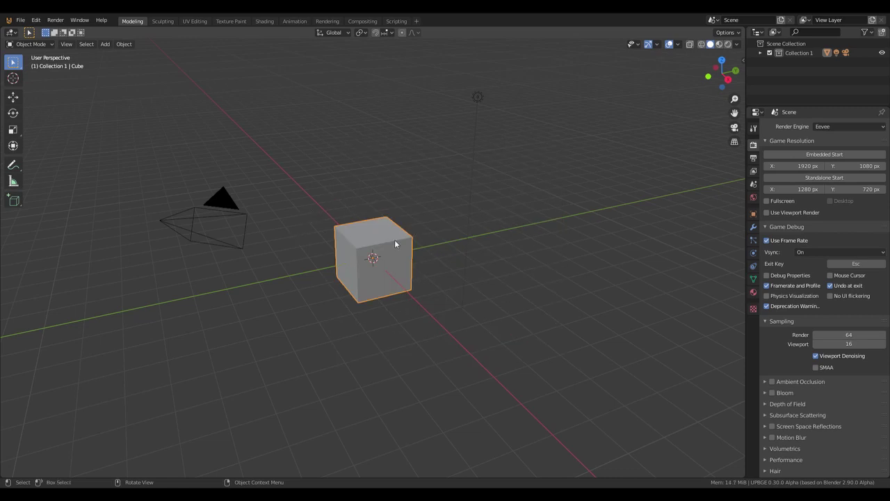
key("Tab")
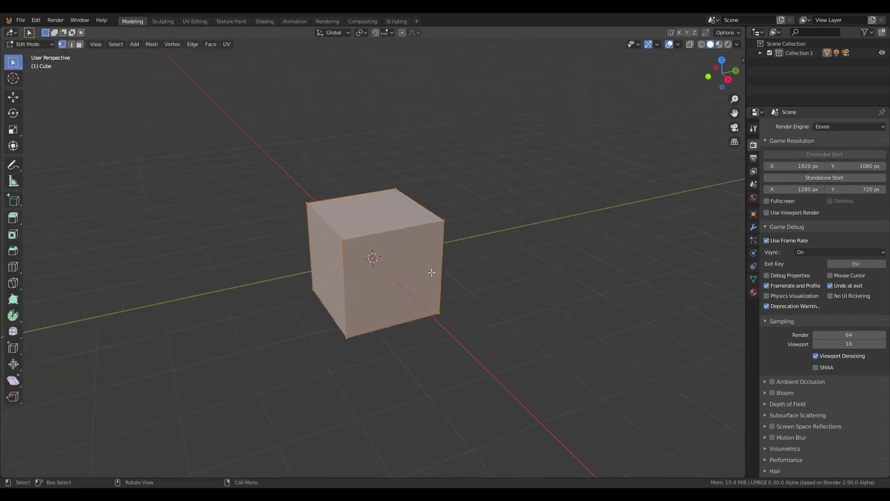
left_click(14, 98)
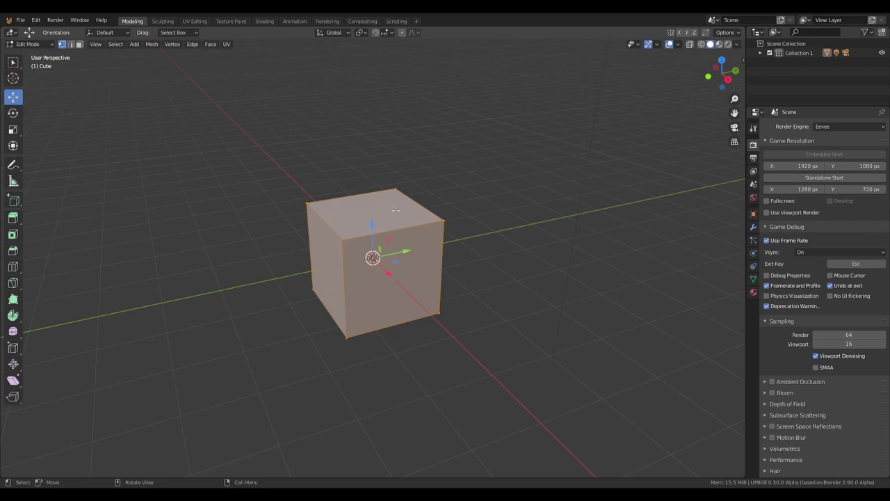
key("s")
key("z")
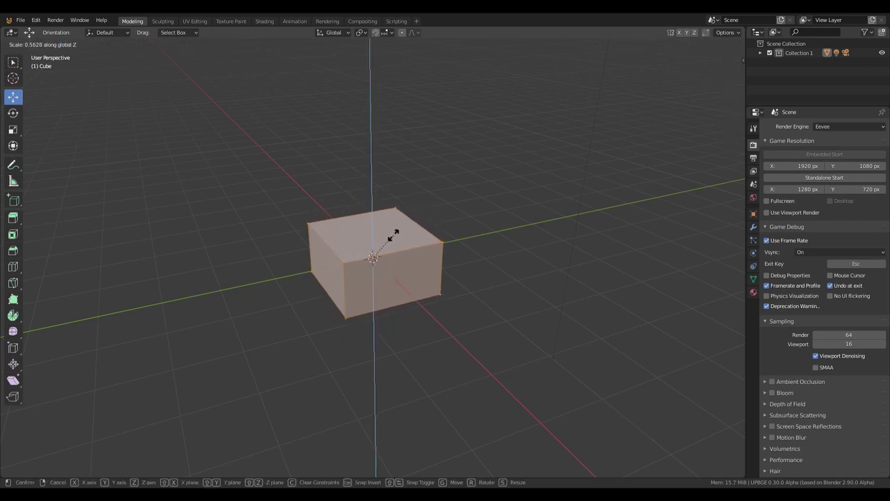
left_click(394, 238)
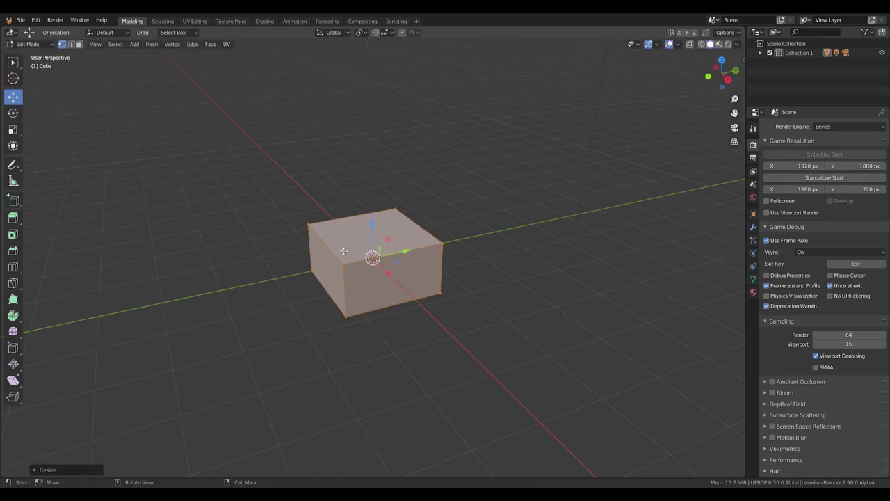
- Extrude the two opposite Y-side faces of the flattened box outward to form the car's front and rear sections
left_click(79, 44)
left_click(327, 268)
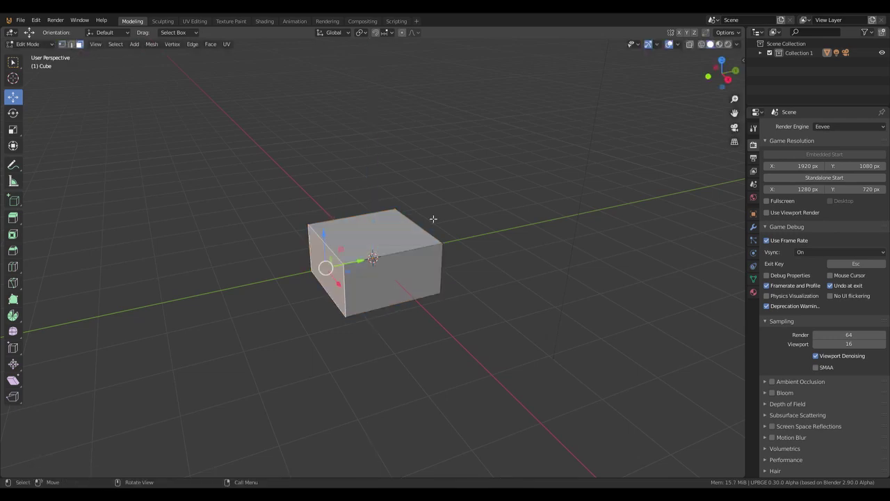
key("e")
left_click(460, 256)
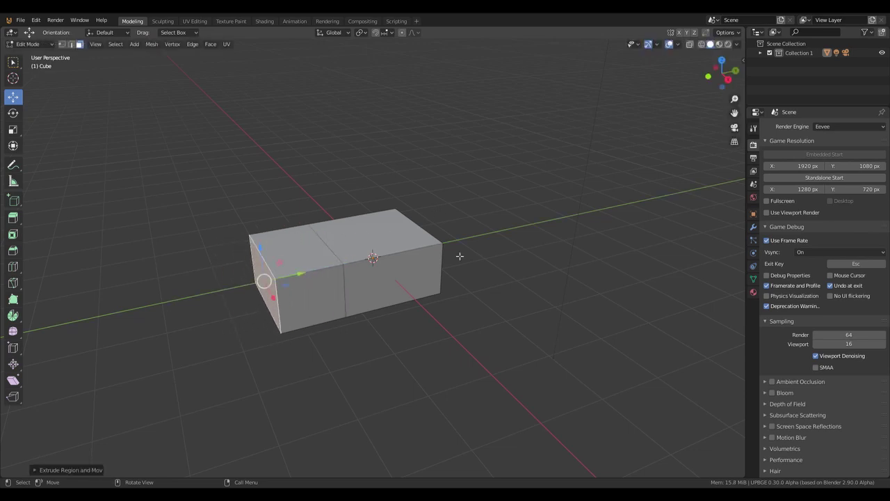
middle_click_drag(459, 255, 459, 256)
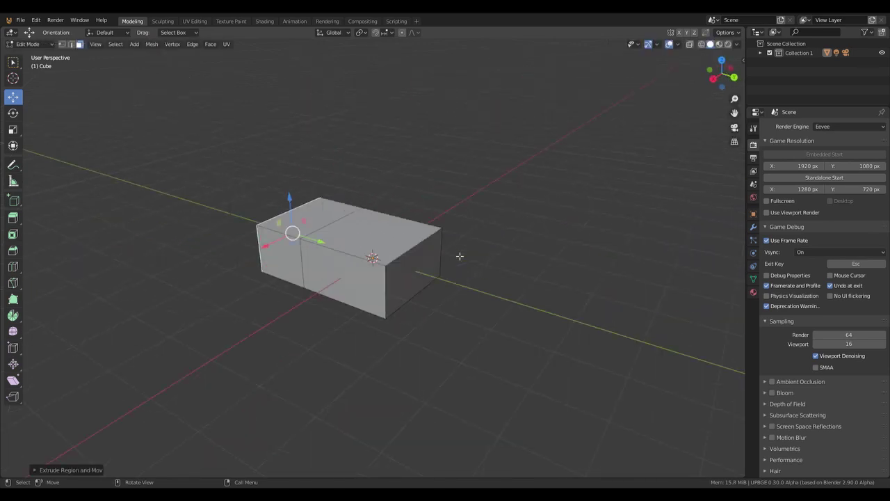
left_click(413, 272)
key("e")
left_click(457, 285)
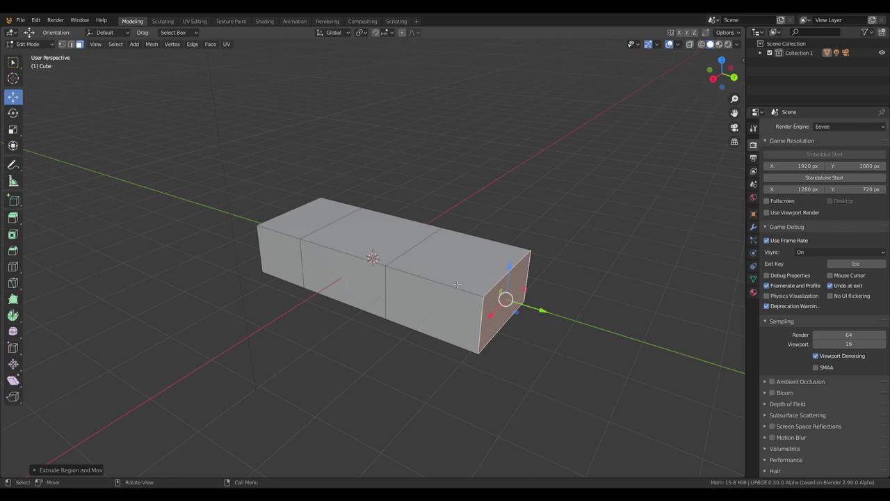
- Extrude the middle top face of the body upward to form the cabin
left_click(396, 241)
key("e")
left_click(376, 200)
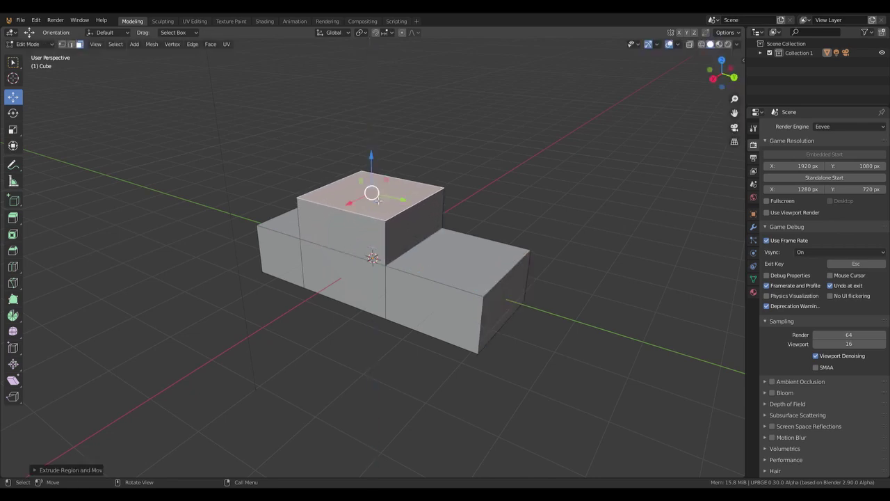
- Slope both ends of the cabin by moving its two crosswise roof edges inward along Y
left_click(71, 45)
left_click(415, 203)
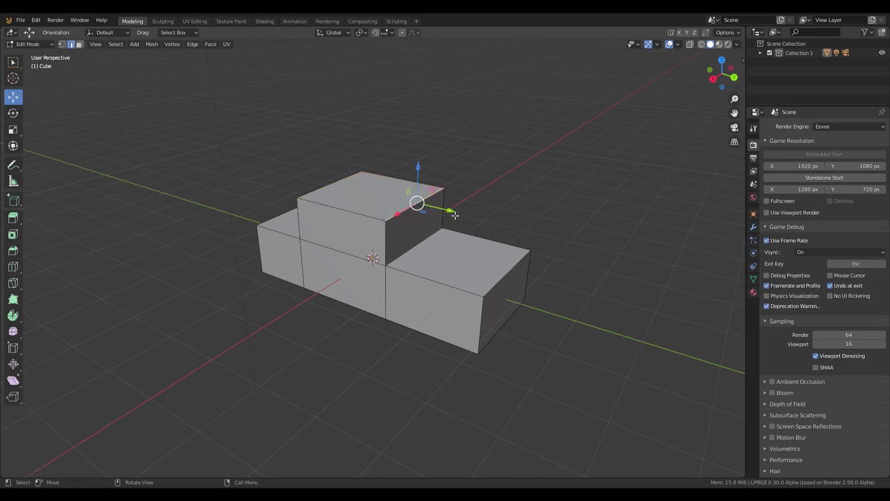
left_click_drag(455, 215, 444, 211)
left_click(318, 190)
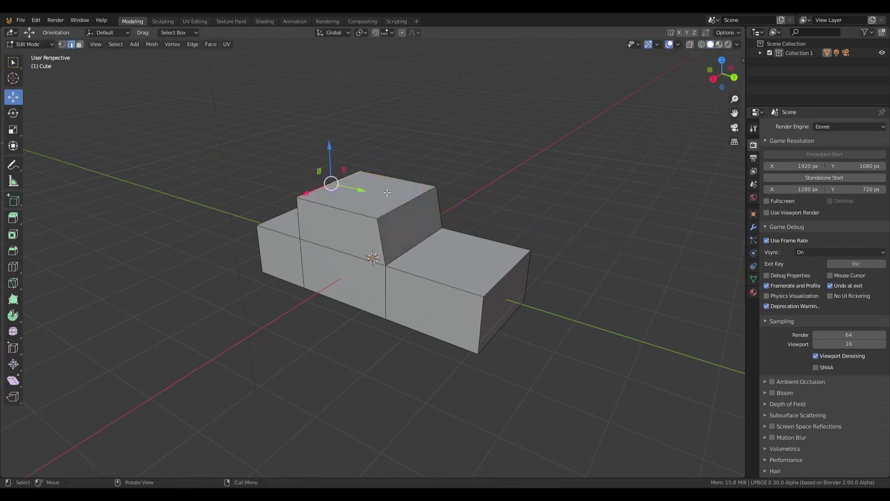
mouse_move(366, 192)
left_mouse_down()
mouse_move(380, 195)
mouse_move(373, 201)
left_mouse_up()
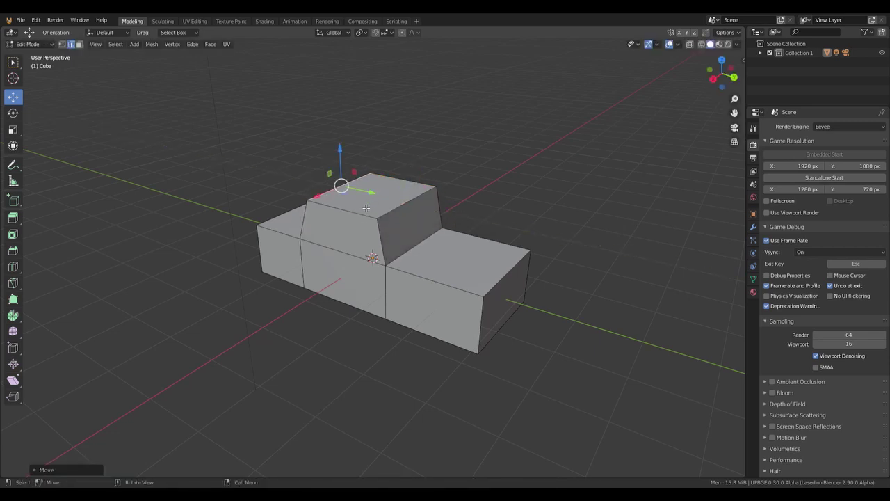
- Scale the cabin's roof face down slightly to taper the cabin on all sides
left_click(81, 47)
left_click(380, 204)
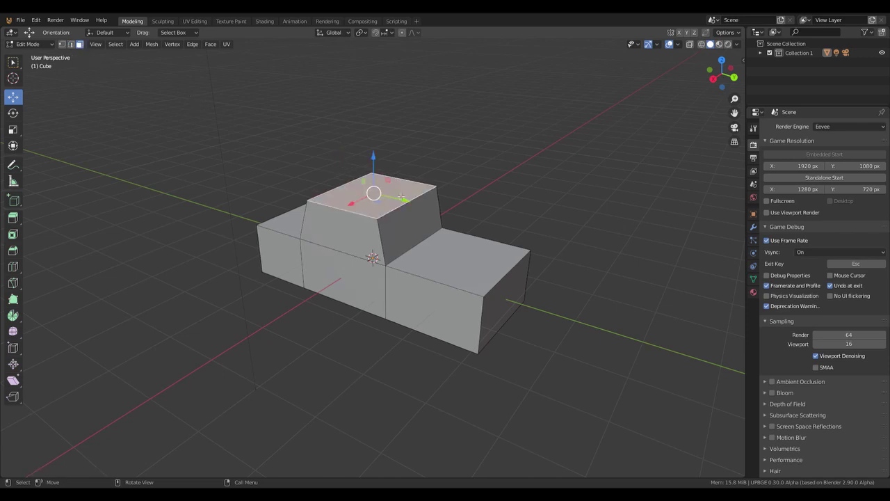
key("s")
left_click(449, 158)
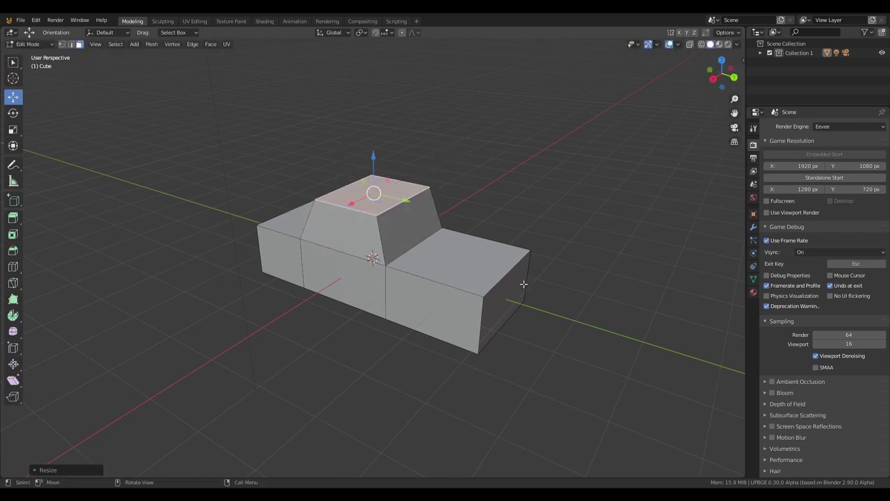
- Slope the positive-Y end of the body by moving its upper crosswise edge slightly inward along Y
left_click(71, 44)
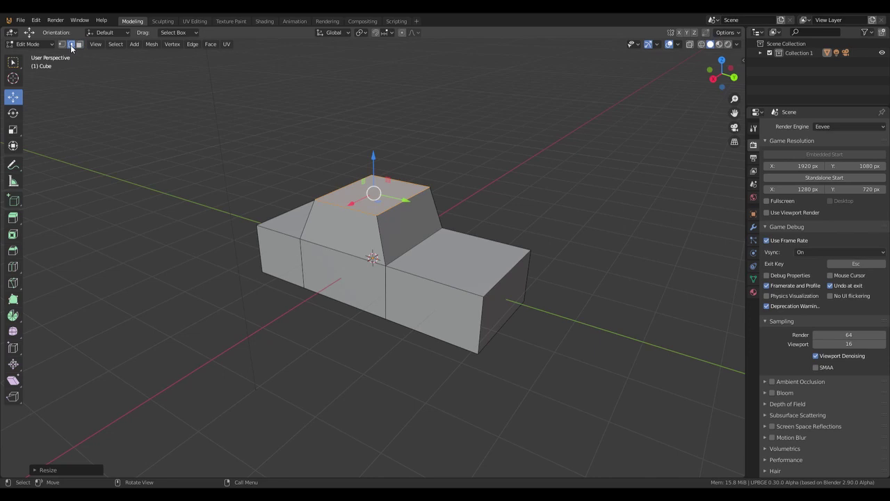
left_click(506, 276)
left_click_drag(548, 281, 539, 282)
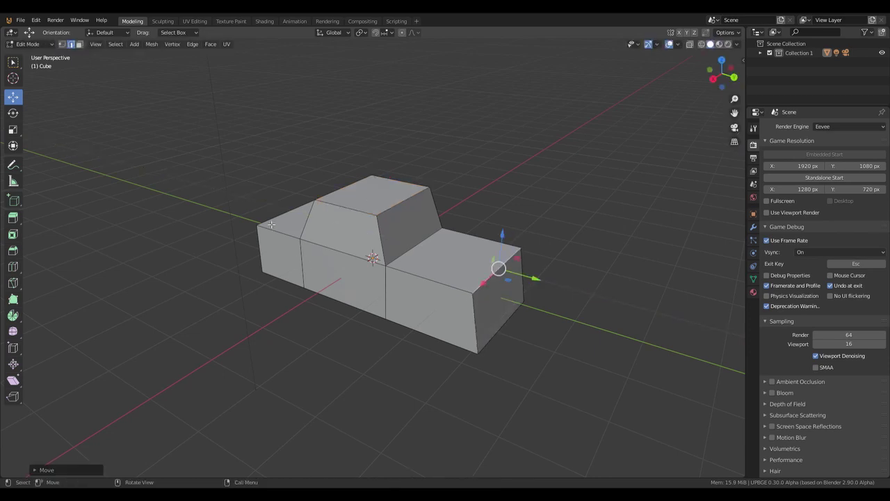
- Add a cylinder with 12 vertices to the car mesh for a pair of wheels
middle_click_drag(393, 308, 393, 308)
key("KP_1")
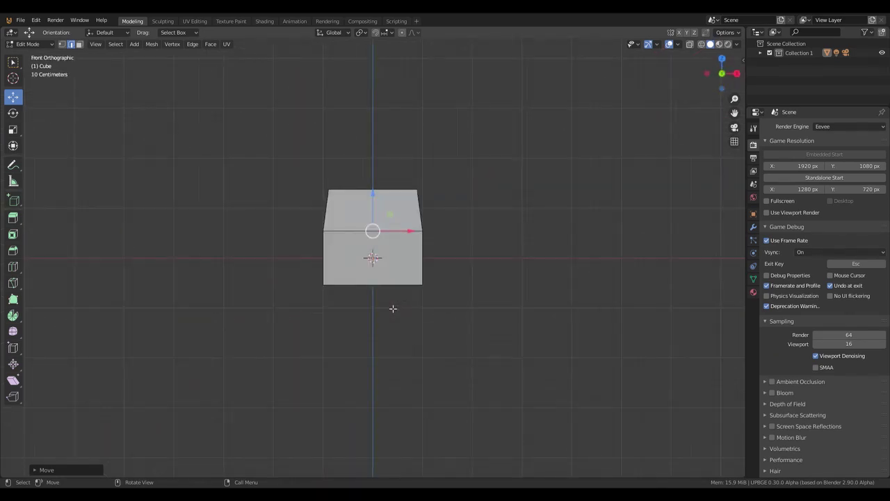
key("KP_3")
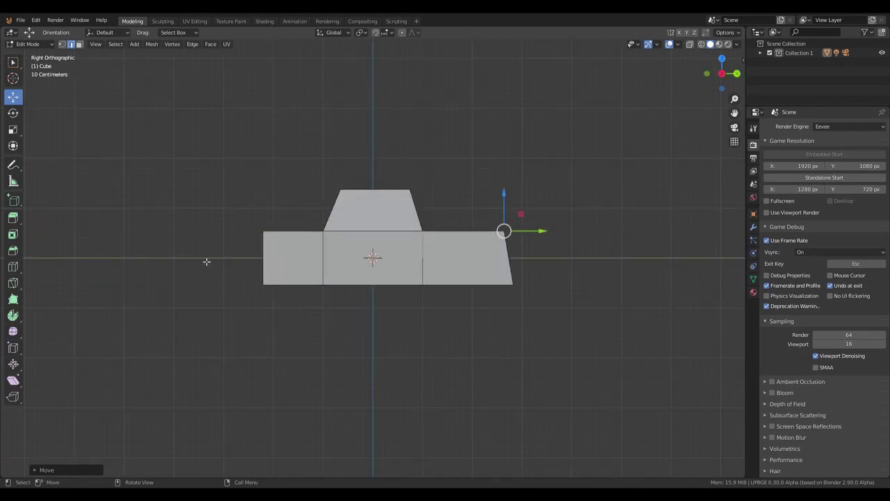
left_click(193, 45)
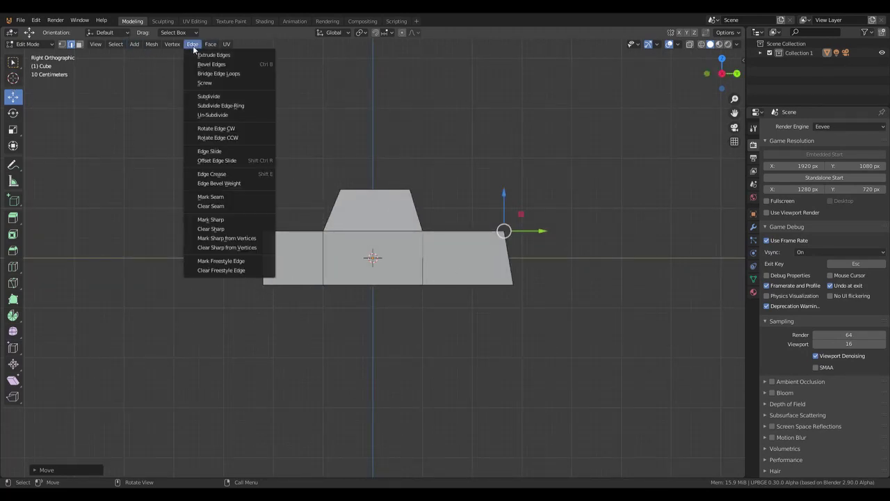
mouse_move(174, 46)
mouse_move(224, 46)
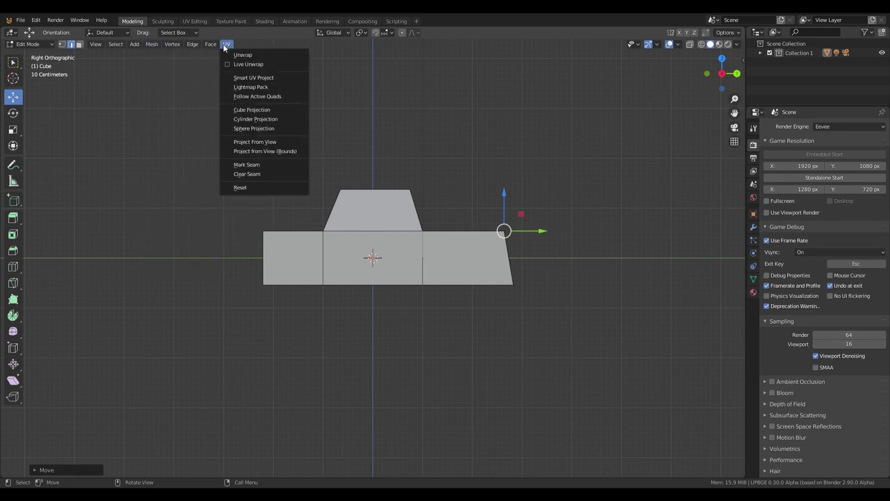
mouse_move(134, 44)
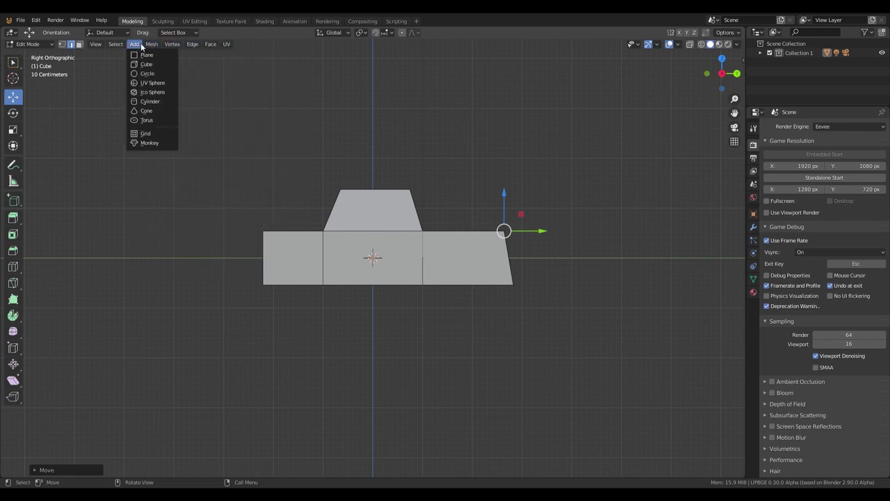
left_click(158, 105)
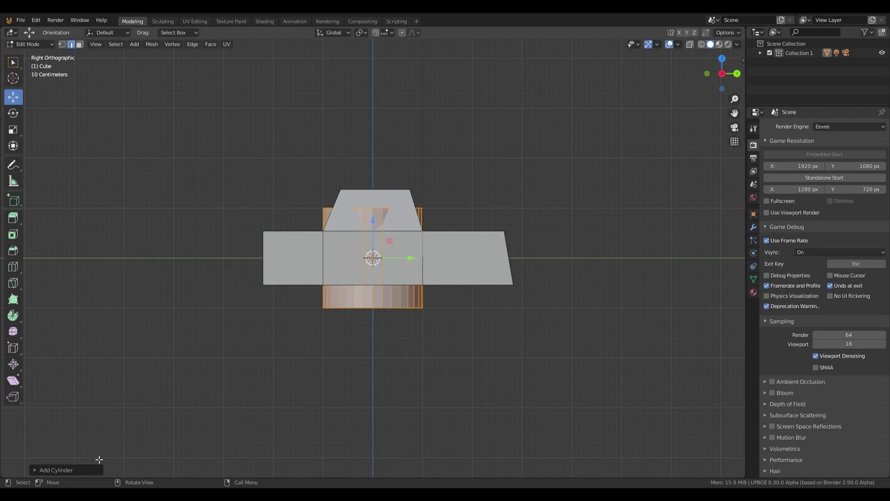
left_click(37, 471)
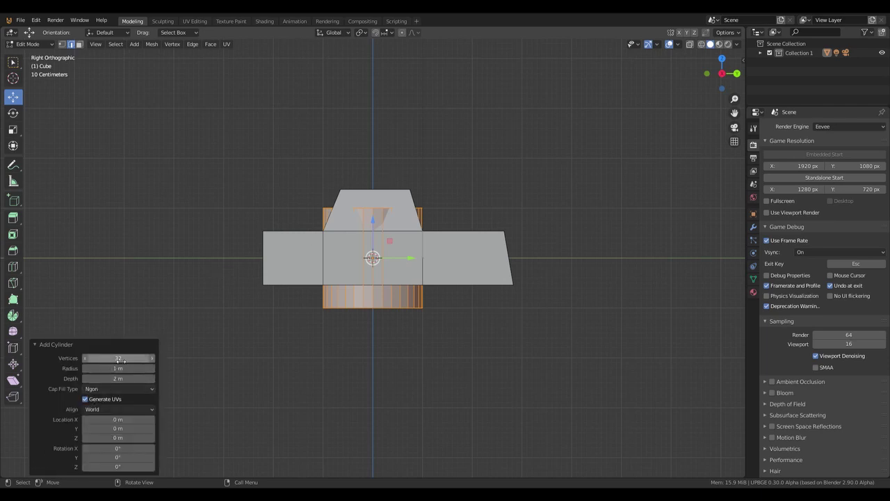
left_click_drag(118, 357, 84, 357)
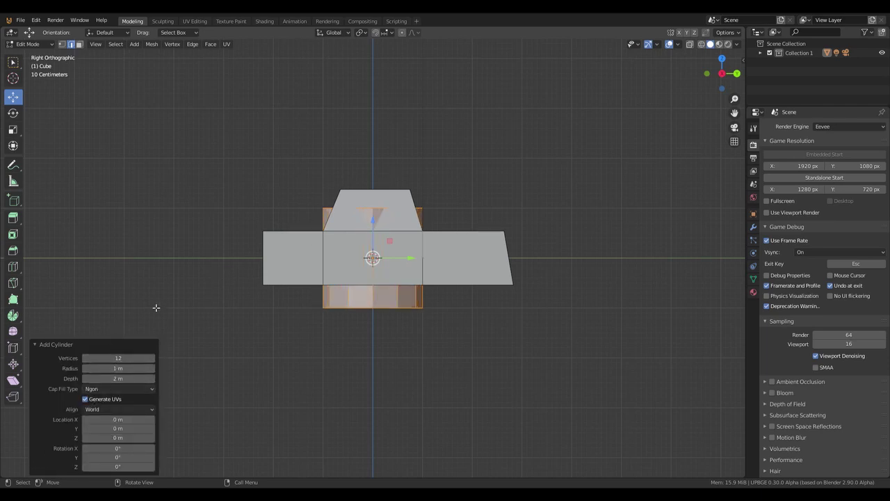
left_click(36, 345)
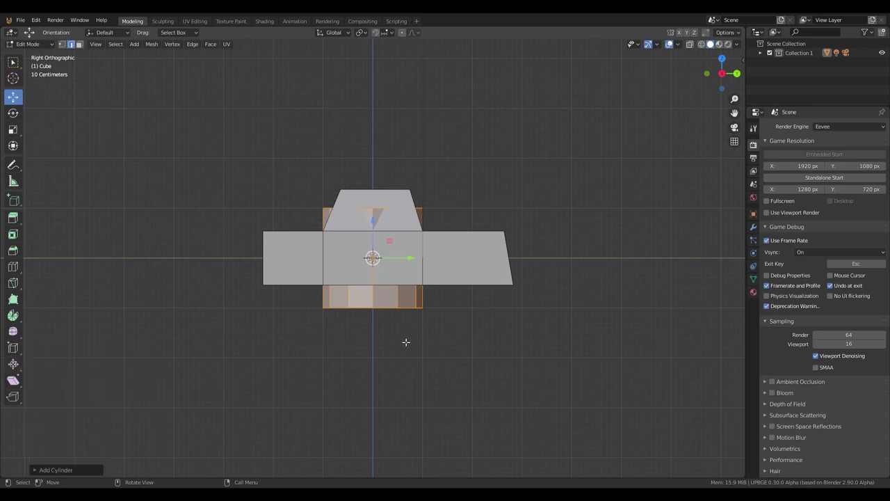
- Rotate the cylinder 90° in the front view so its axis runs across the car's width
key("KP_1")
type("rx90")
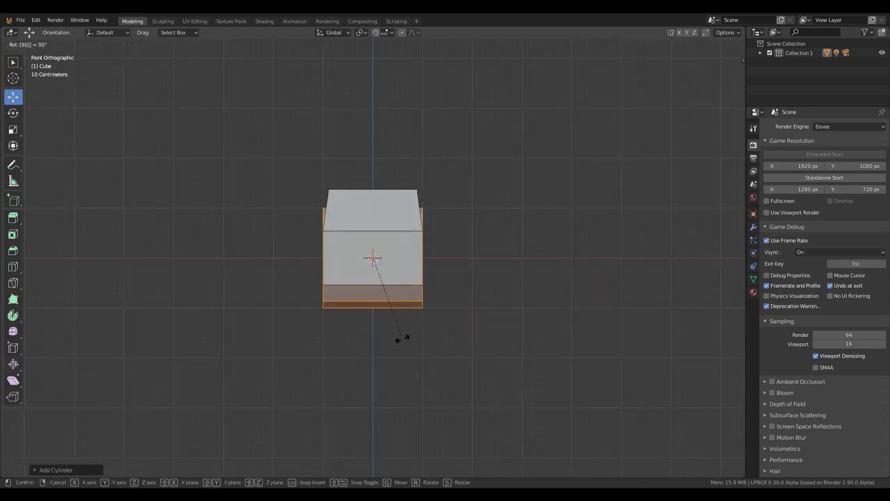
key("Return")
- Scale the cylinder down to wheel size and stretch it along X across the car's width
key("s")
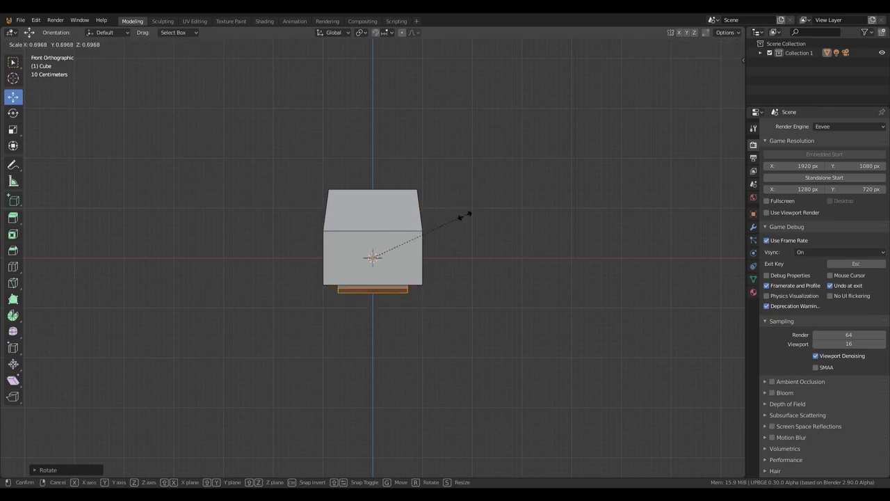
left_click(417, 238)
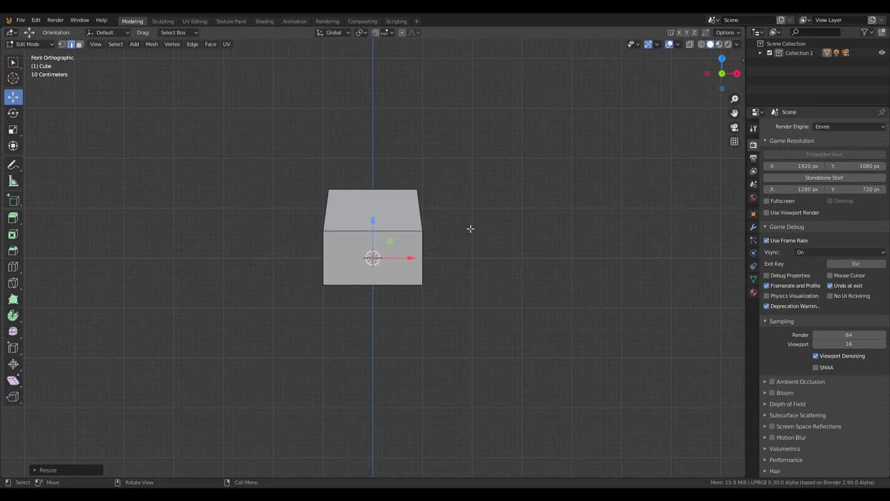
key("s")
key("x")
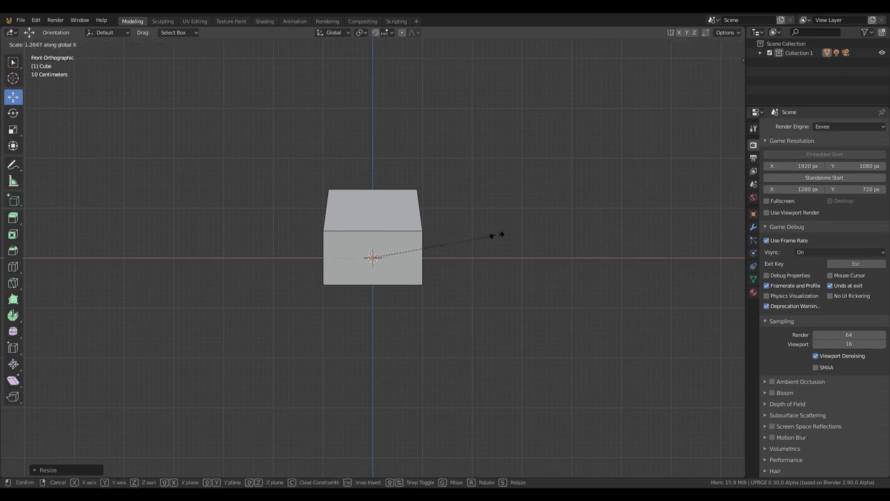
left_click(705, 334)
- In the right side view, move the wheel cylinder to the lower part of the car's positive-Y section
key("KP_3")
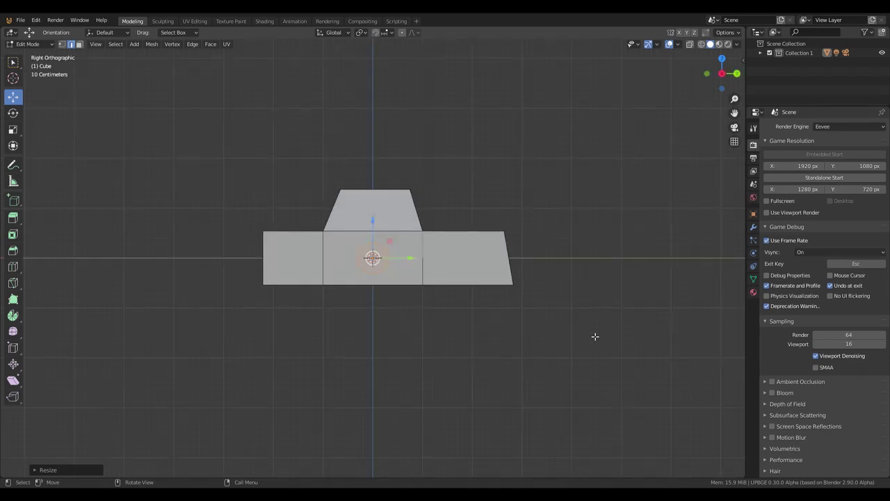
key("s")
key("Escape")
key("g")
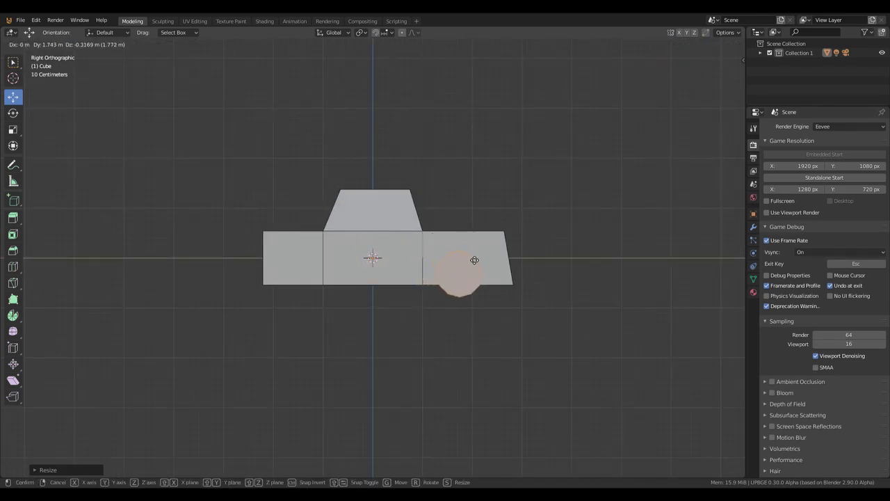
left_click(480, 257)
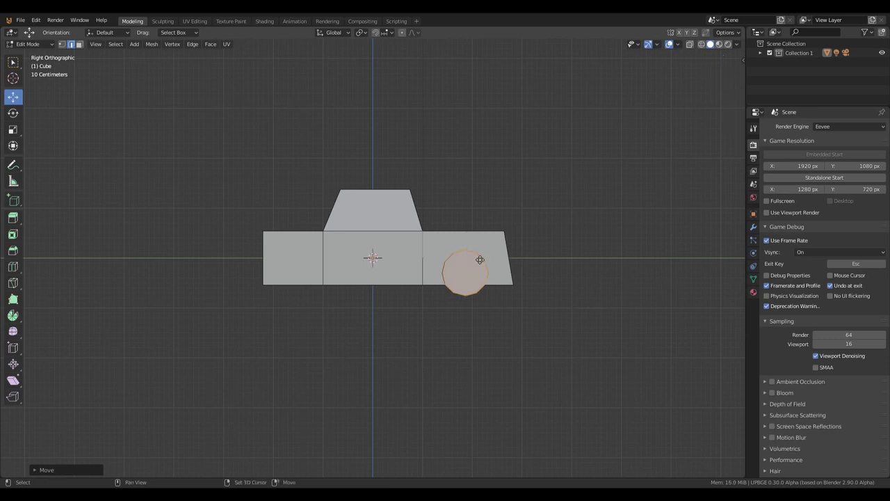
- Duplicate the wheel cylinder and move the copy along Y to the lower part of the opposite end section
key("shift+d")
key("Escape")
key("g")
key("y")
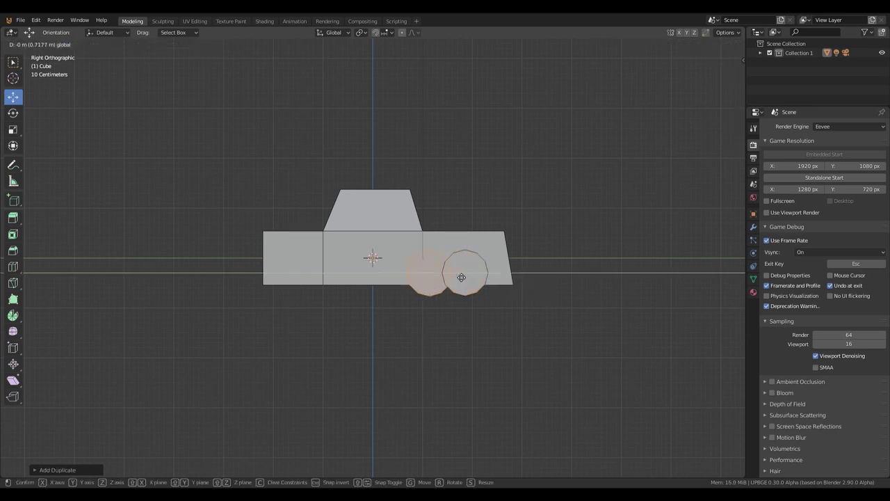
left_click(340, 278)
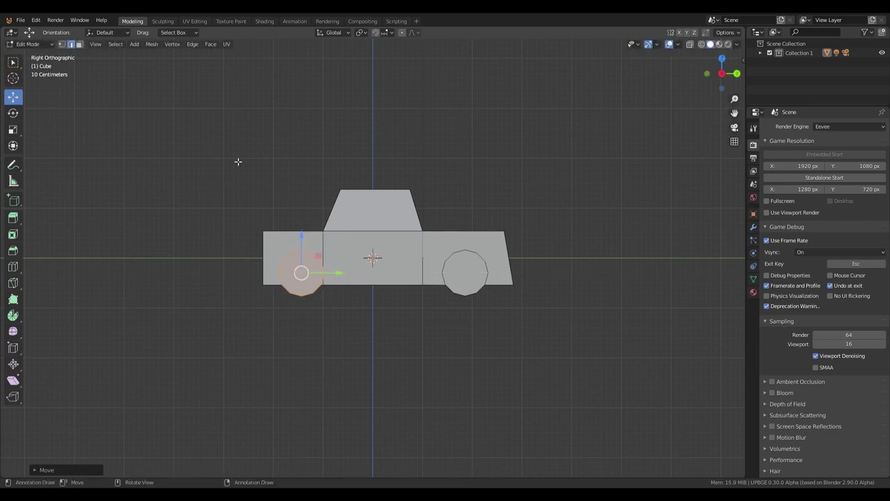
- Move the cabin's lower edge at the negative-Y end along Y toward that end of the car to lengthen its slope
key("KP_8")
key("KP_4")
key("KP_4")
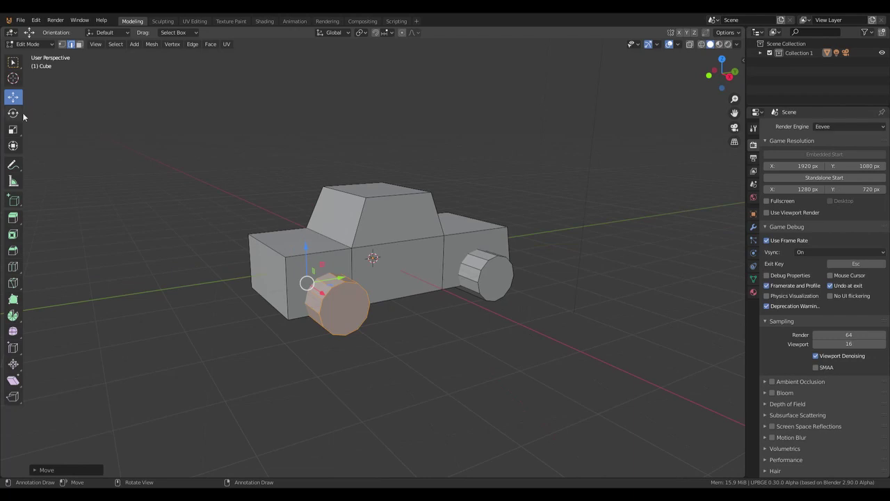
left_click(337, 242)
left_click_drag(364, 236, 335, 239)
- Examine the car's reshaped cabin slope, body and wheels from all sides
key("KP_4")
key("KP_4")
key("KP_4")
key("KP_4")
key("KP_4")
key("KP_4")
key("KP_4")
key("KP_4")
key("KP_4")
key("KP_4")
key("KP_4")
key("KP_4")
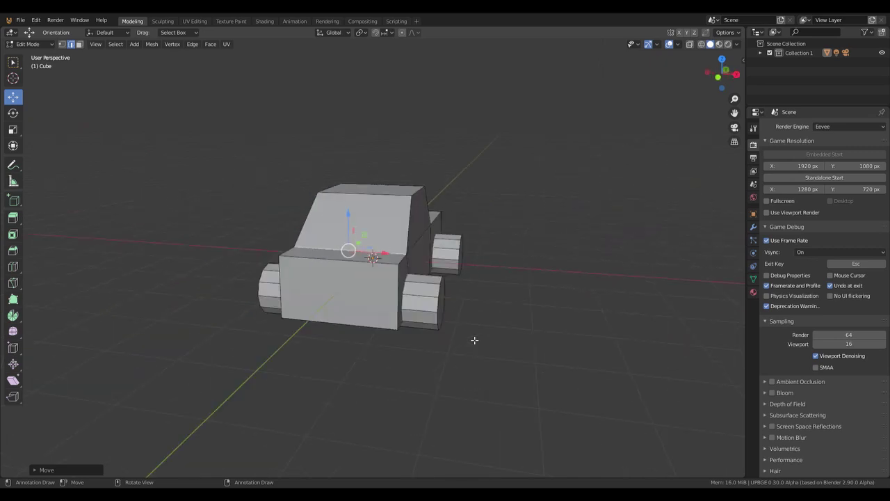
key("KP_4")
key("KP_4")
key("KP_4")
key("KP_4")
key("KP_4")
key("KP_4")
key("KP_4")
key("KP_4")
key("KP_4")
key("KP_4")
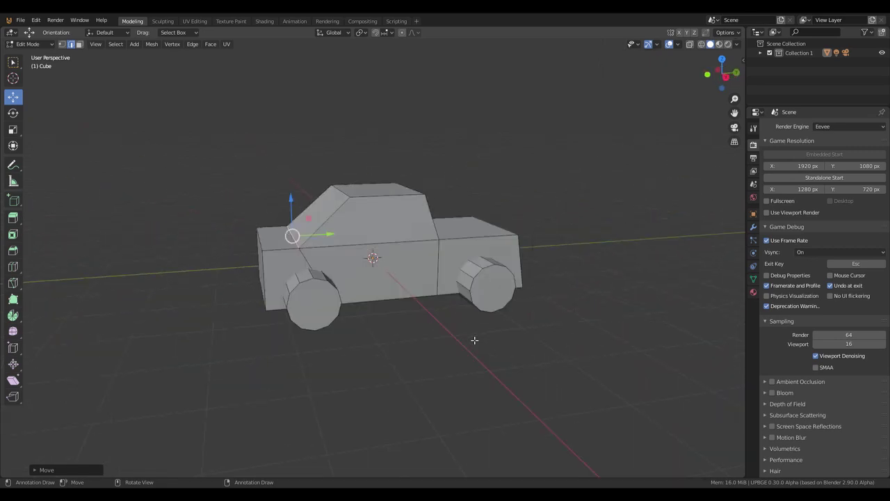
- Select the whole linked body mesh and widen it along X in the front view to nearly the wheels' outer width
key("ctrl+l")
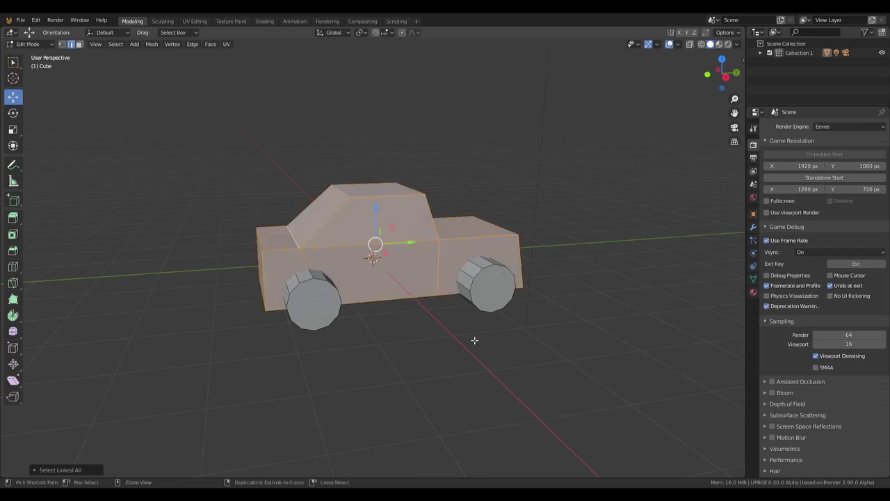
key("KP_4")
key("KP_1")
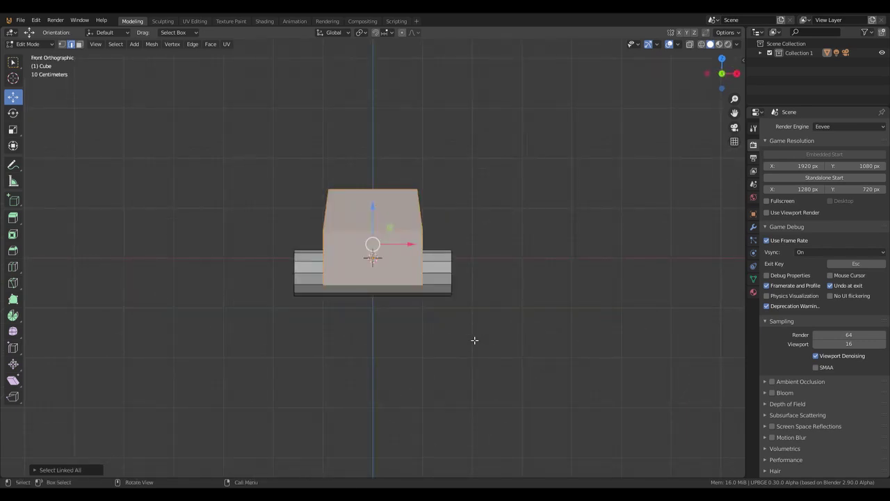
key("s")
key("x")
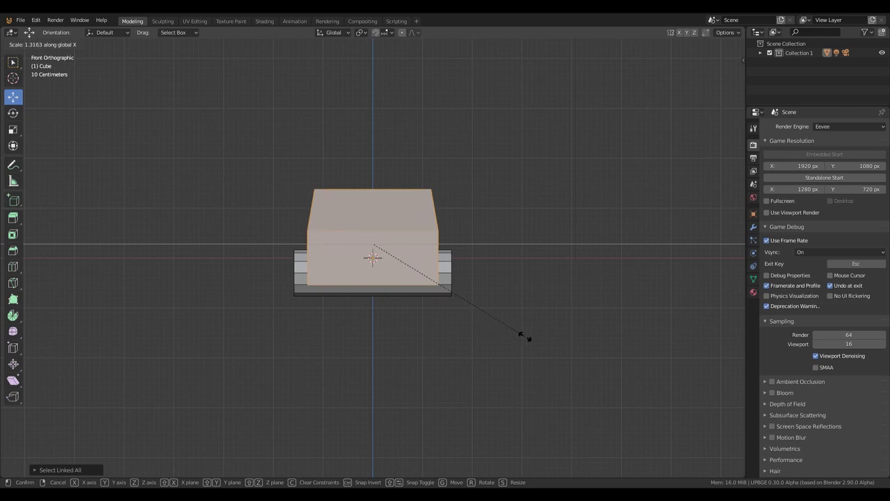
left_click(549, 341)
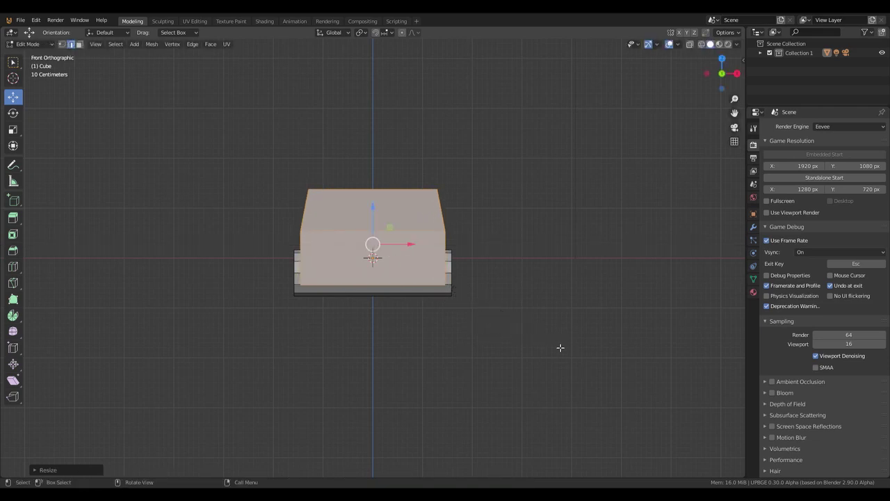
- Examine how far the wheels protrude from the widened body from several angles
middle_click_drag(561, 347, 560, 347)
key("KP_4")
key("KP_4")
key("KP_4")
key("KP_4")
key("KP_4")
key("KP_4")
key("KP_4")
key("KP_4")
key("KP_4")
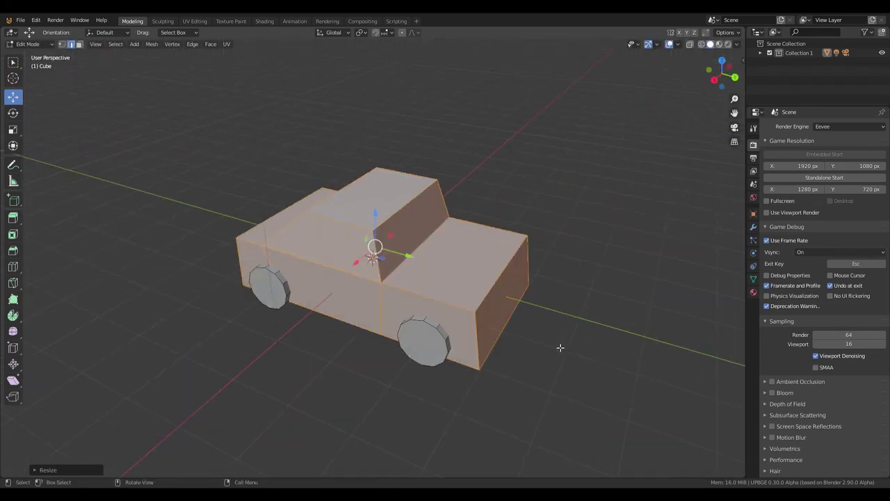
key("KP_4")
key("KP_4")
key("KP_4")
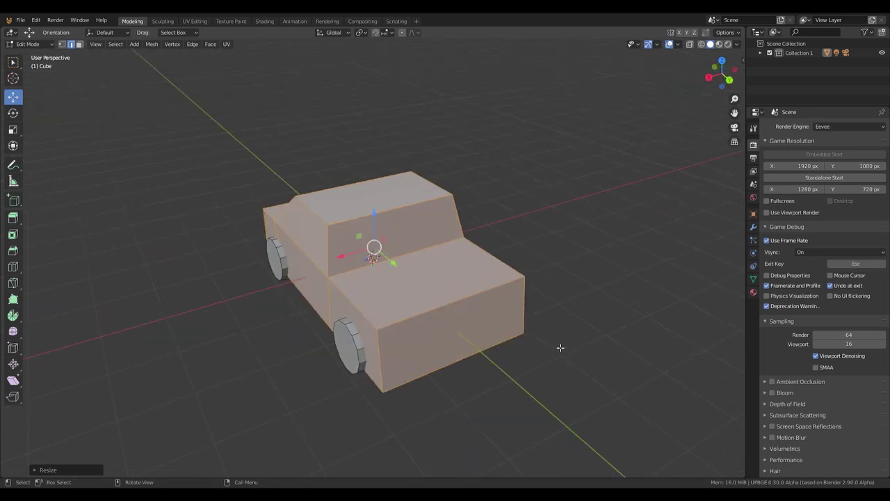
- Scale the body and wheels together to a narrower width along X and return to Object Mode
key("s")
key("x")
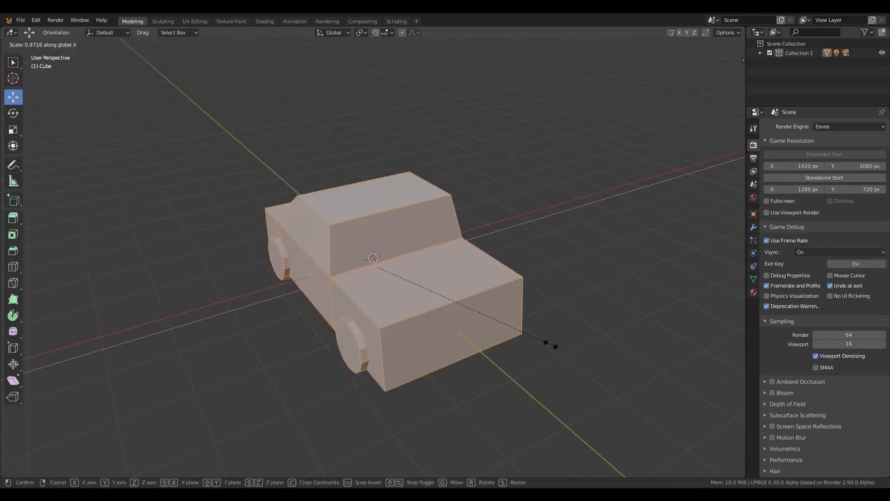
left_click(498, 357)
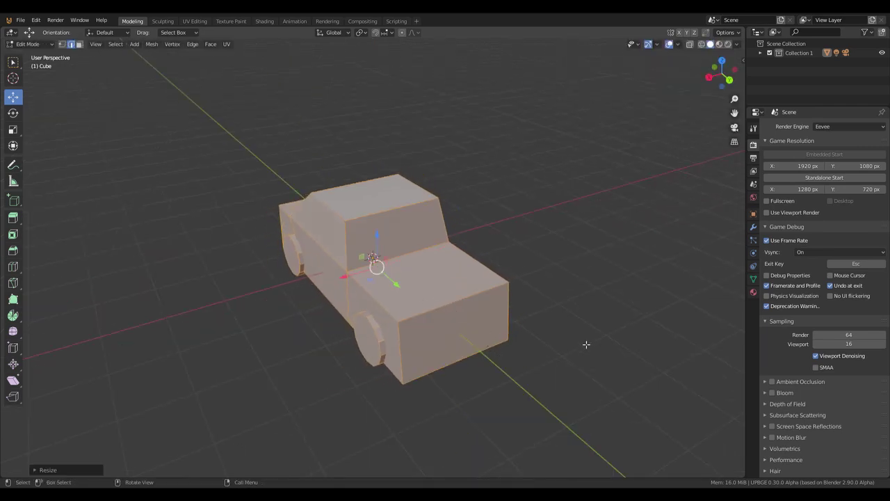
key("Tab")
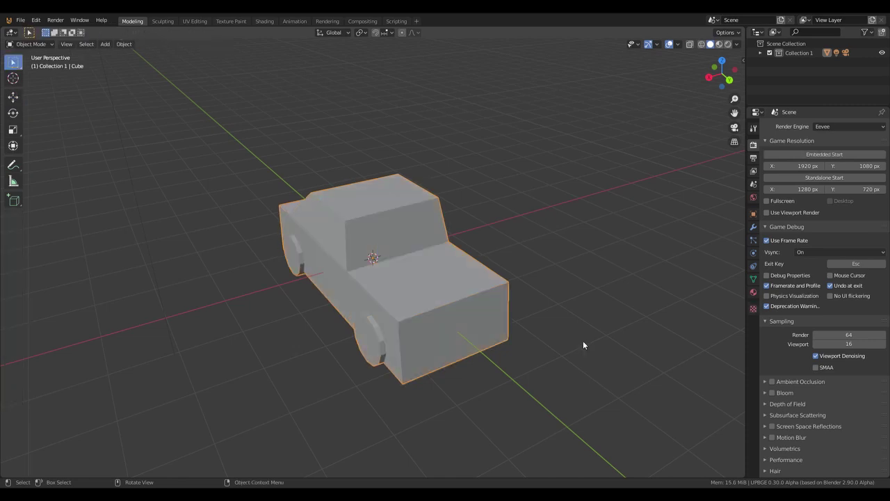
- Set the base color of the car's material to bright green
key("KP_1")
key("KP_3")
key("KP_1")
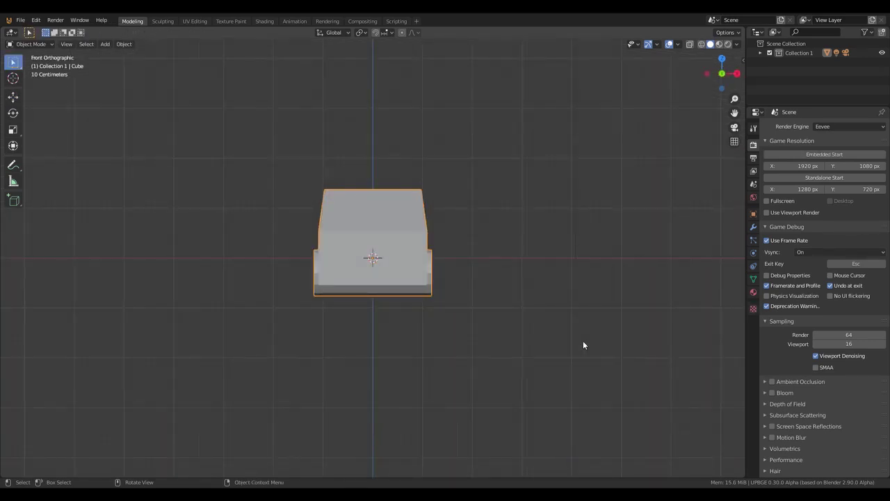
key("KP_7")
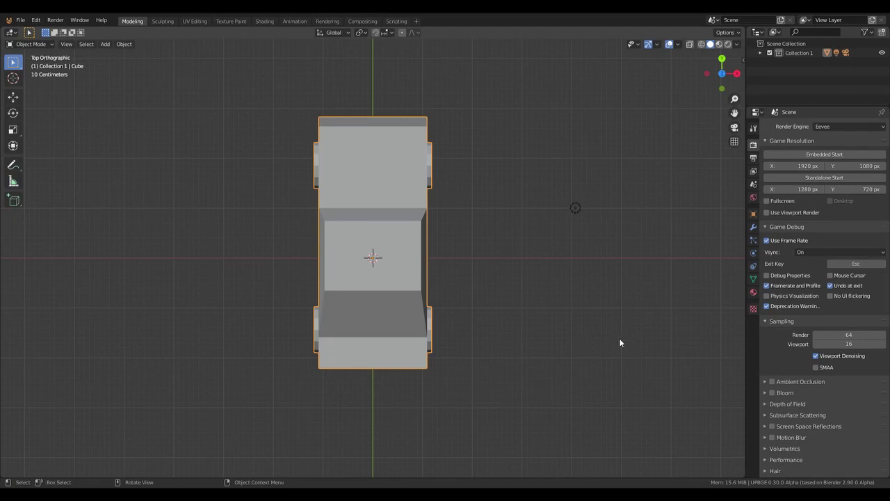
left_click(753, 292)
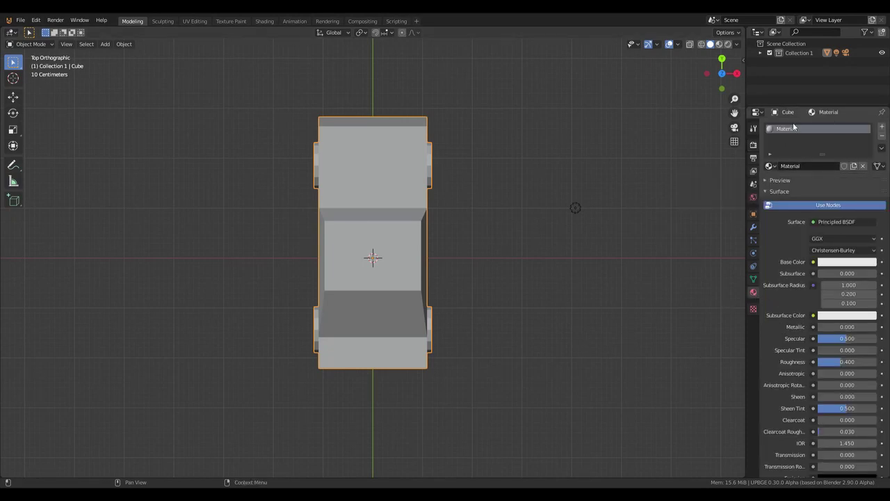
left_click(823, 263)
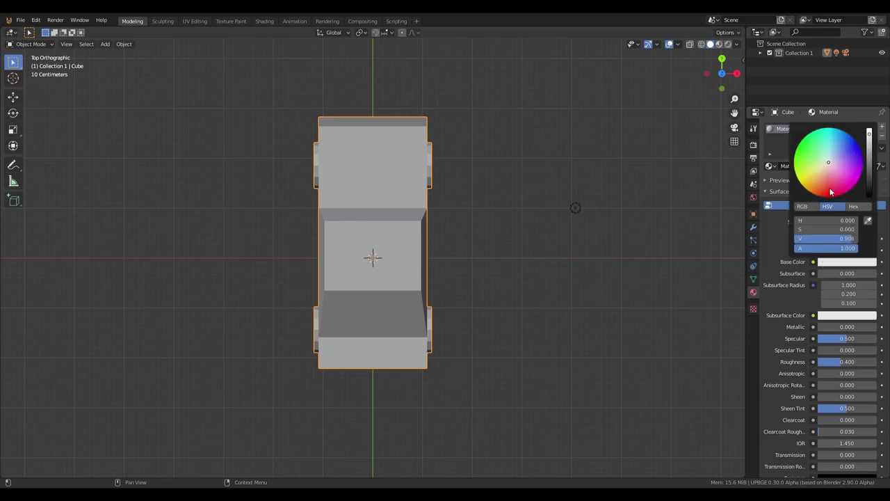
left_click(810, 151)
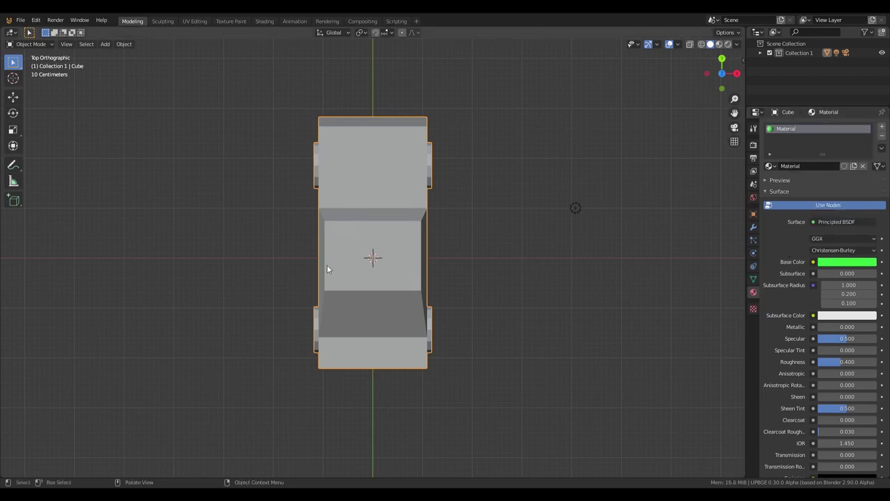
- Switch the viewport to rendered shading and show the car from the top
left_click(727, 45)
middle_click_drag(446, 285, 445, 284)
key("KP_7")
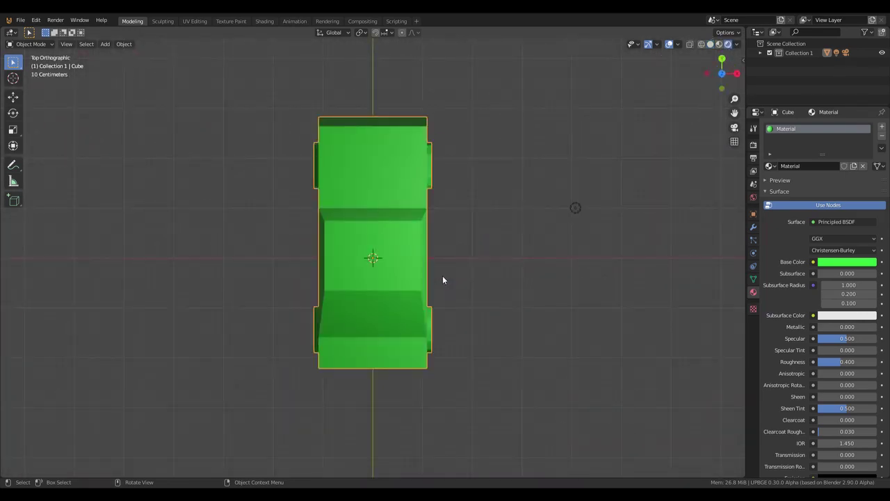
- Add a mesh plane at the origin and scale it up until it is wider than the car
left_click(126, 45)
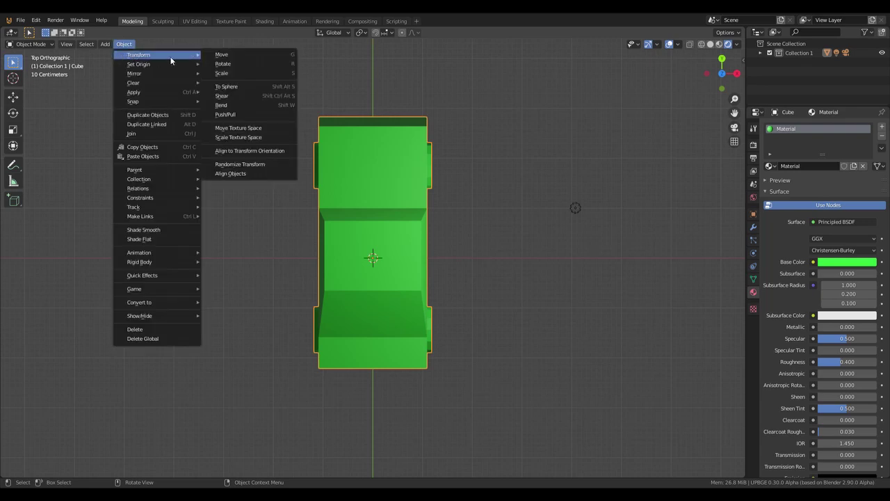
mouse_move(109, 47)
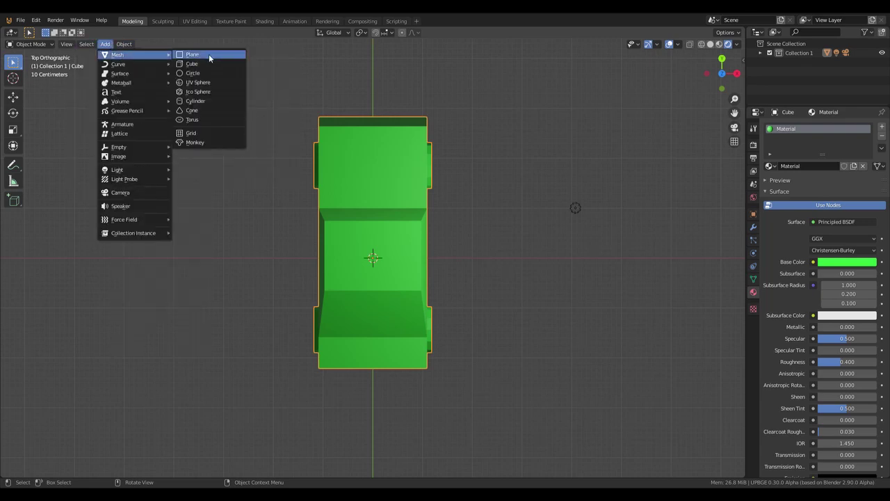
left_click(209, 53)
key("s")
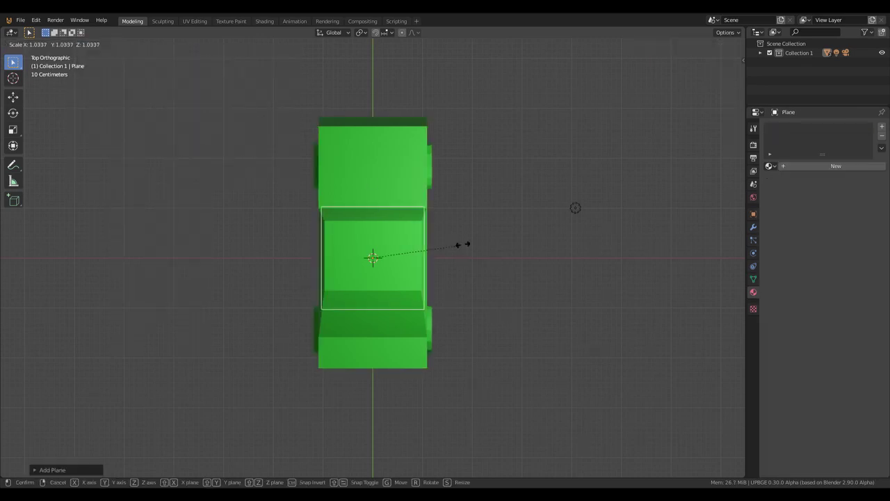
left_click(530, 242)
- Enlarge the plane in the top view into a large ground extending far beyond the car, light and camera
key("KP_1")
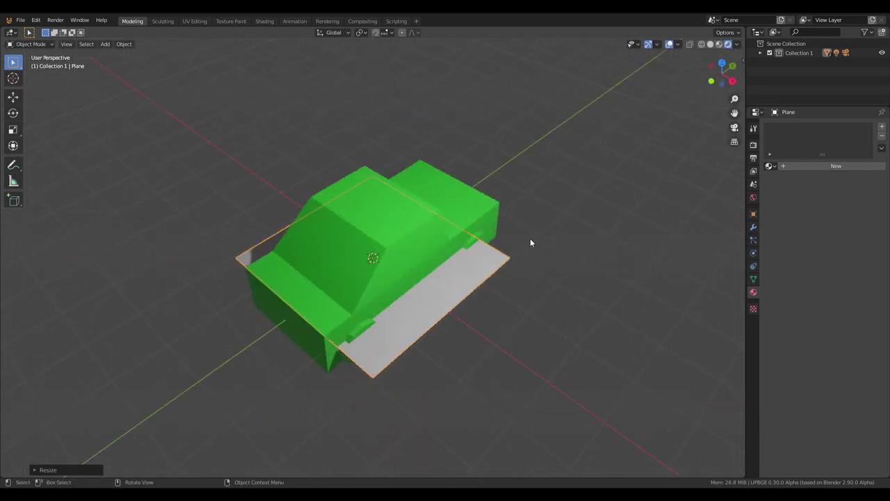
key("KP_7")
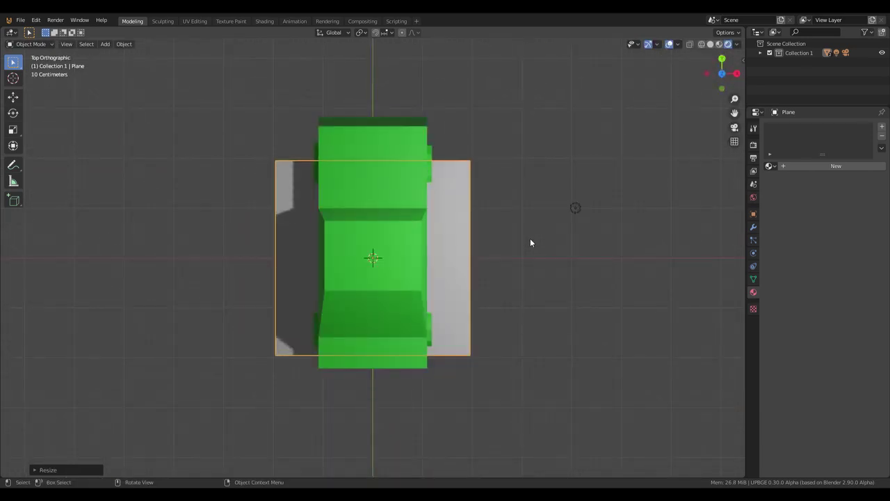
key("KP_6")
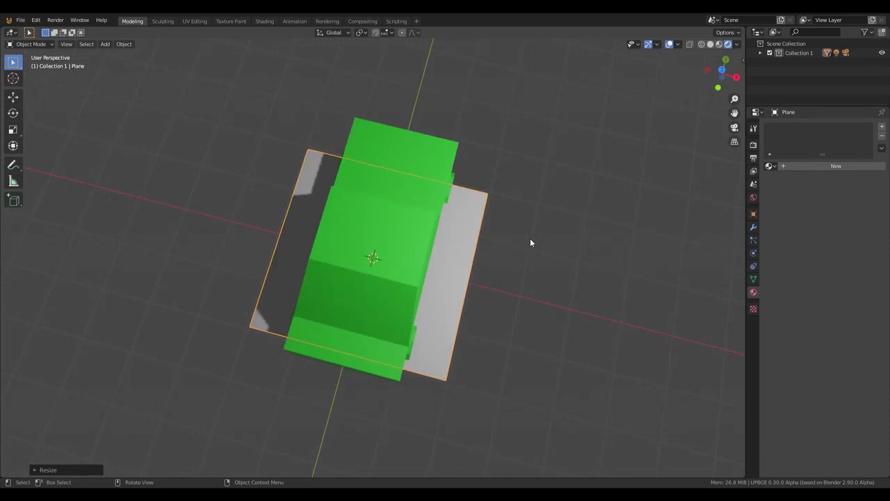
key("KP_7")
scroll(531, 240, "down", 3)
scroll(532, 237, "down", 3)
key("s")
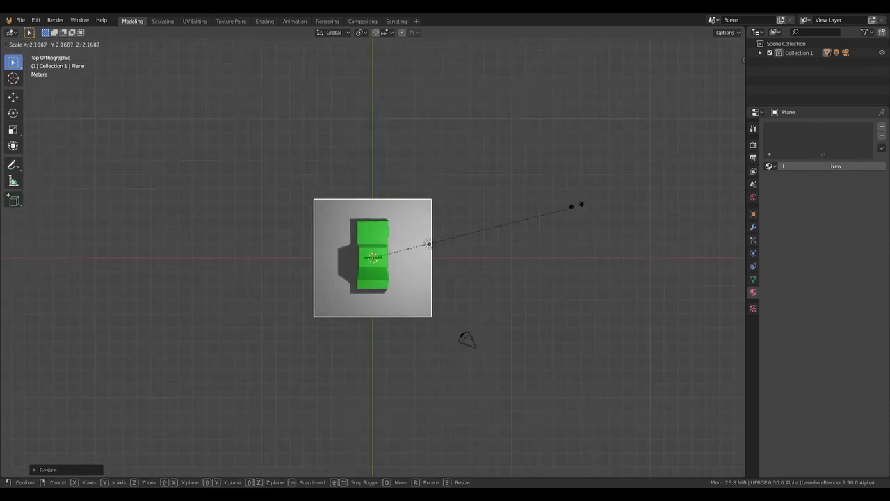
key("Return")
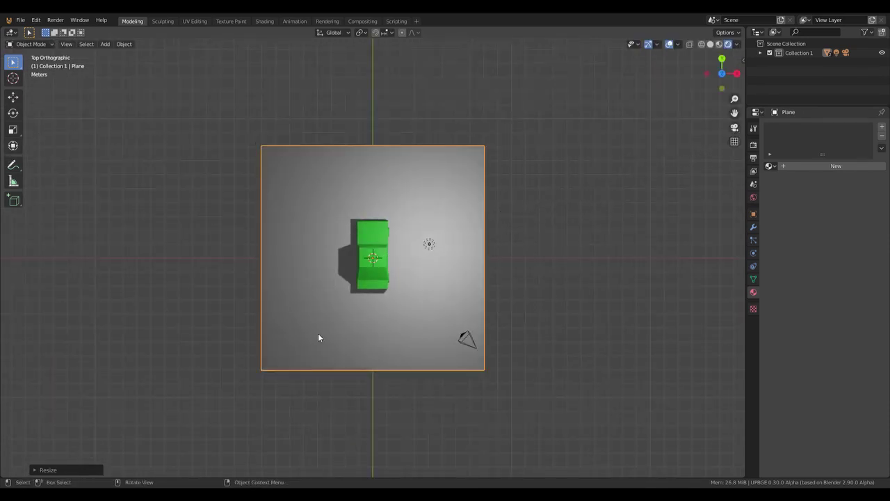
scroll(320, 332, "down", 4)
key("s")
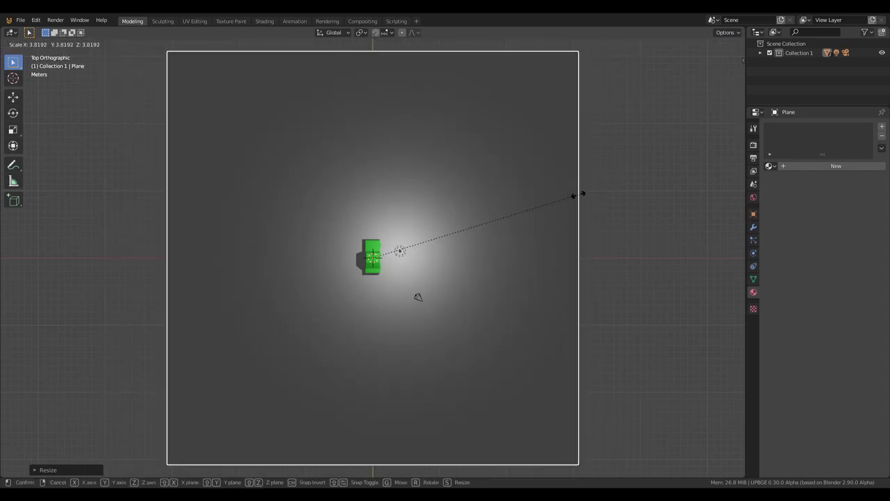
left_click(580, 194)
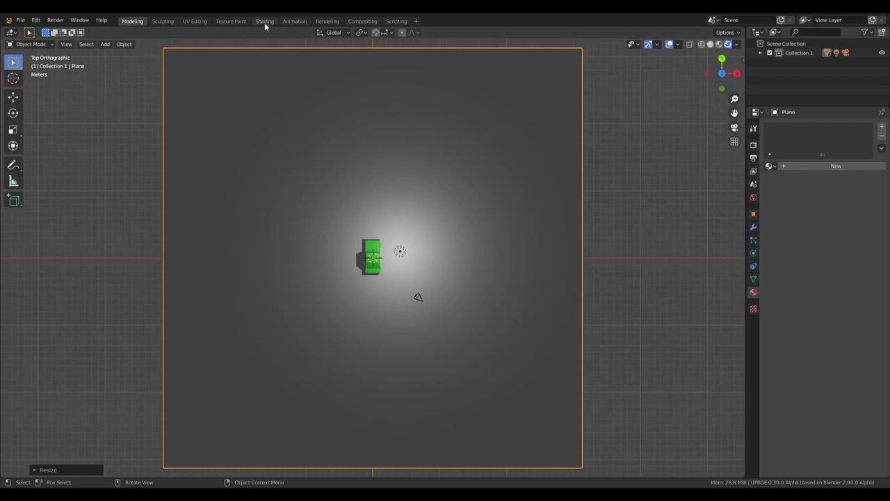
- Create a new 1024 x 1024 px image of generated type UV Grid for the ground plane in the UV Editing workspace
left_click(203, 22)
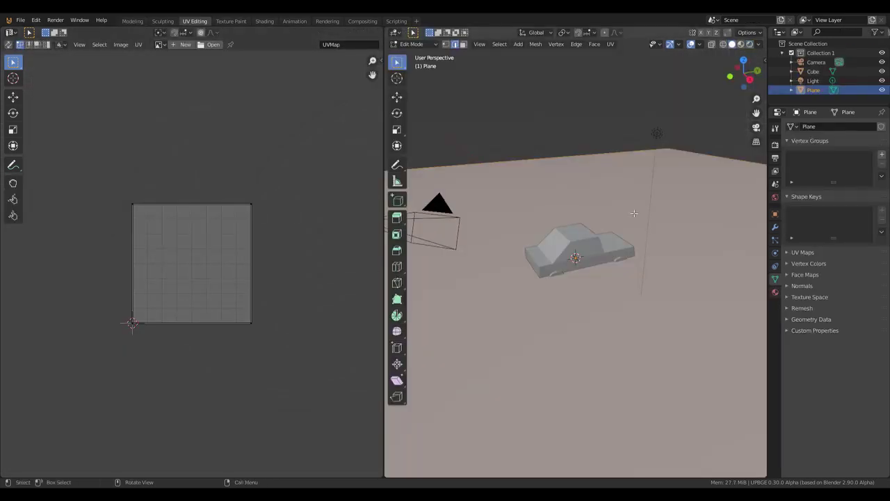
left_click(160, 45)
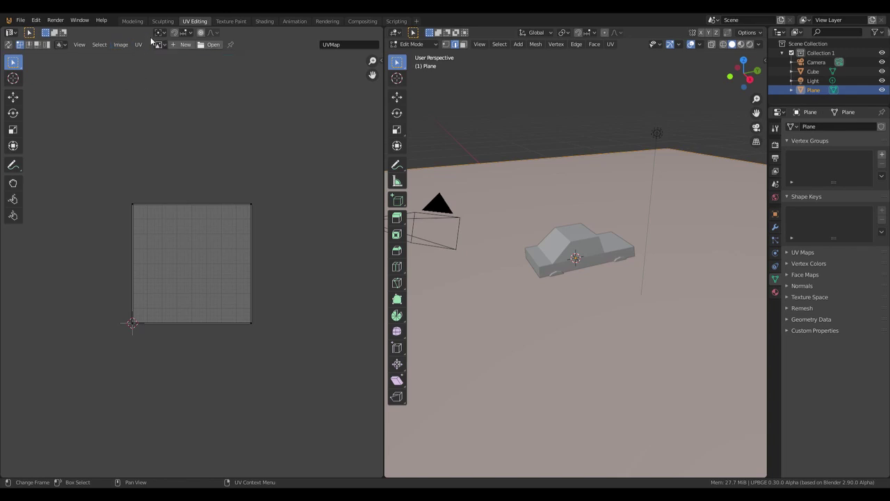
left_click(121, 46)
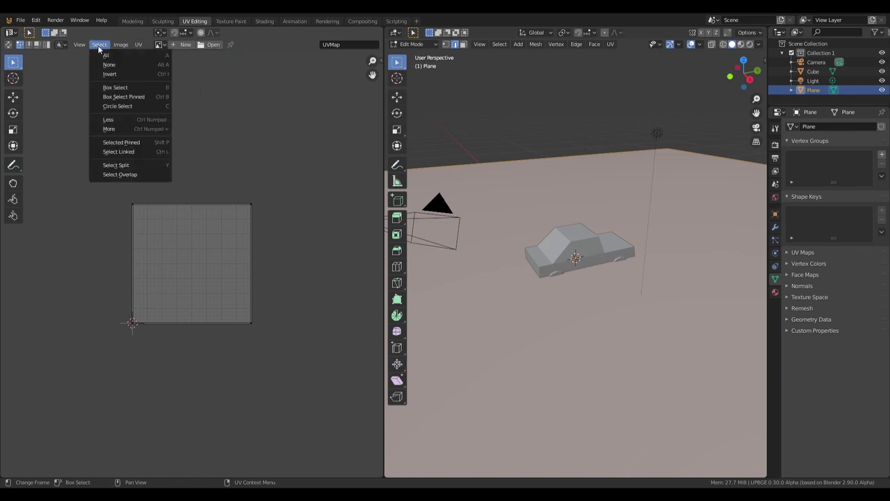
left_click(164, 47)
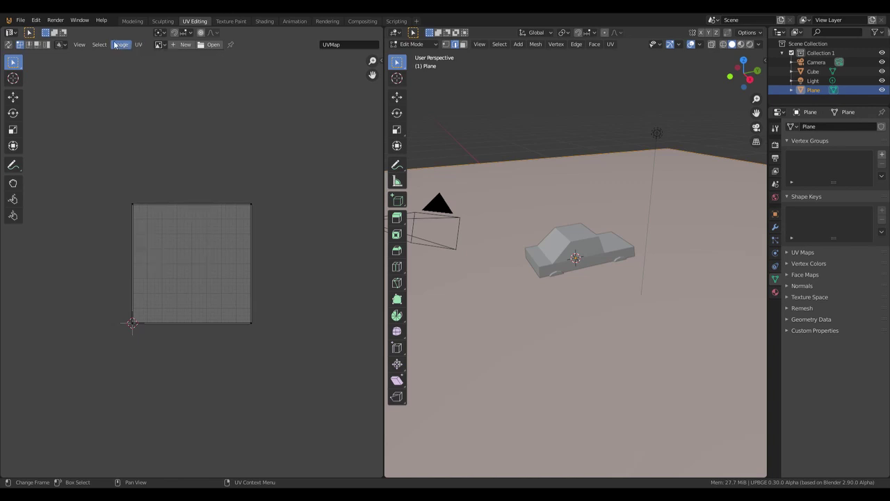
left_click(140, 45)
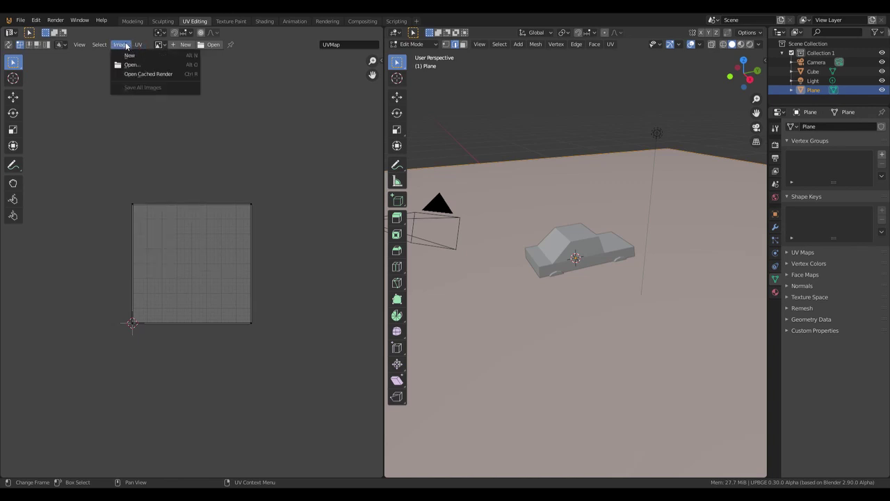
left_click(130, 55)
left_click(158, 123)
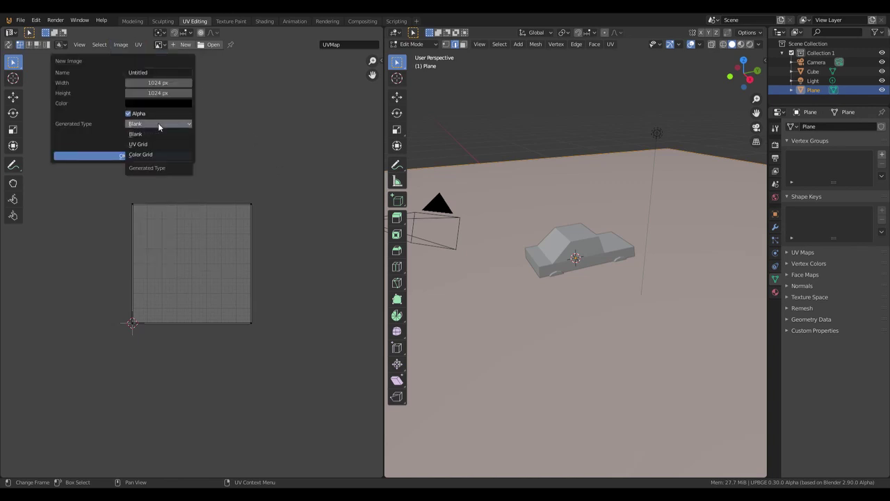
left_click(155, 142)
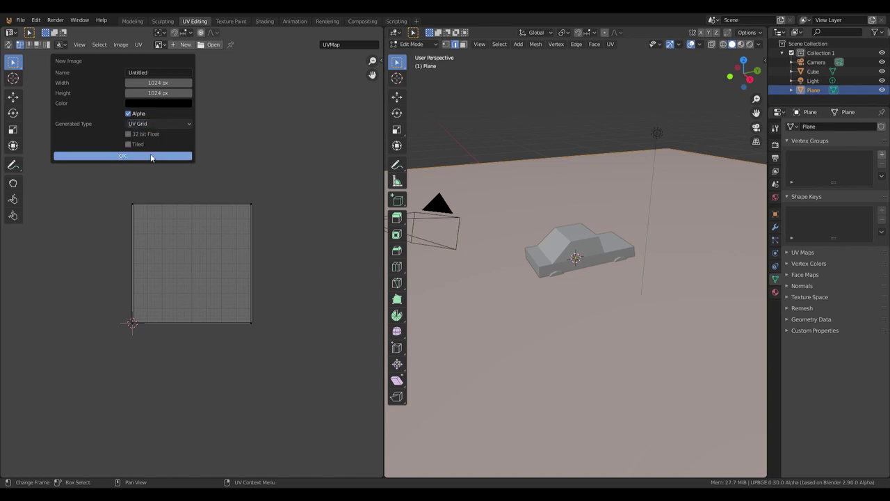
left_click(151, 157)
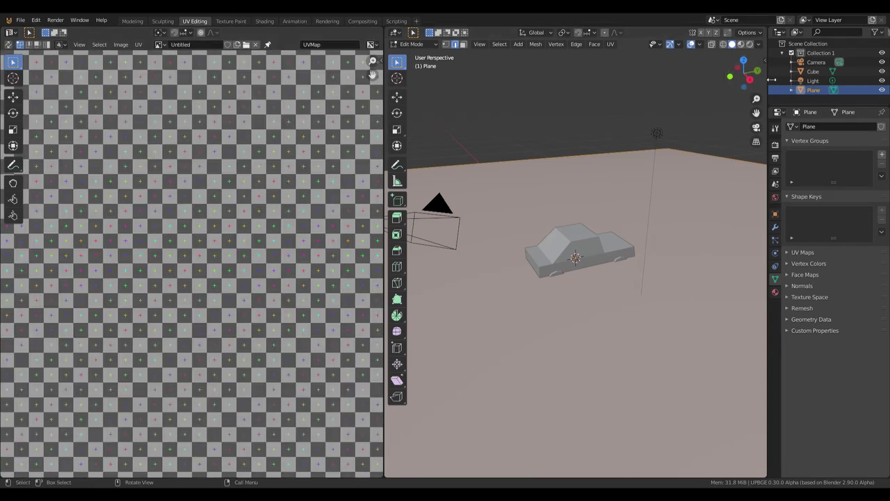
- Show the viewport in rendered shading and give the ground plane a new material named groundMat
left_click(750, 44)
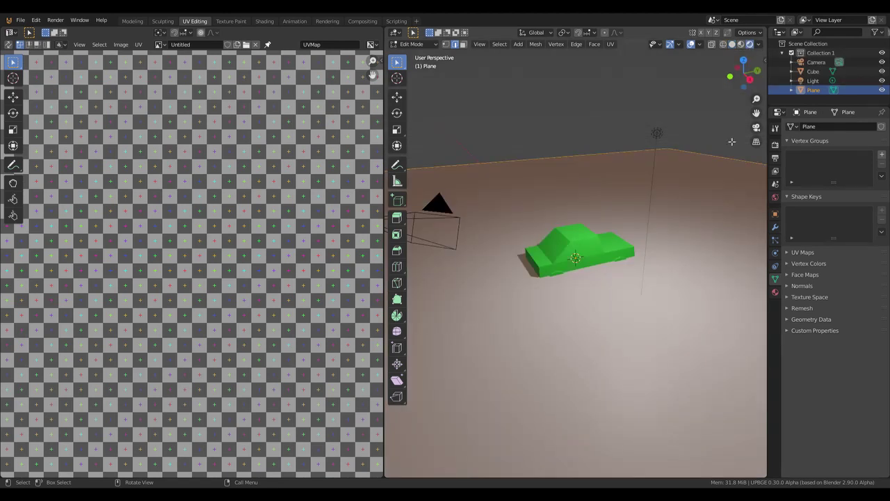
left_click(777, 294)
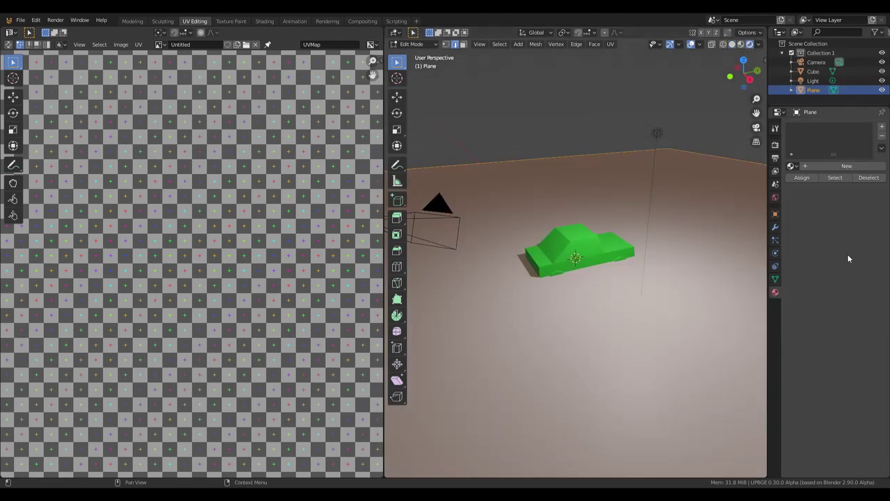
left_click(808, 167)
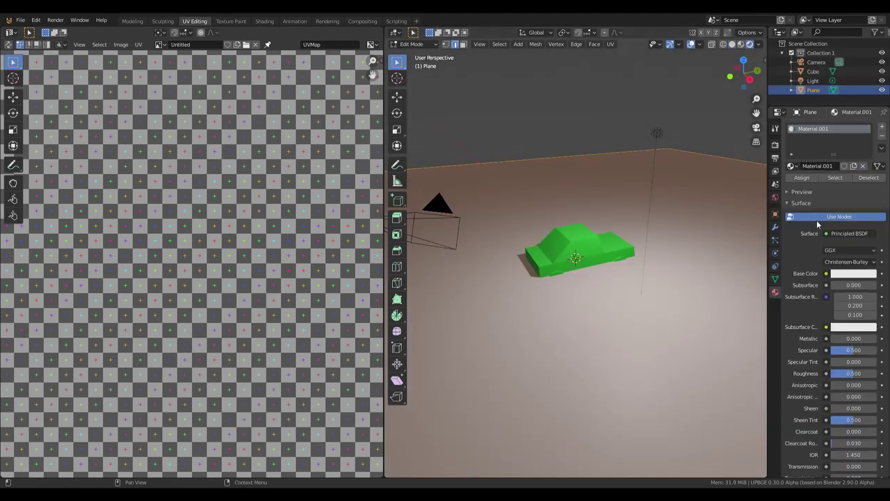
type("croundM")
type("at")
key("Return")
- Use an Image Texture with the generated Untitled UV grid image as the base color of groundMat
left_click(827, 274)
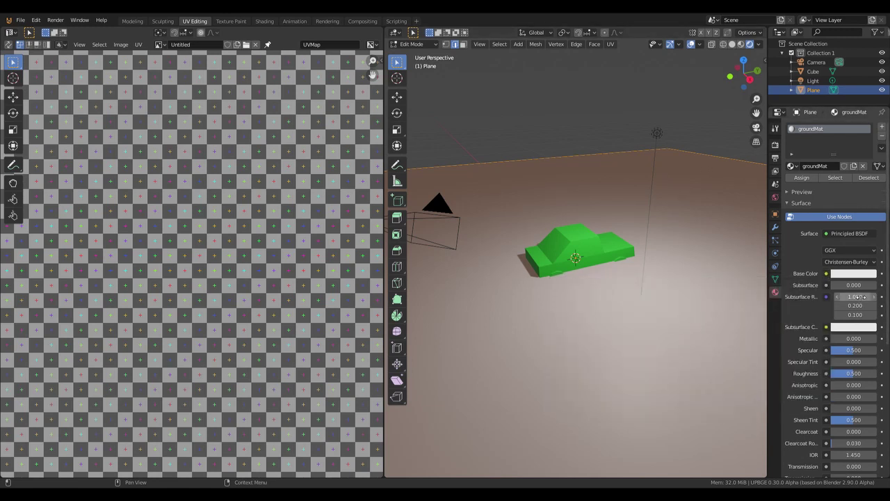
left_click(827, 273)
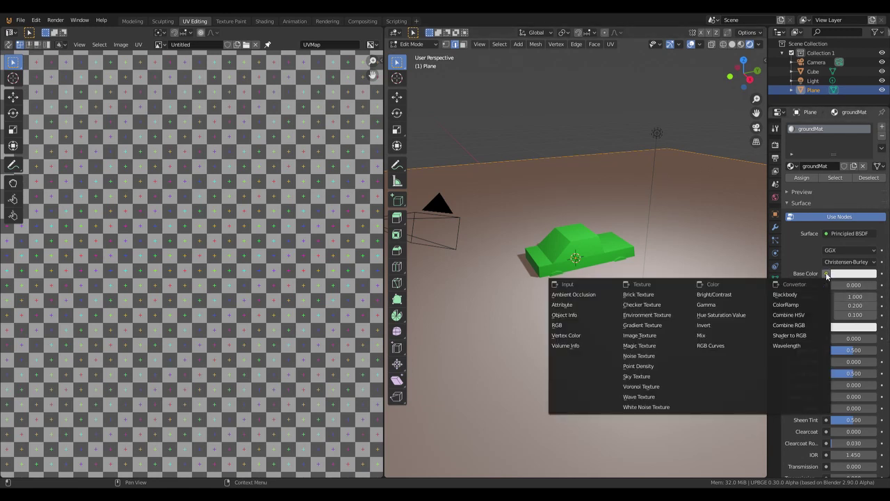
left_click(660, 336)
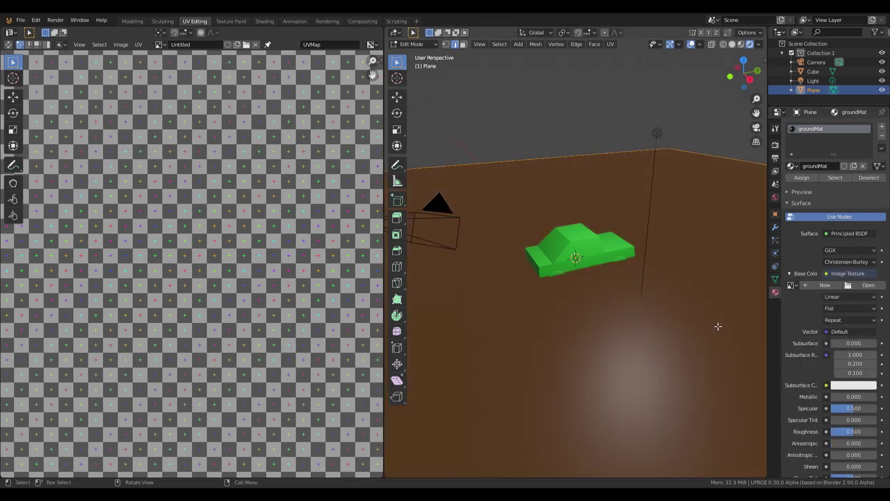
left_click(791, 286)
left_click(704, 308)
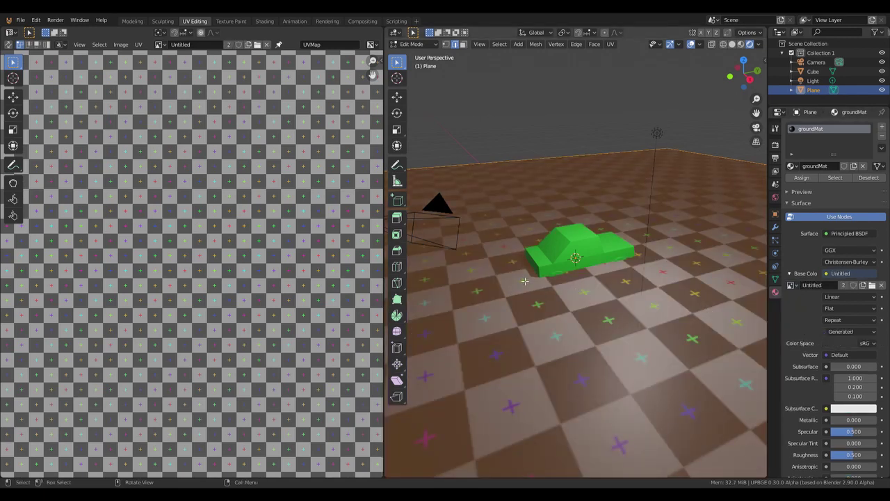
- Leave Edit Mode and raise the car along the Z axis until its wheels clear the ground plane
key("Tab")
left_click(589, 239)
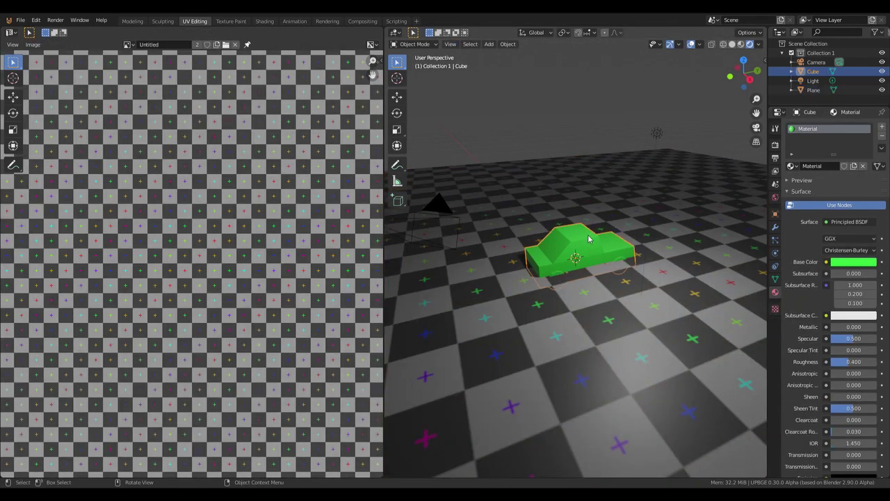
key("g")
key("z")
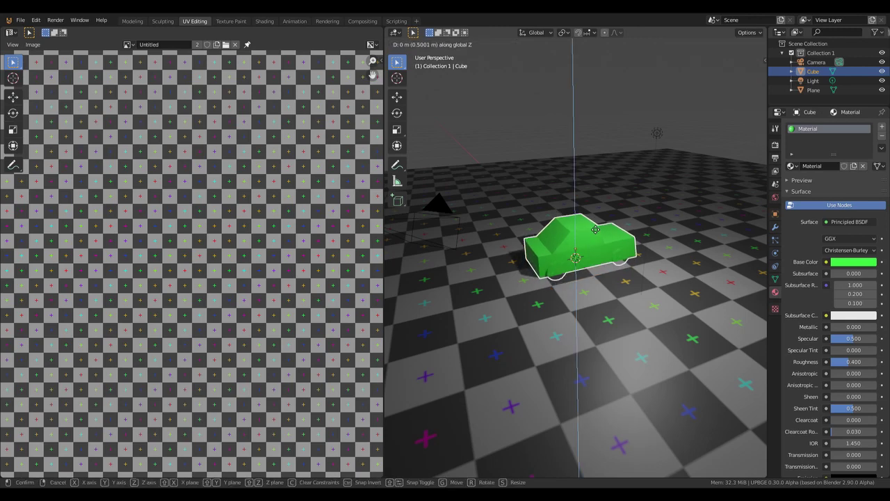
left_click(596, 221)
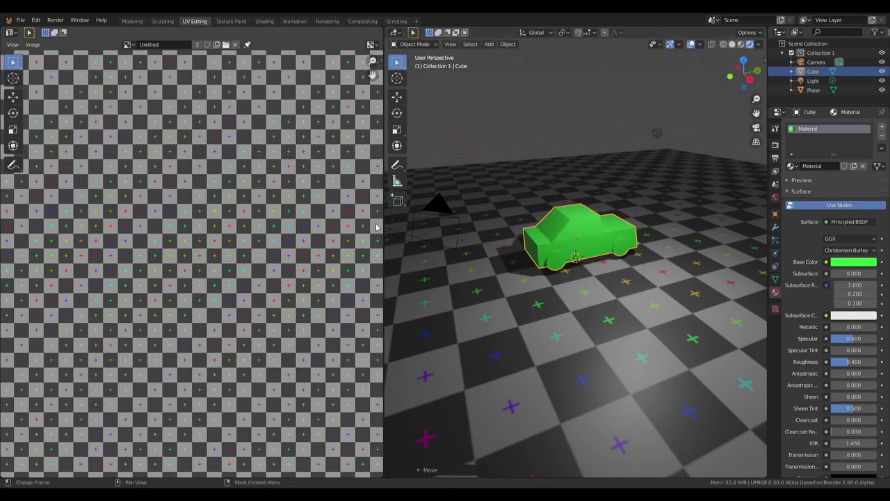
- Return to the Modeling workspace, select the camera and check the car's framing through the camera view
left_click(132, 21)
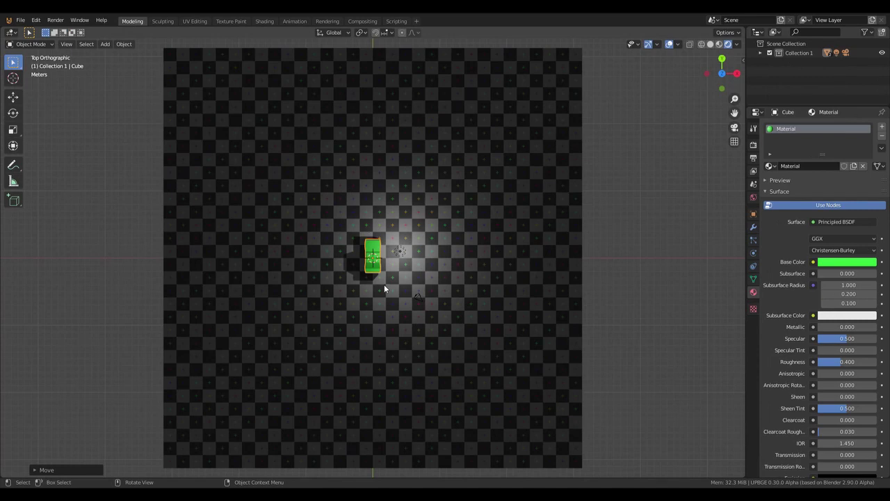
middle_click_drag(384, 286, 384, 288)
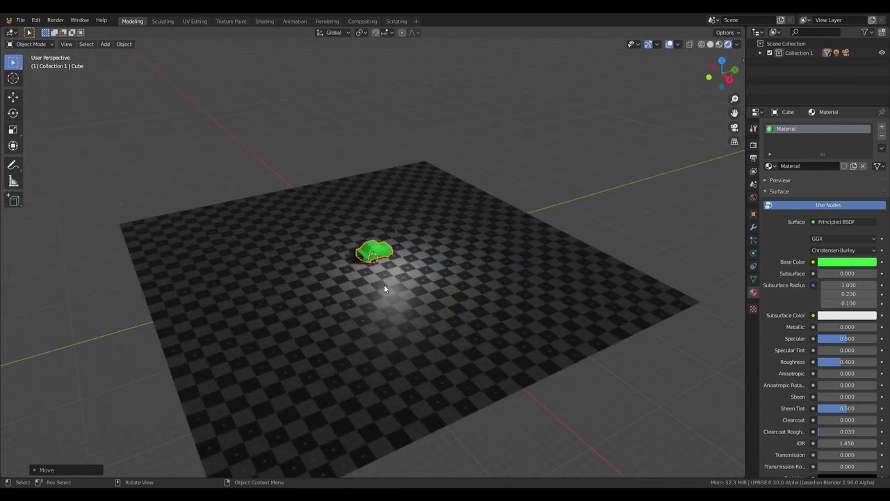
scroll(384, 284, "up", 4)
scroll(382, 259, "down", 4)
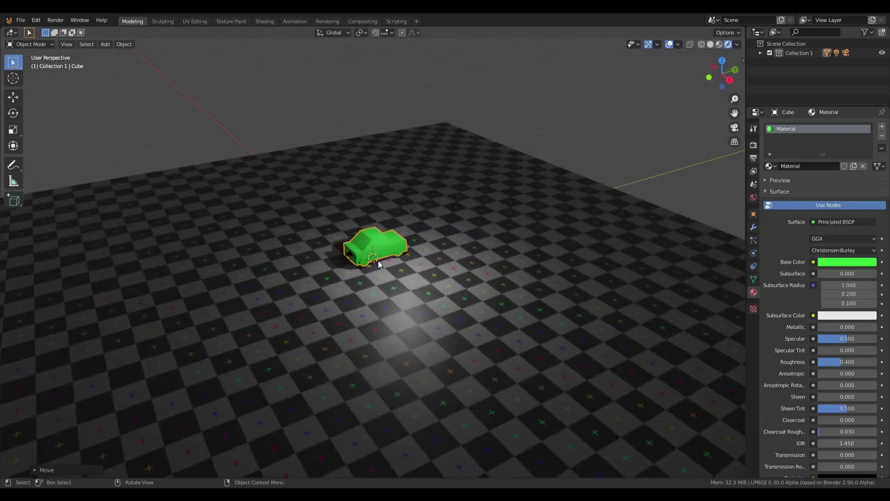
left_click(352, 261)
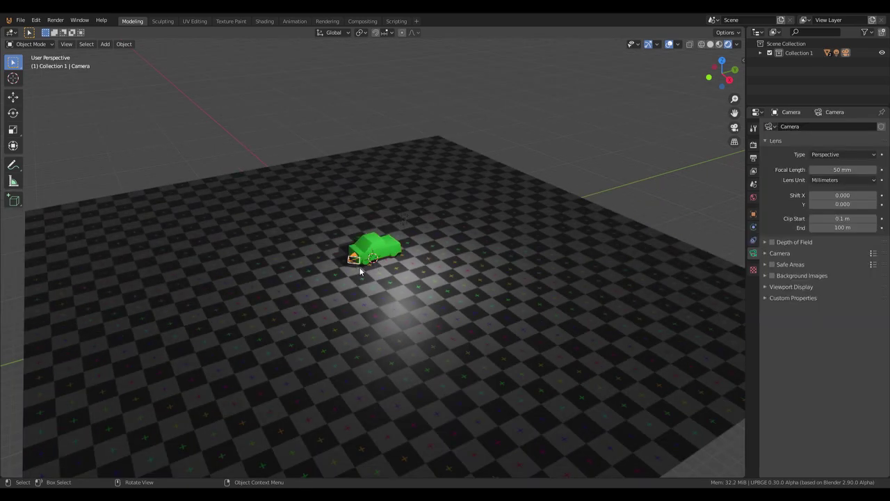
key("KP_0")
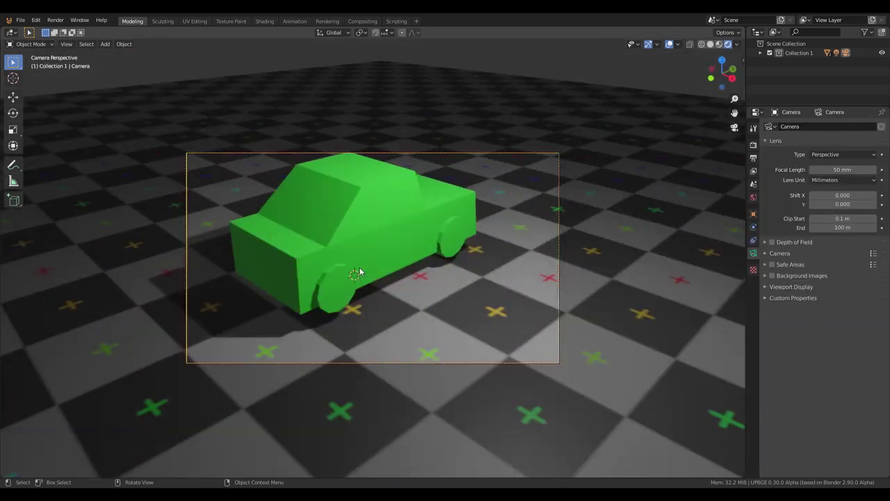
key("KP_0")
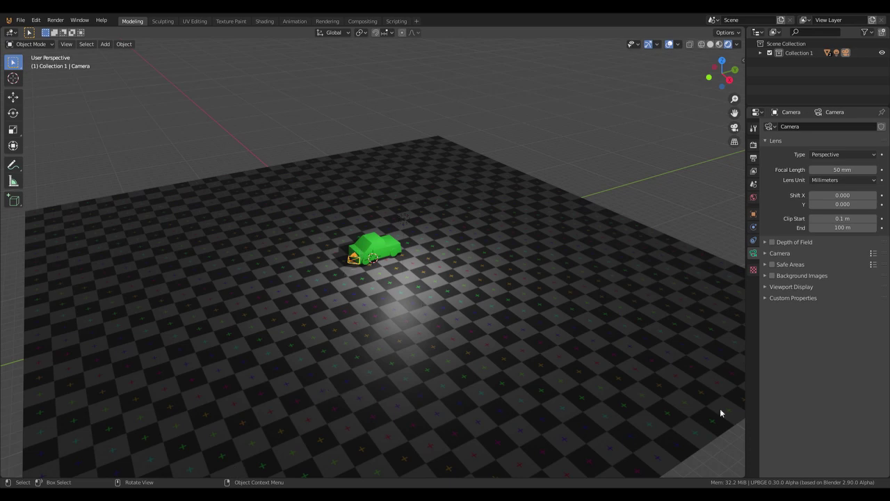
- Split the 3D viewport horizontally and turn the lower area into a Logic Editor
right_click(747, 445)
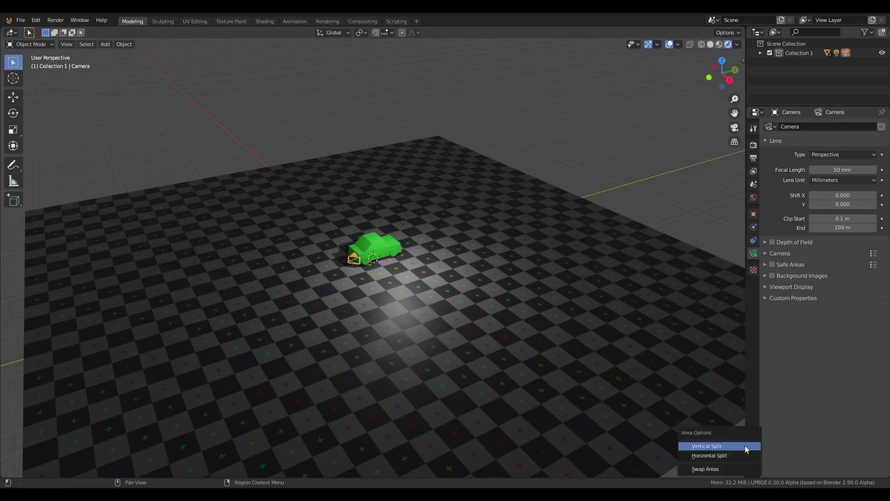
left_click(710, 455)
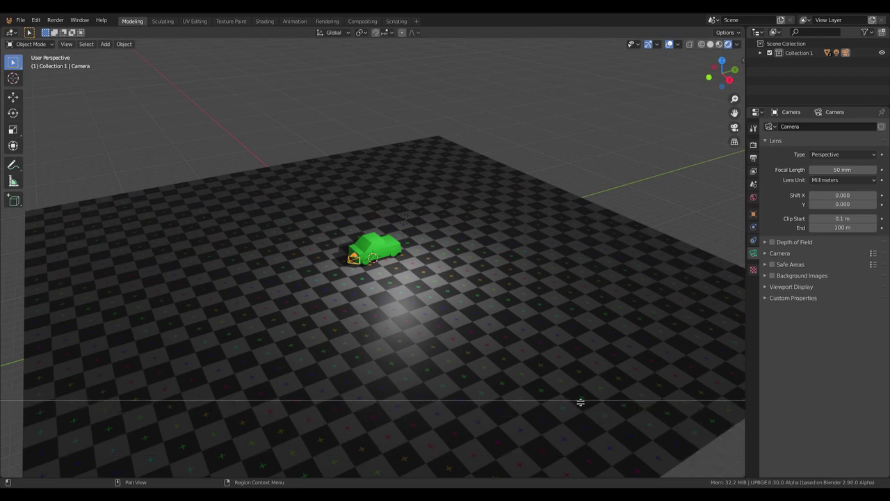
left_click(529, 325)
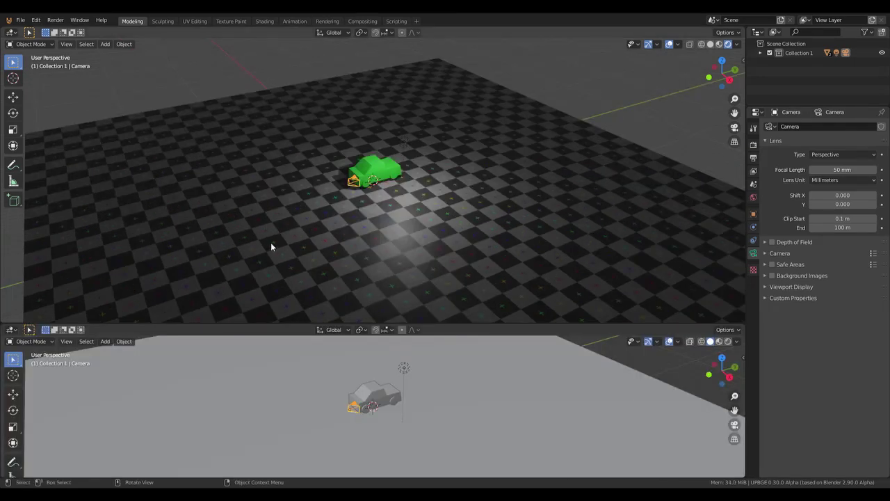
left_click(11, 330)
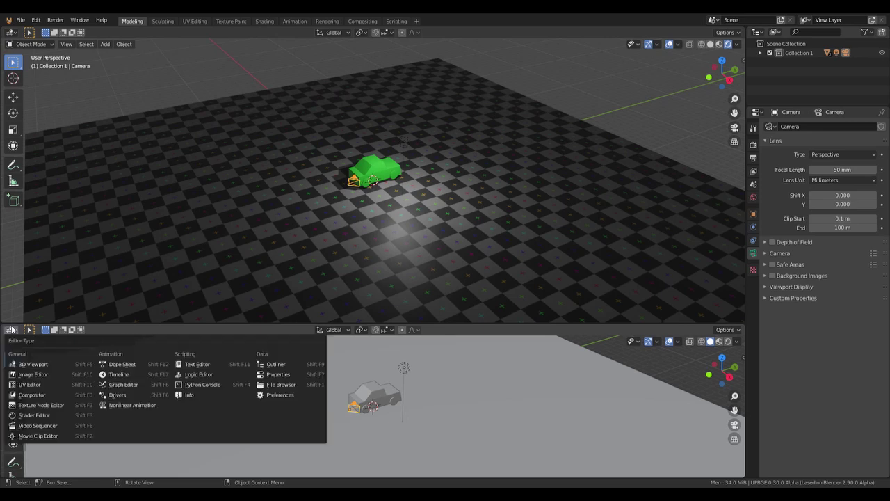
left_click(204, 374)
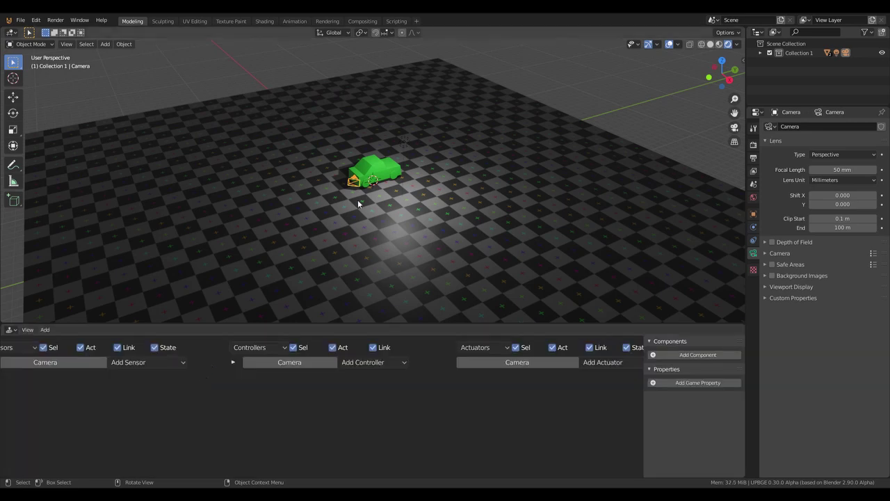
- Add an Always sensor to the camera and a Camera actuator with the car as its camera object
left_click(142, 362)
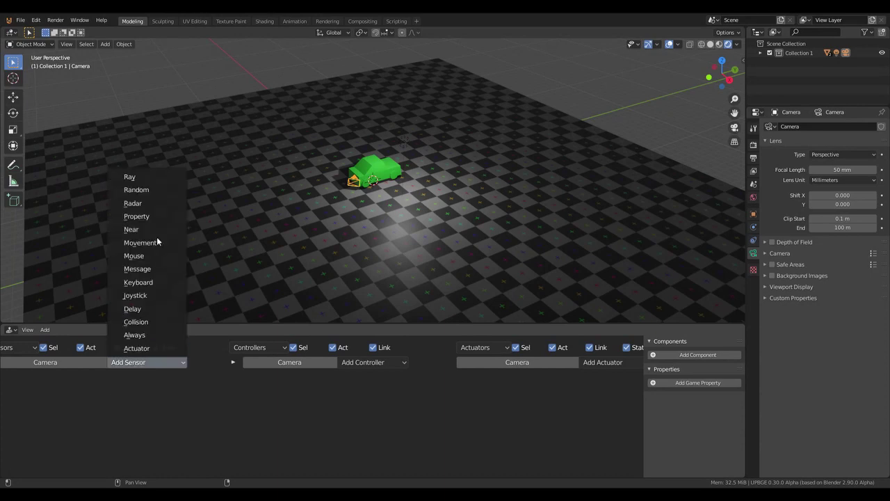
left_click(147, 335)
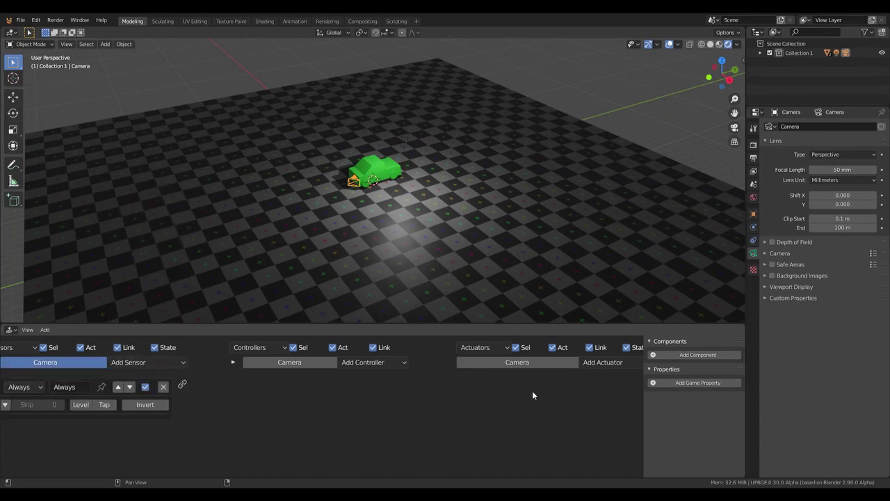
left_click(603, 362)
left_click(604, 365)
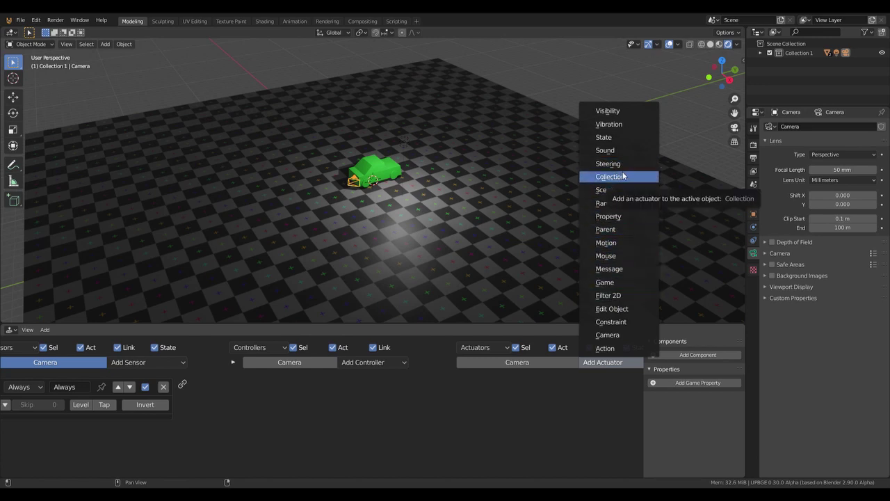
left_click(609, 336)
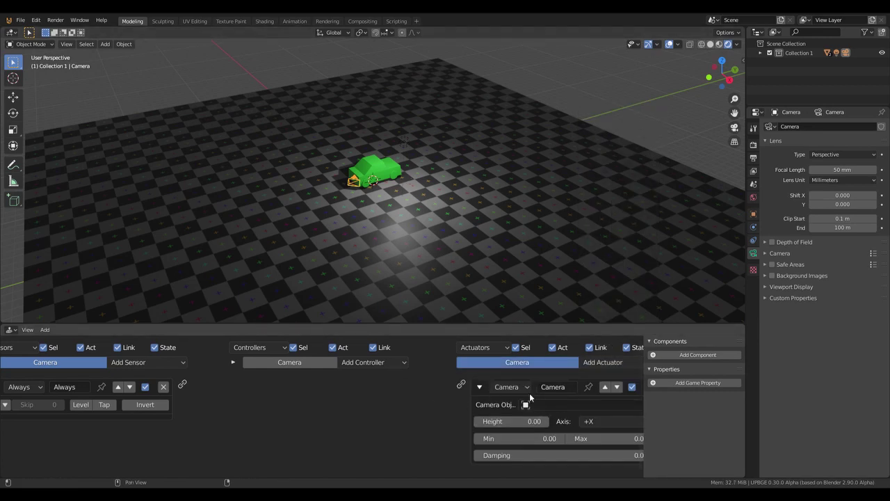
left_click(623, 401)
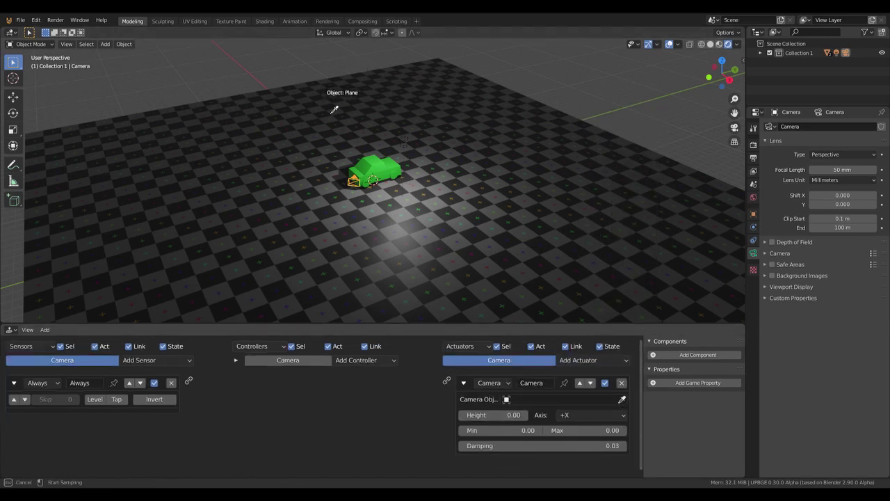
left_click(381, 167)
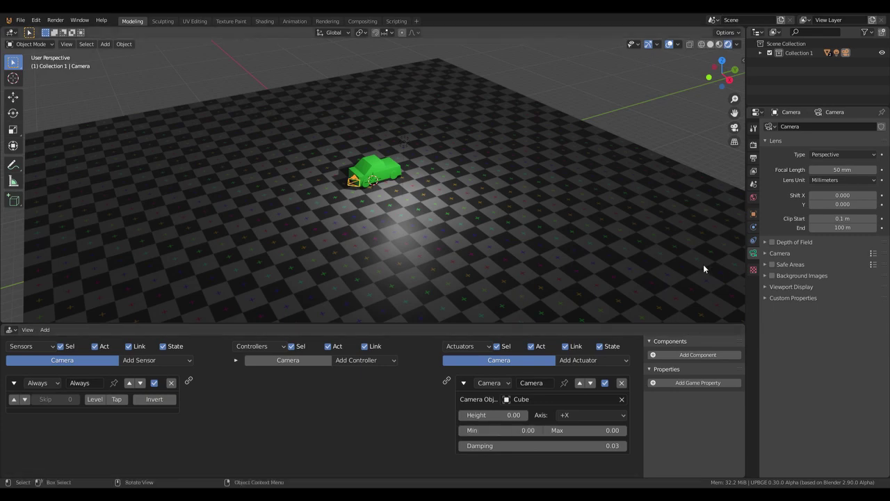
- Link the camera's Always sensor to its Camera actuator and test-run the game through the camera view
key("KP_0")
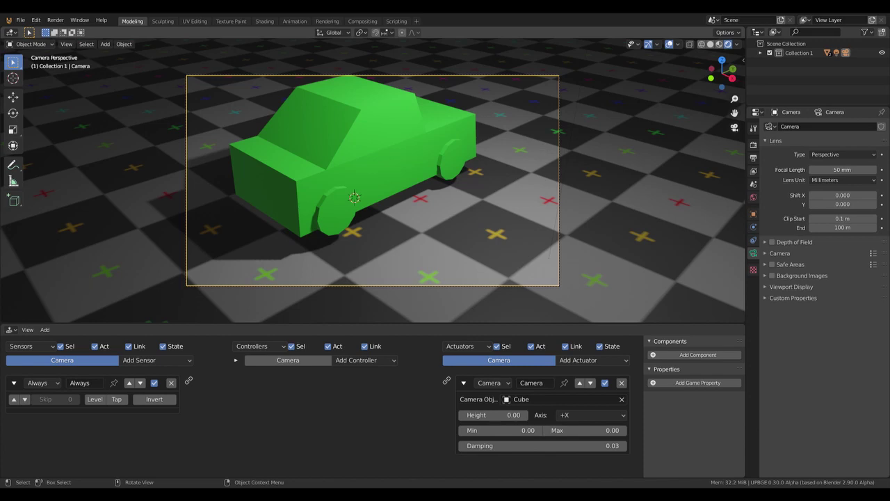
key("p")
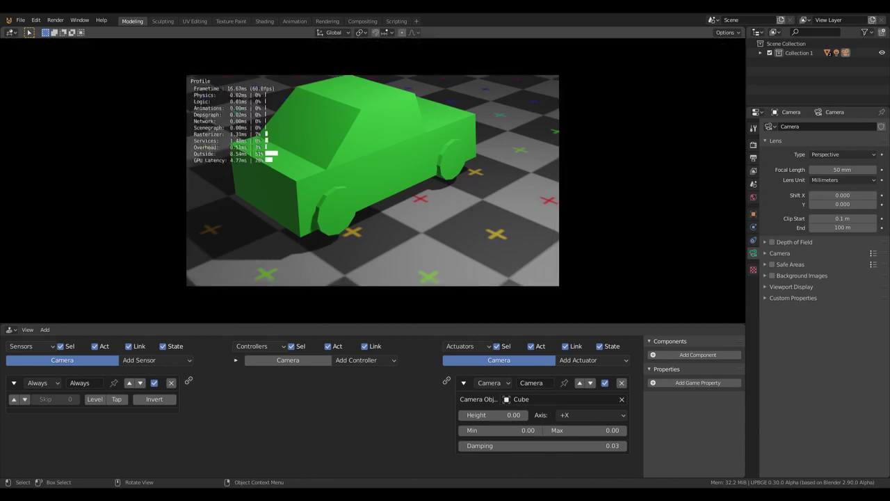
key("Escape")
left_click_drag(188, 380, 448, 382)
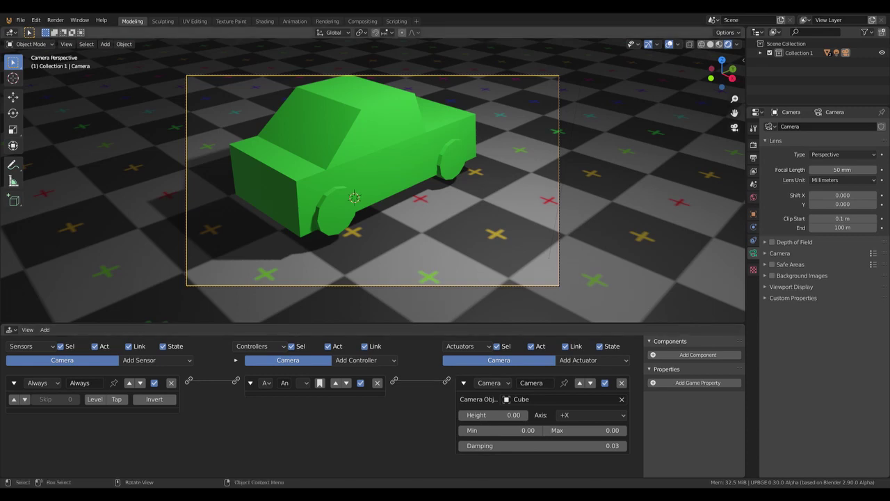
key("p")
key("Escape")
- Set the Camera actuator's minimum distance to 10 and its maximum distance to 12
left_click(526, 430)
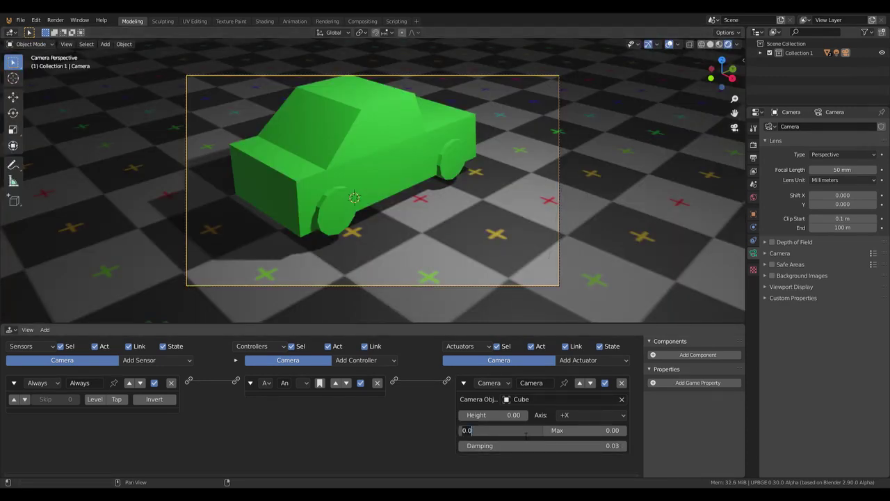
type("10")
left_click(572, 431)
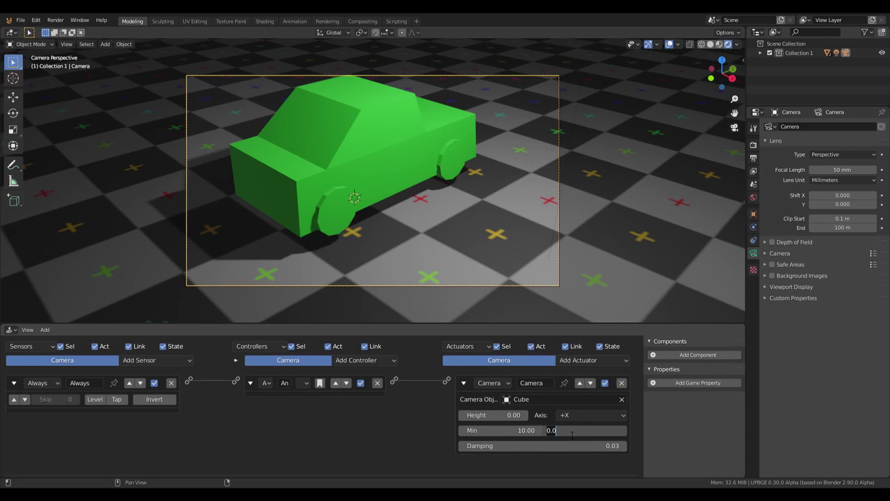
type("12")
key("Return")
- Set the Camera actuator's height to 5 and test-run the game
left_click(513, 416)
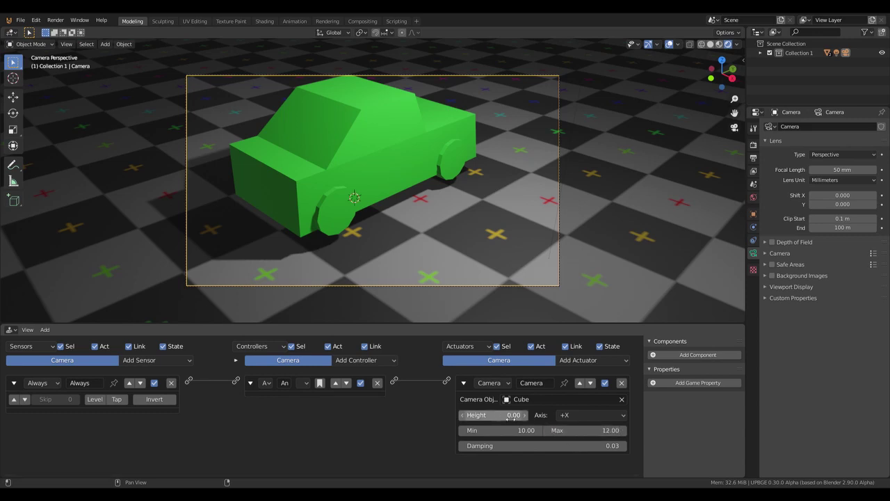
type("5")
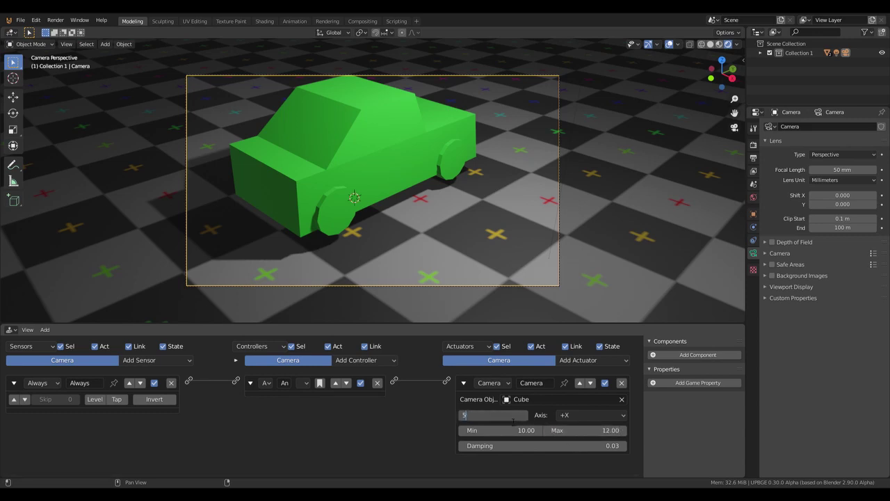
key("Return")
key("p")
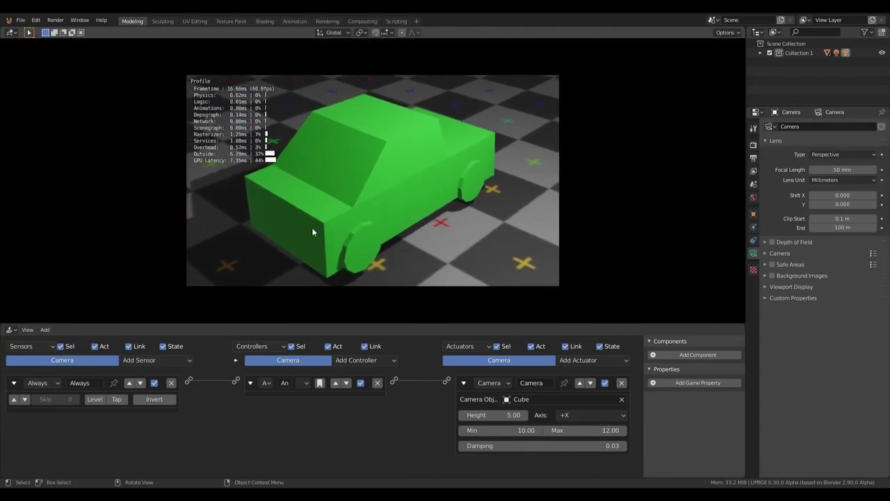
key("Escape")
- Set the Camera actuator's minimum distance to 30
left_click(530, 439)
type("20")
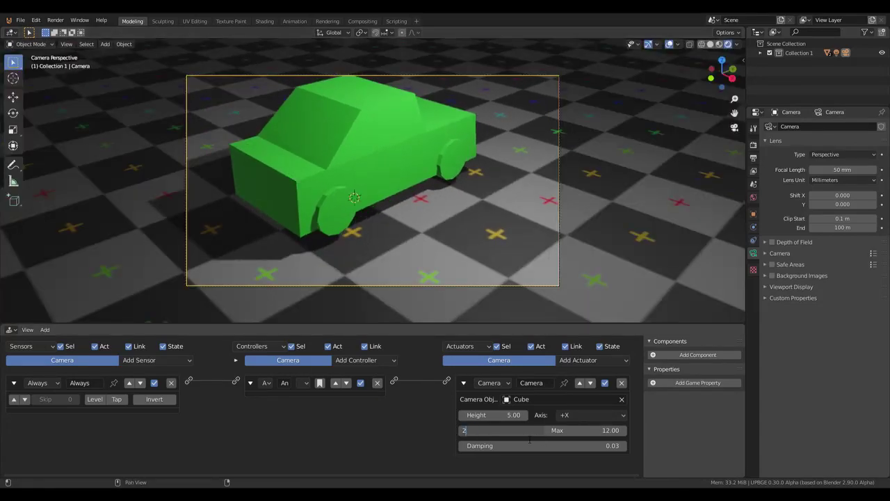
key("BackSpace")
key("BackSpace")
type("30")
key("Return")
- Set the Camera actuator's maximum distance to 30 and test-run the game
left_click(610, 431)
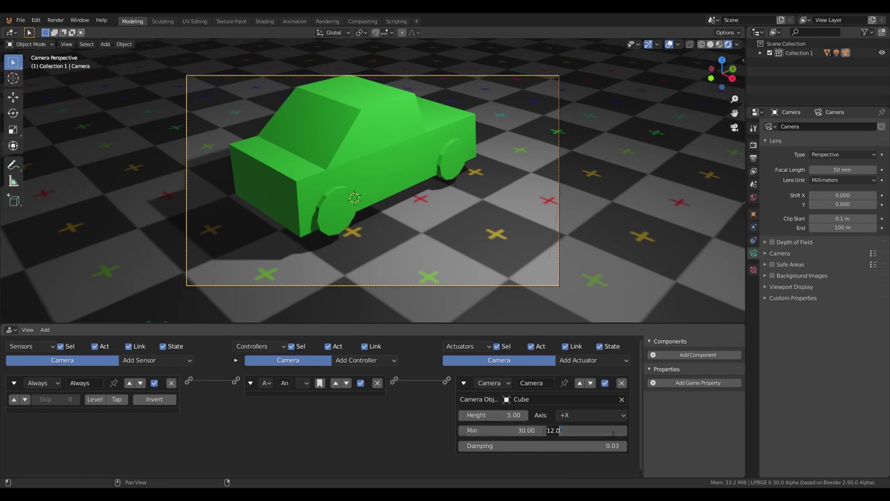
key("BackSpace")
key("BackSpace")
key("BackSpace")
key("BackSpace")
type("30")
key("Return")
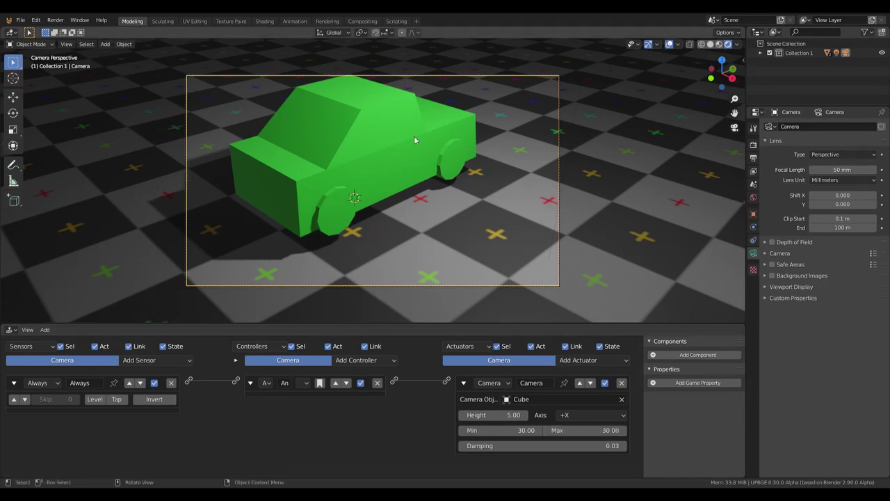
key("p")
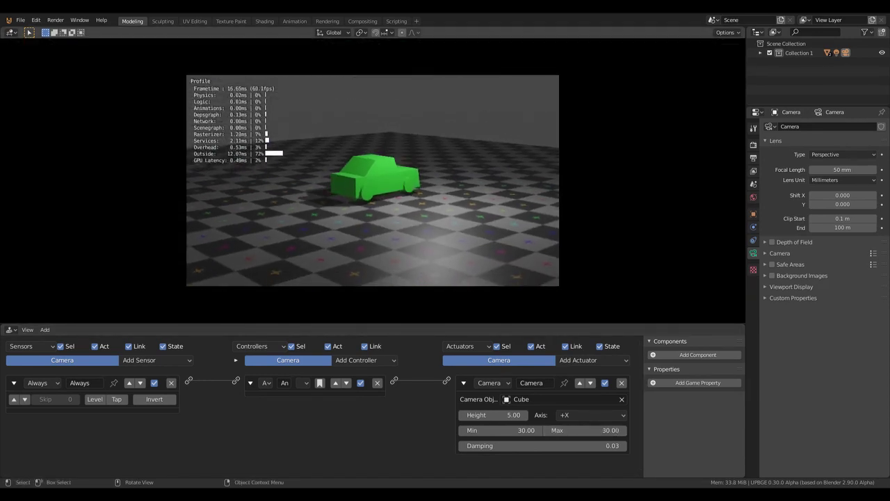
key("Escape")
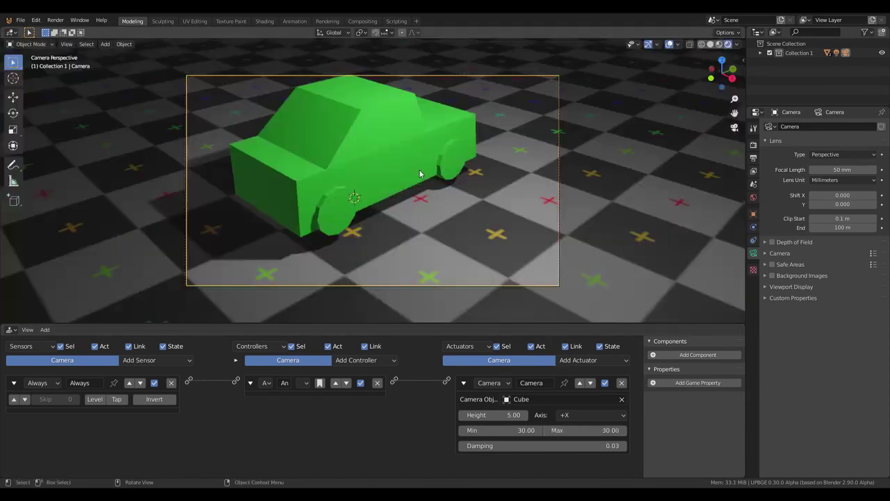
- Check the car's axis directions with the Move gizmo, and try -Y as the Camera actuator's axis in a game run
left_click(388, 173)
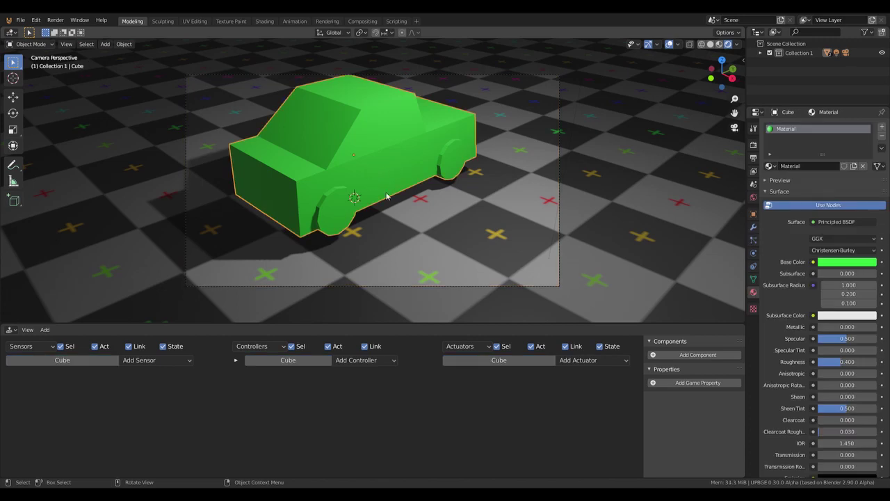
left_click(14, 97)
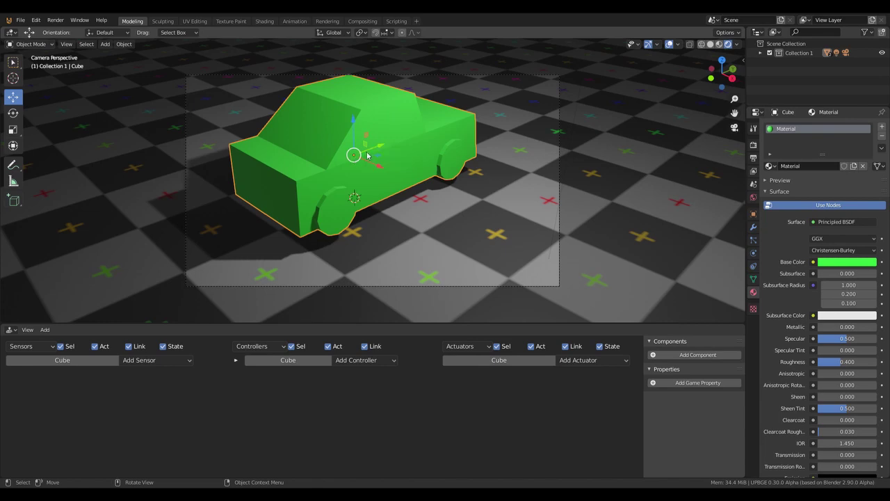
left_click(501, 286)
left_click(590, 415)
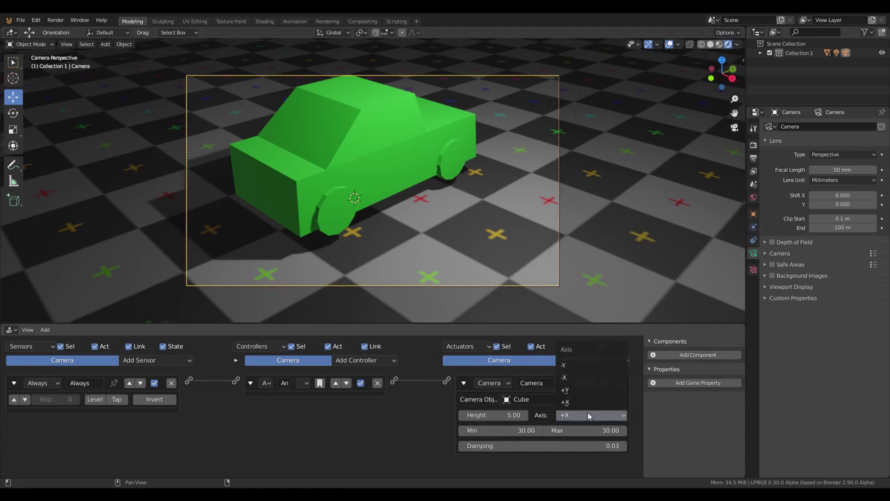
left_click(575, 365)
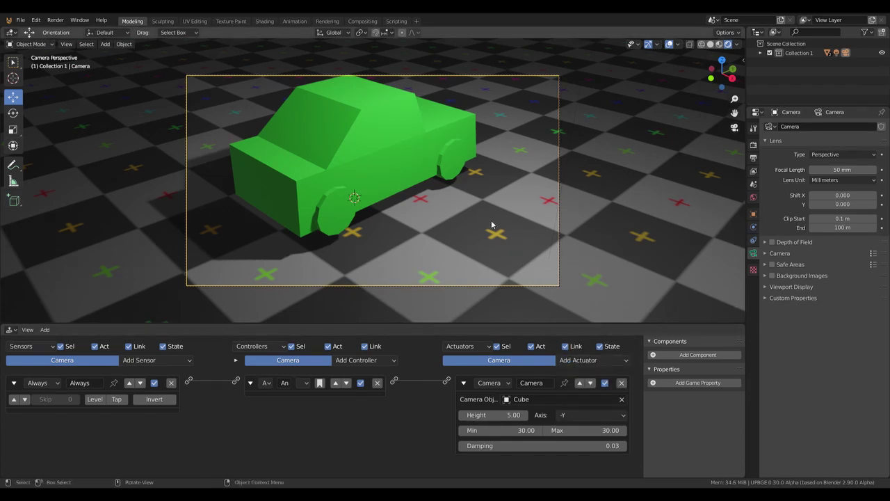
key("p")
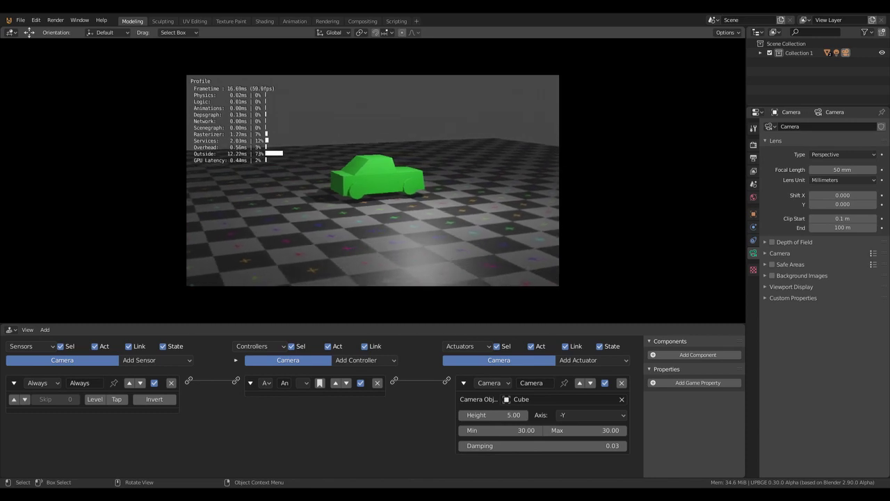
key("Escape")
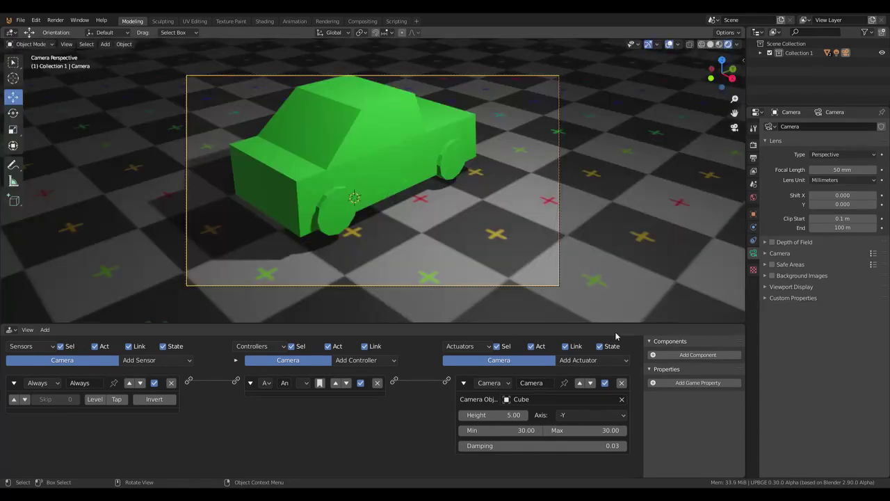
- Set the Camera actuator's axis to +Y and test-run the game
left_click(589, 414)
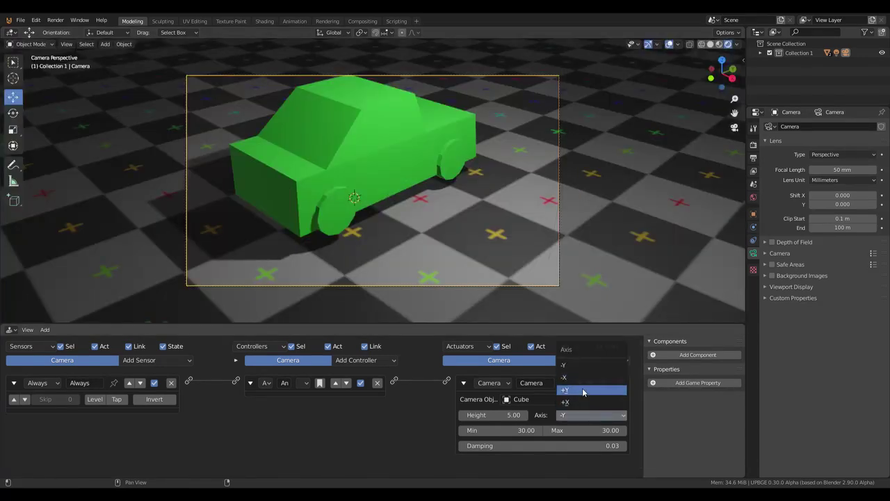
left_click(582, 390)
key("p")
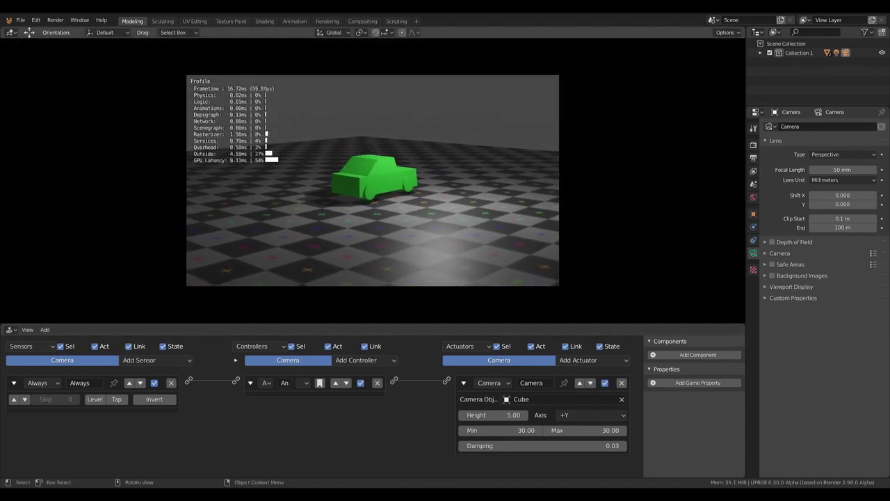
key("Escape")
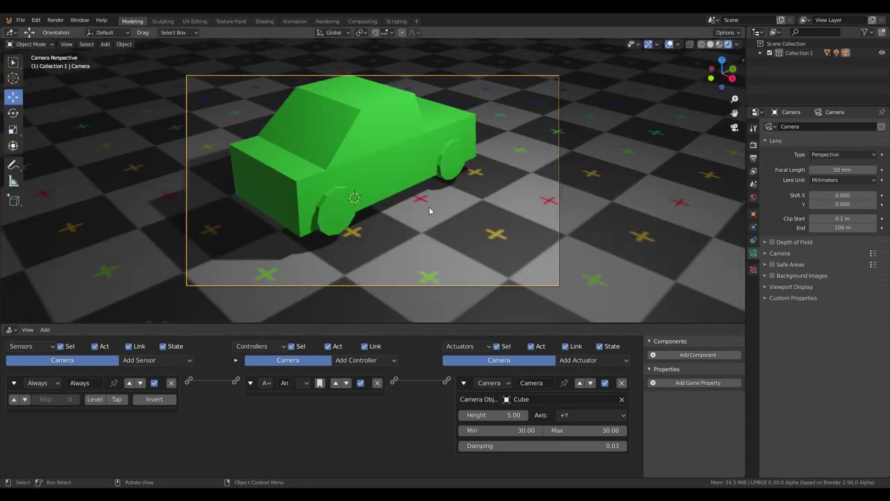
- Set the car's physics type to Dynamic
left_click(355, 157)
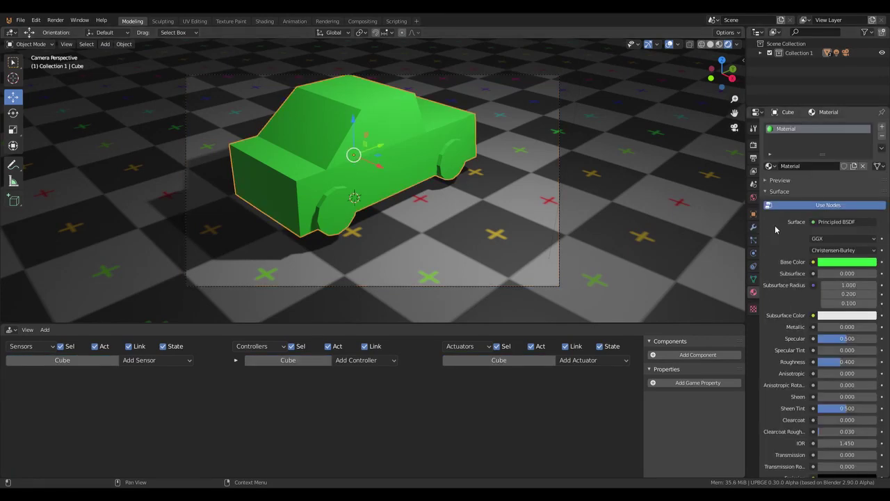
left_click(753, 254)
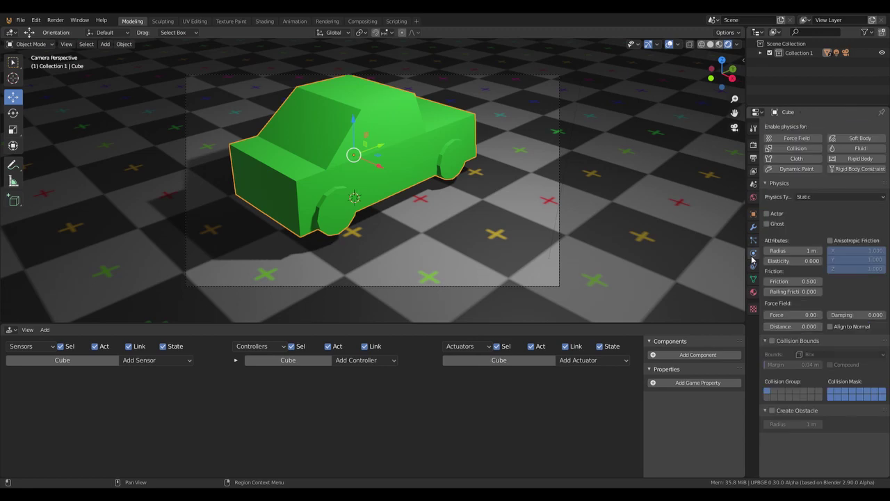
left_click(813, 198)
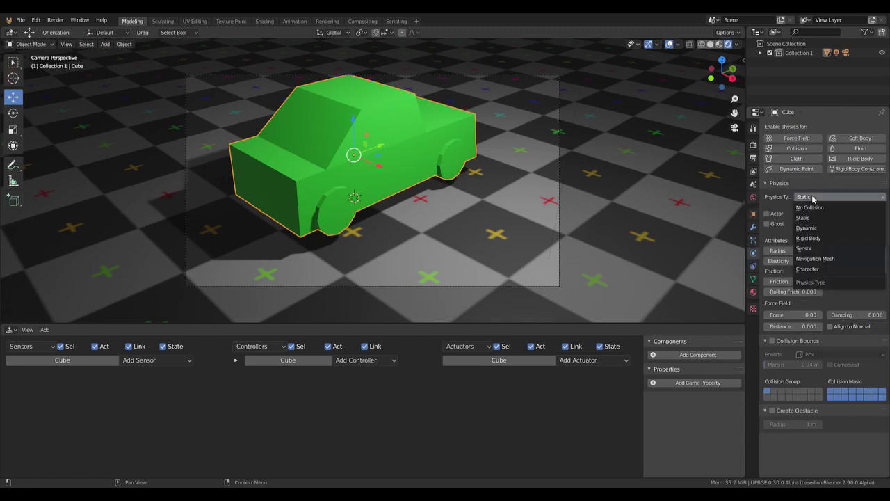
left_click(831, 228)
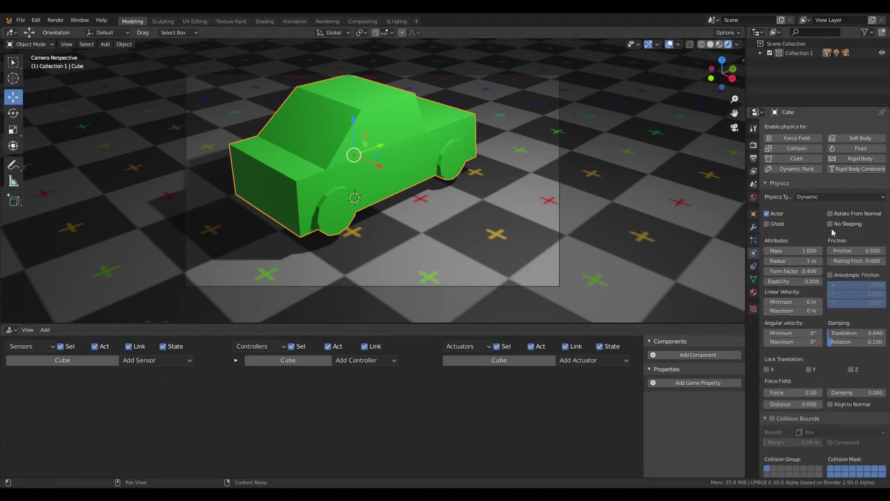
left_click(816, 198)
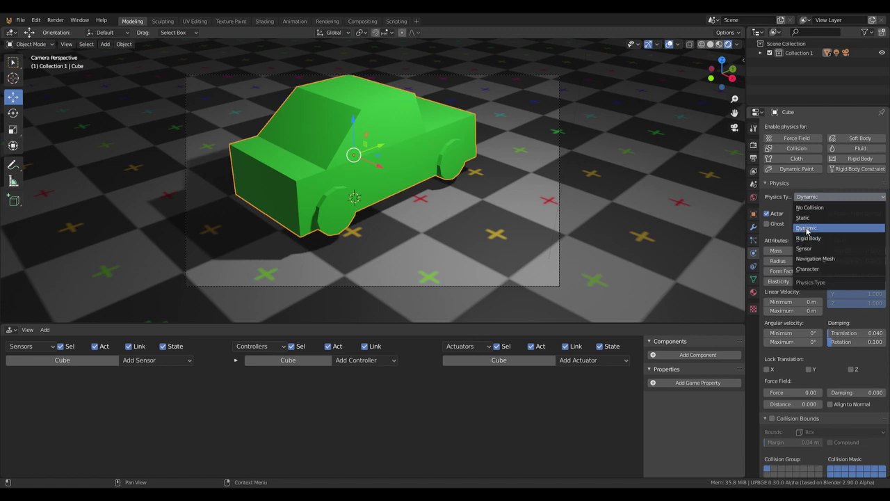
left_click(806, 228)
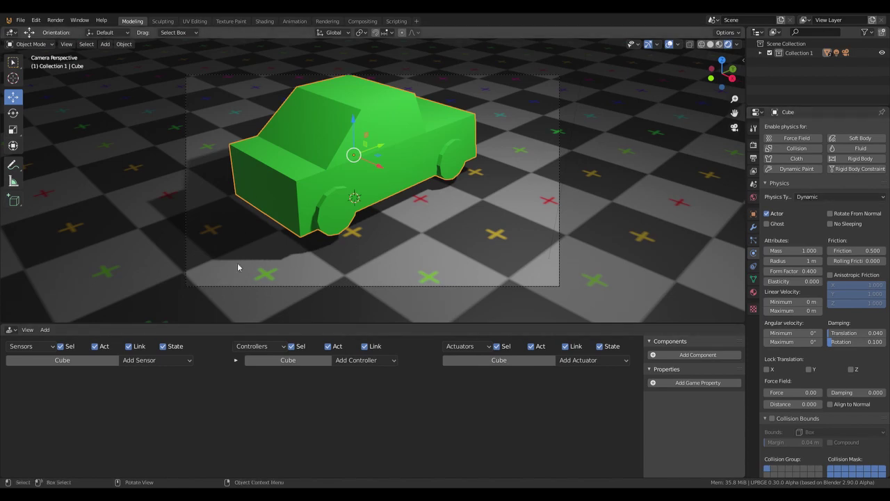
left_click(822, 198)
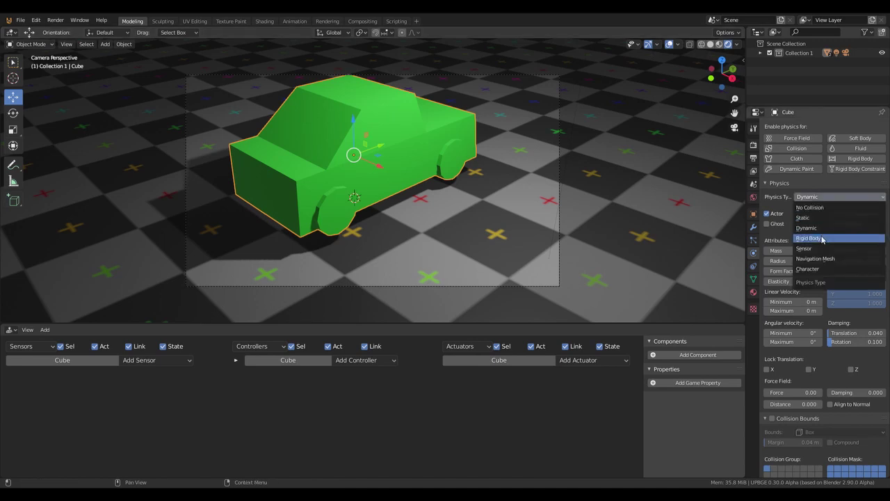
left_click(807, 227)
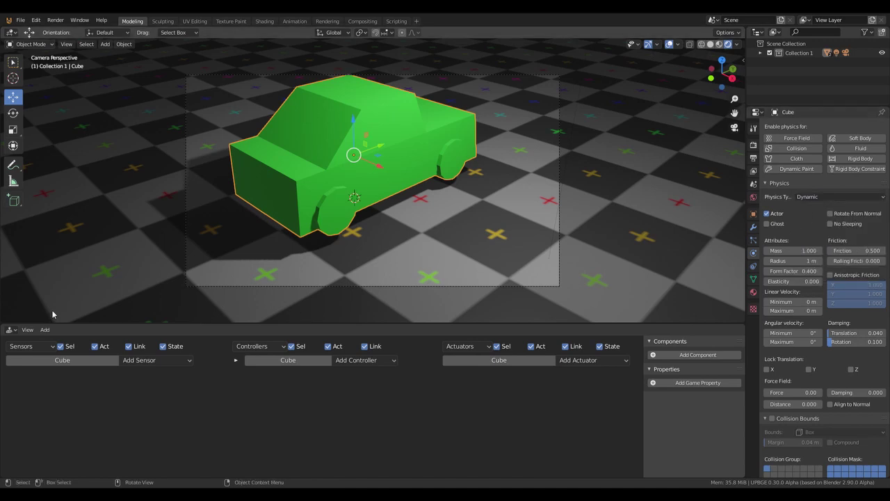
- Add a Keyboard sensor for the W key to the car and enlarge the Logic Editor area
left_click(157, 361)
left_click(159, 360)
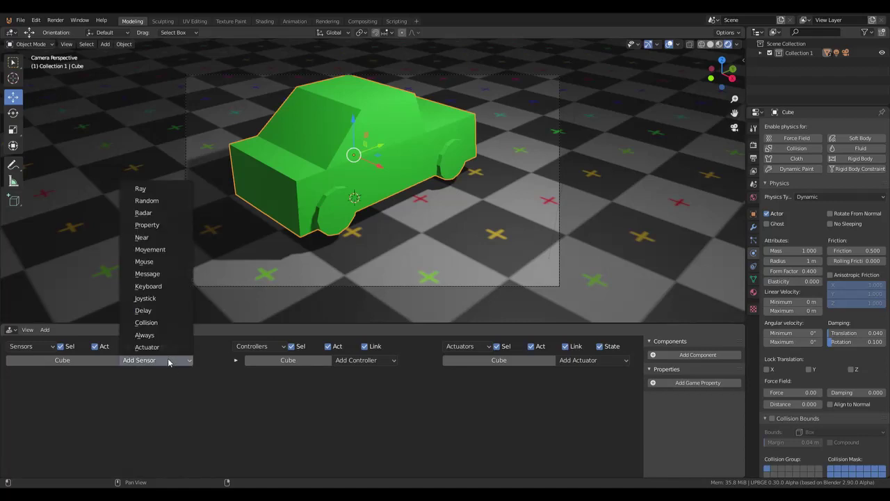
left_click(159, 285)
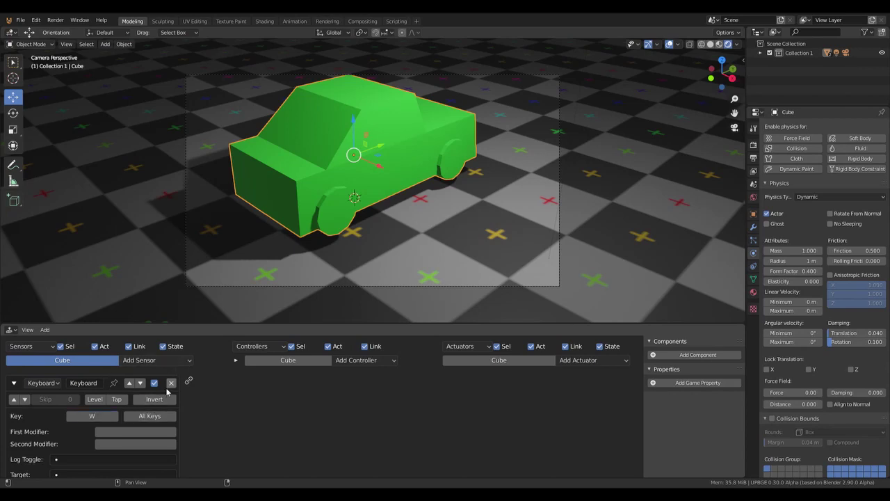
left_click(13, 383)
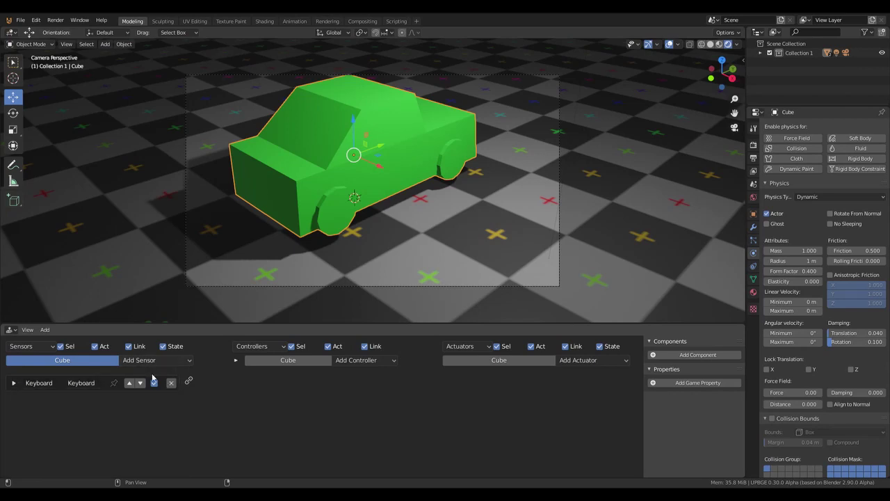
left_click(13, 383)
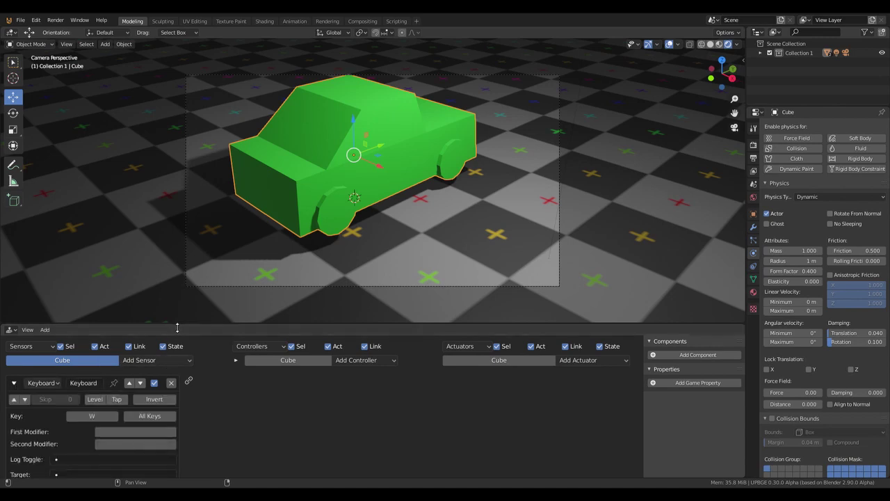
left_click_drag(178, 326, 177, 208)
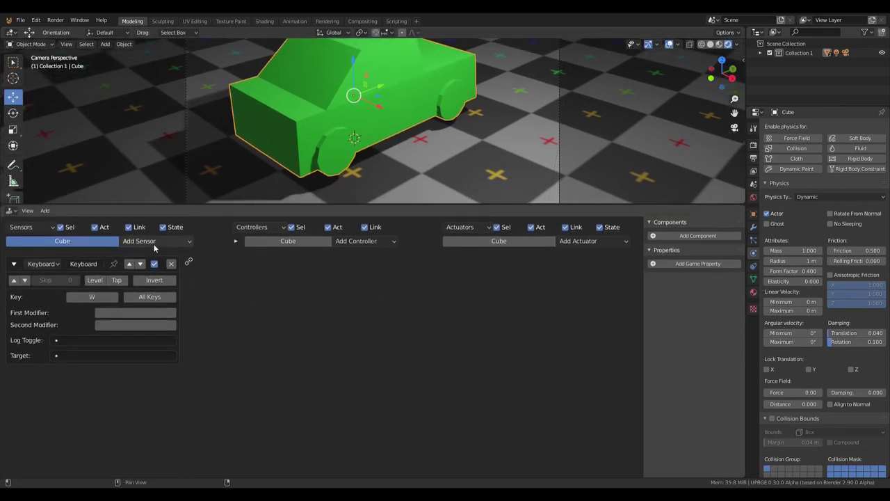
- Add a second Keyboard sensor to the car and assign the S key to it
left_click(155, 243)
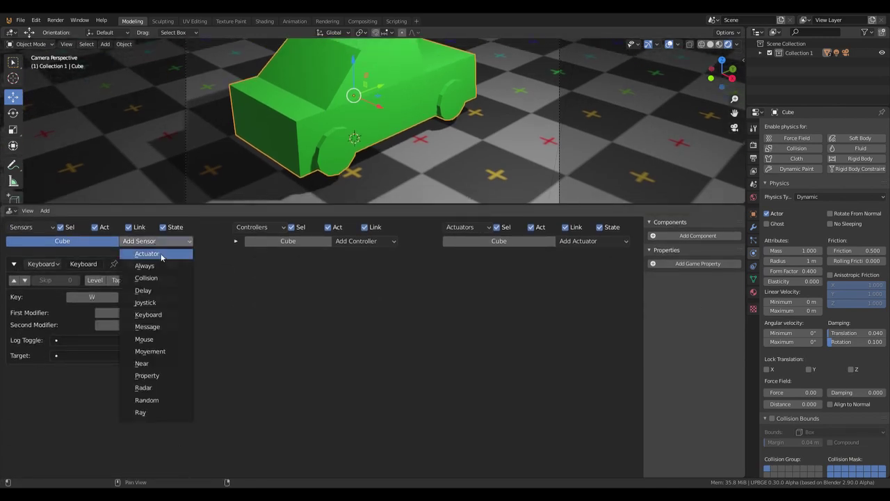
left_click(163, 317)
left_click(91, 409)
key("s")
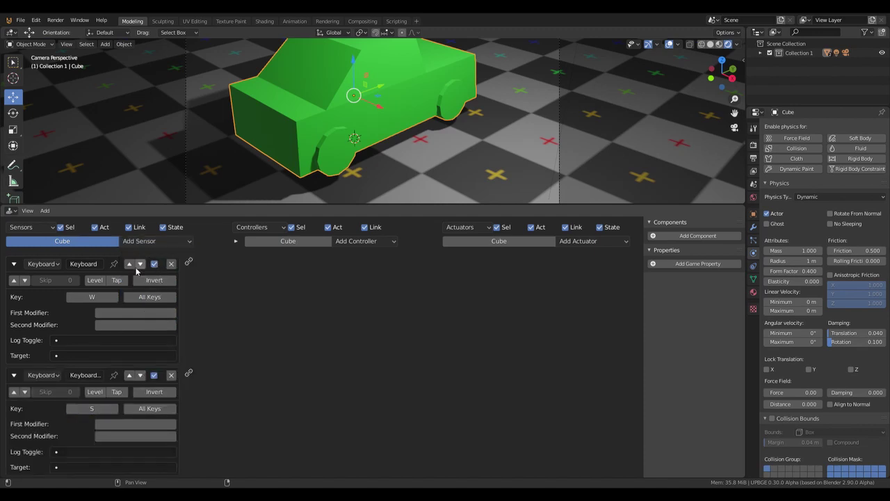
- Rename the two Keyboard sensors w and s after their keys, and collapse both
left_click(85, 263)
type("w")
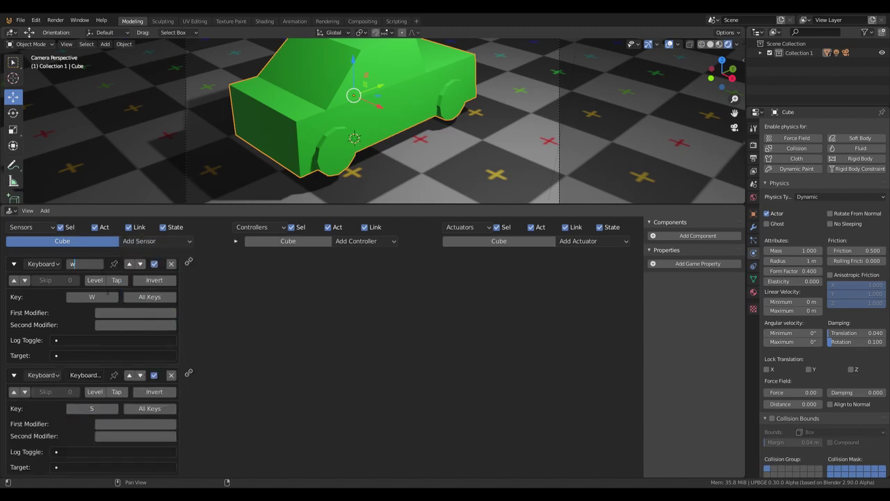
left_click(94, 375)
type("s")
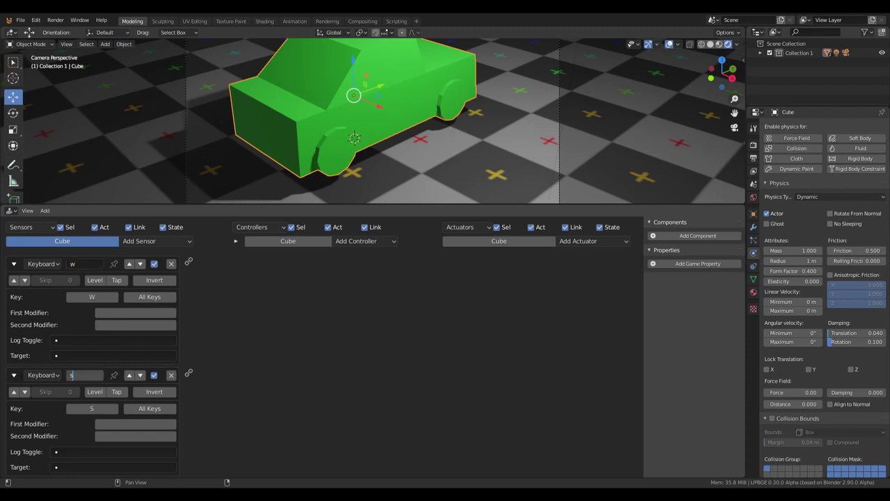
left_click(14, 375)
left_click(13, 375)
left_click(14, 264)
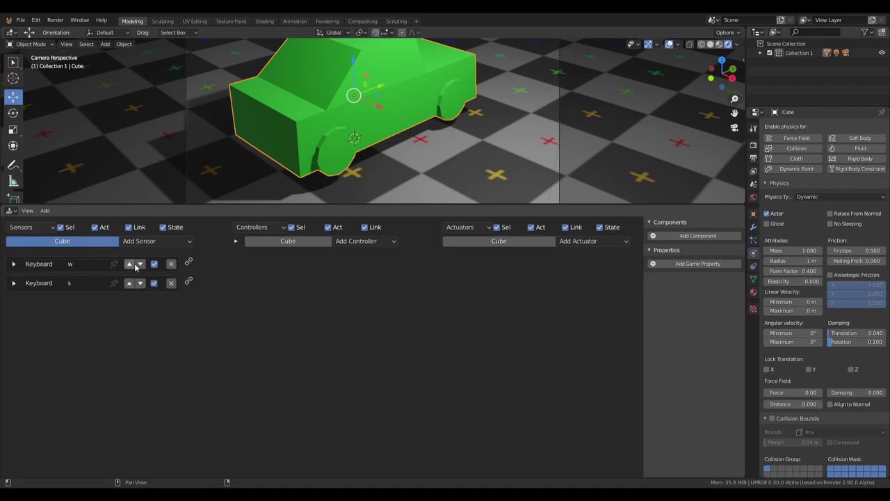
- Add a third Keyboard sensor named a for the A key and collapse it
left_click(167, 242)
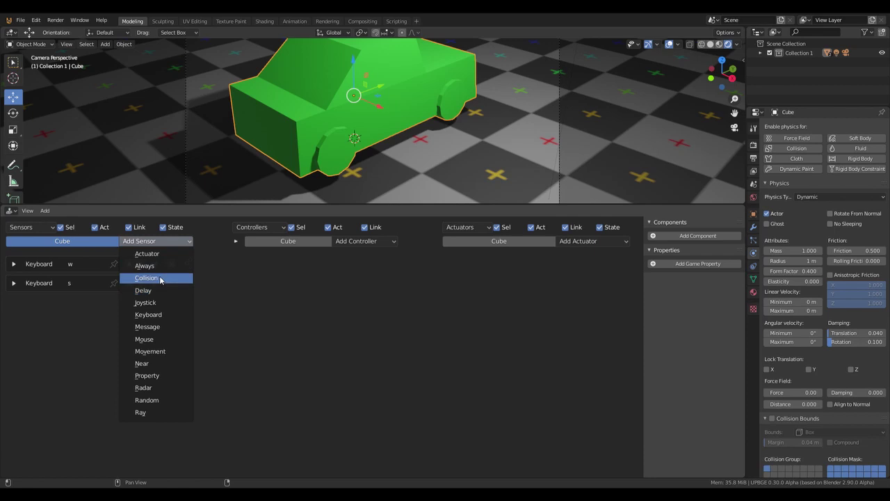
left_click(147, 314)
left_click(87, 302)
type("a")
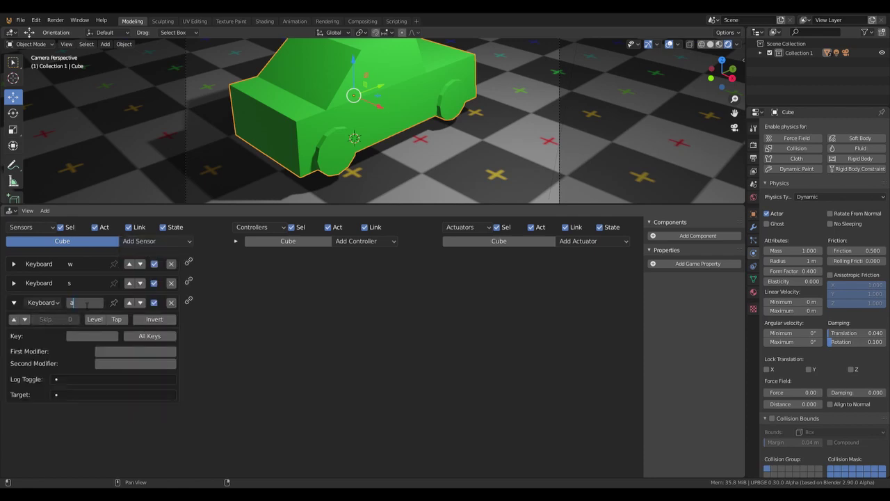
key("Return")
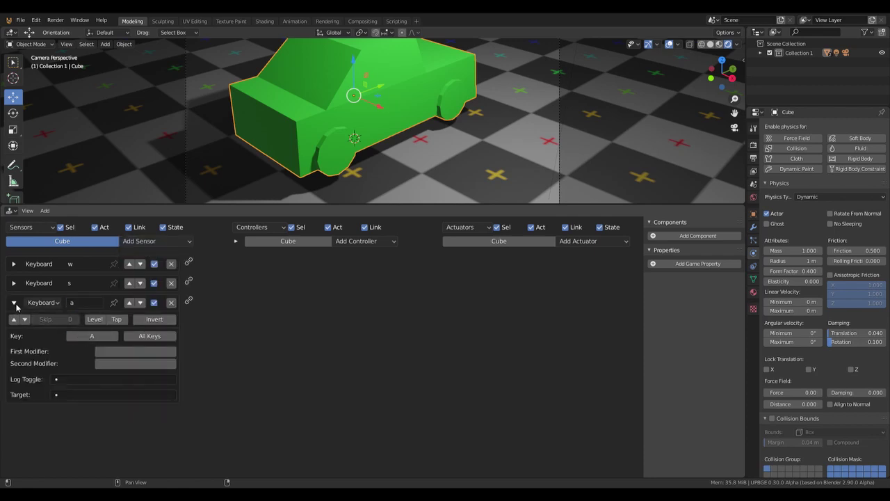
left_click(15, 304)
- Add a fourth Keyboard sensor named d for the D key and collapse it
left_click(156, 242)
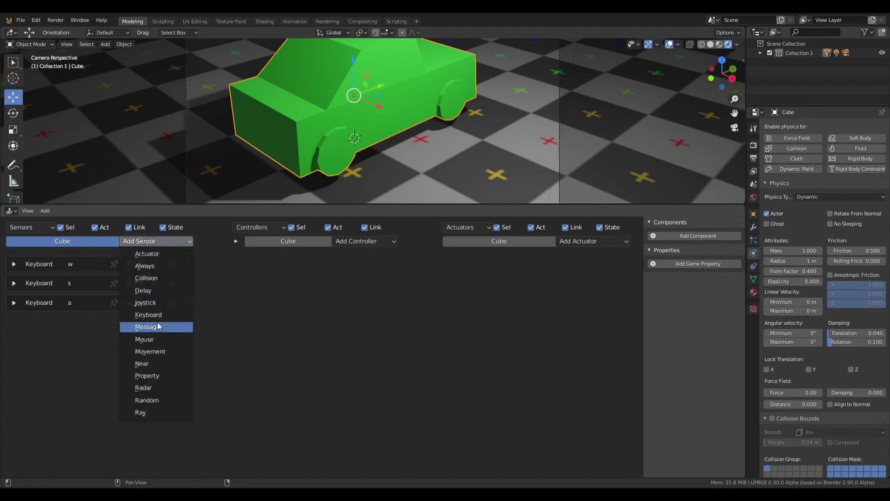
left_click(148, 314)
left_click(82, 322)
type("d")
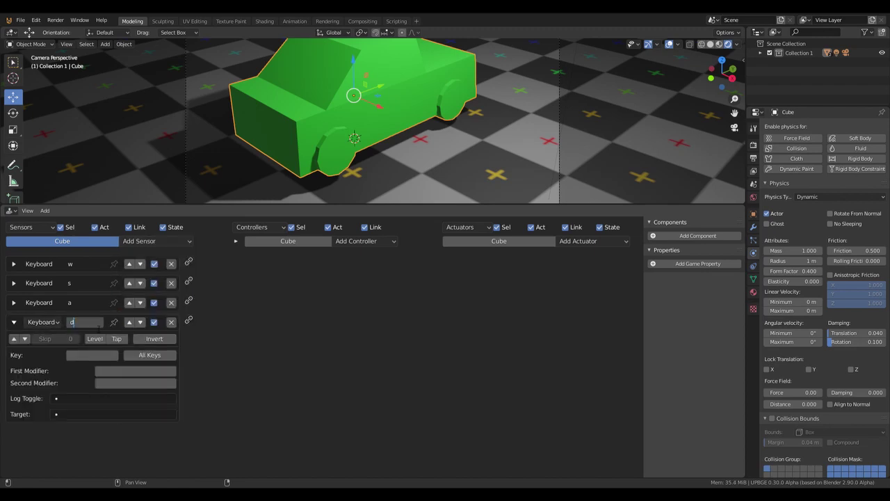
key("Return")
left_click(89, 354)
key("d")
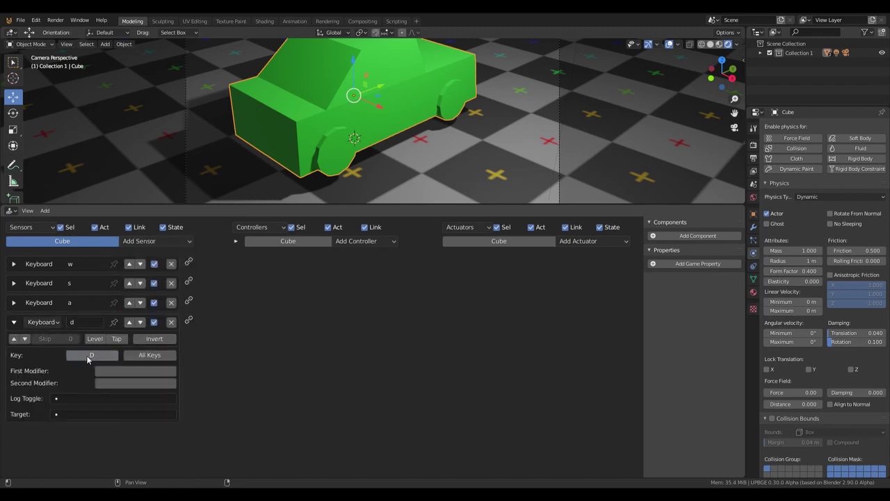
left_click(13, 323)
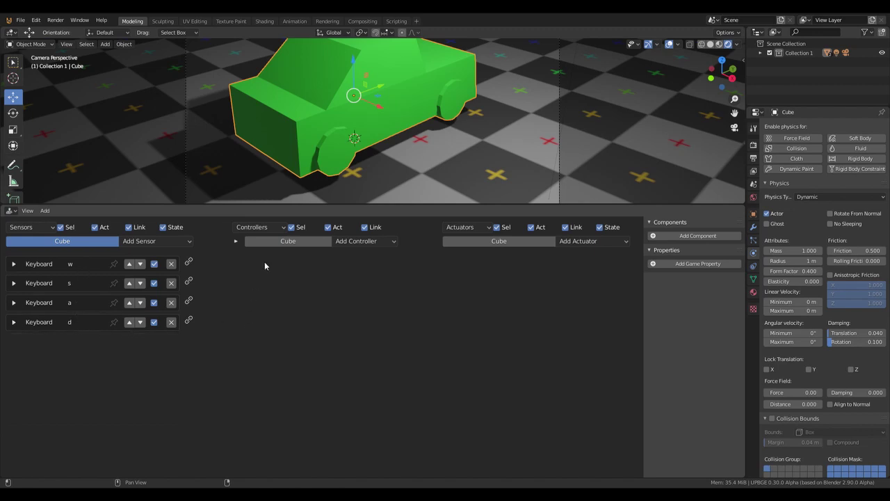
- Add a Motion actuator to the car and link the w sensor to it
left_click(580, 243)
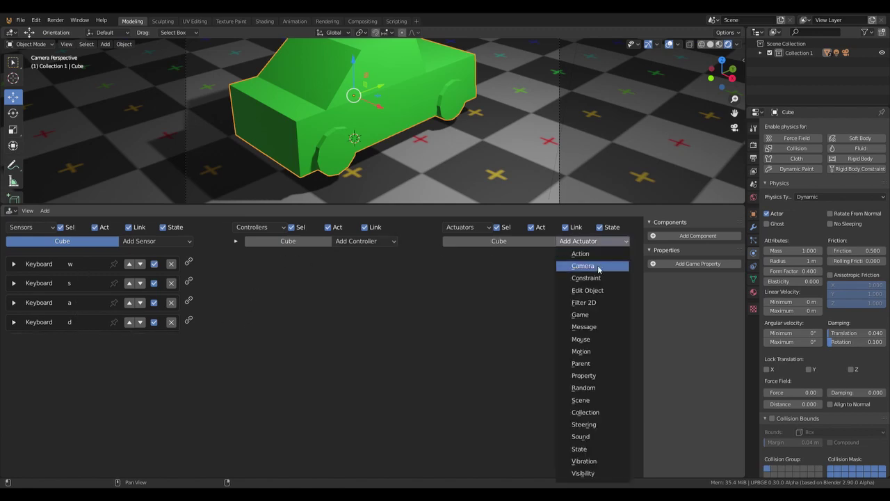
left_click(583, 351)
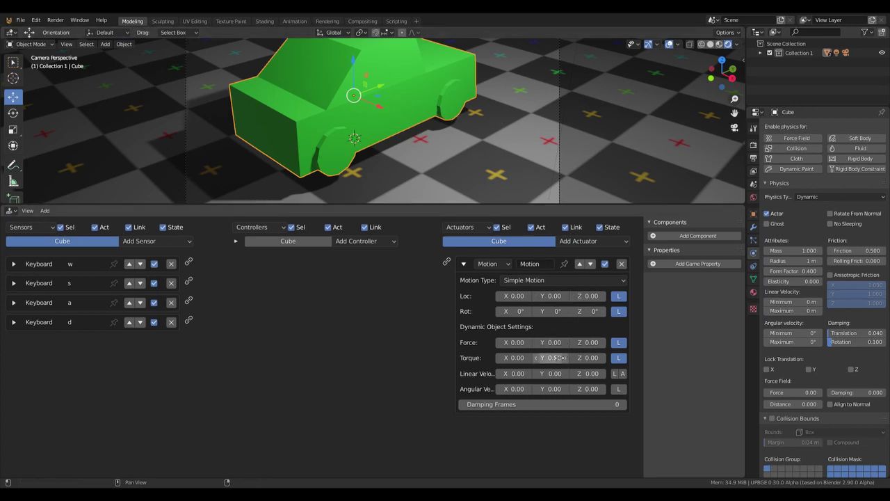
left_click_drag(189, 262, 447, 264)
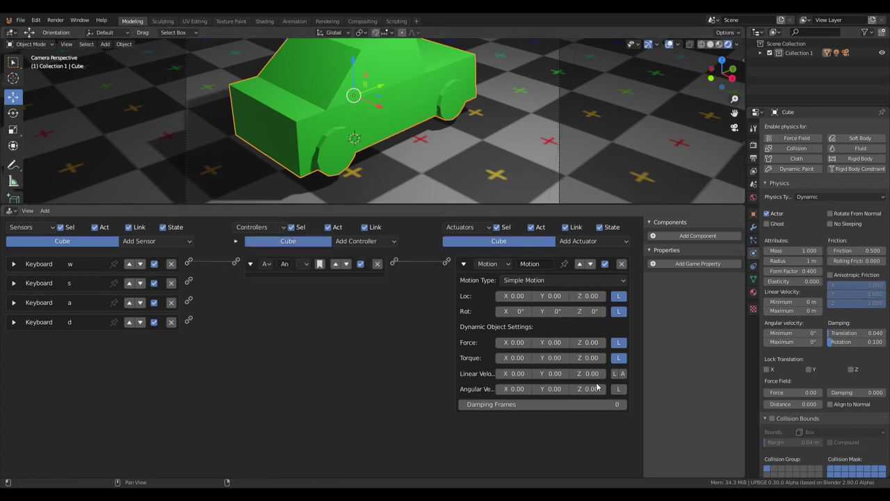
- Set the Motion actuator's Y force to 10 and collapse the actuator
left_click(557, 342)
type("10")
key("Return")
left_click(464, 265)
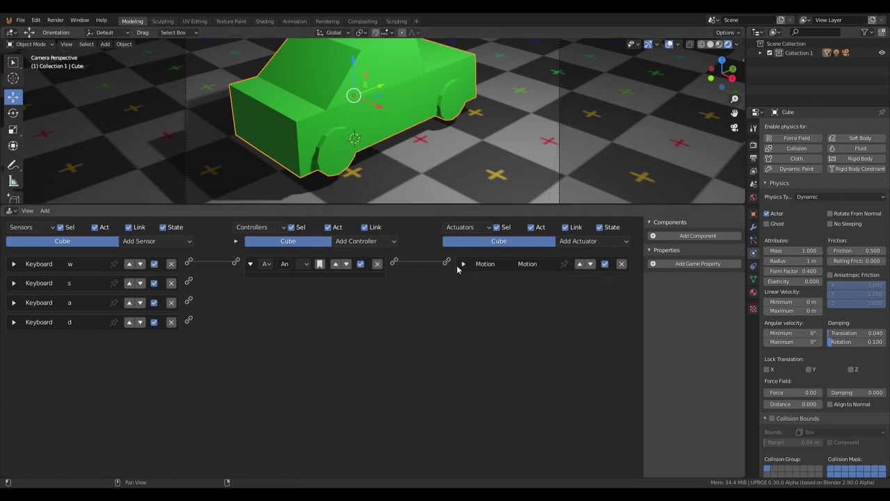
- Add three more Motion actuators to the car
left_click(584, 242)
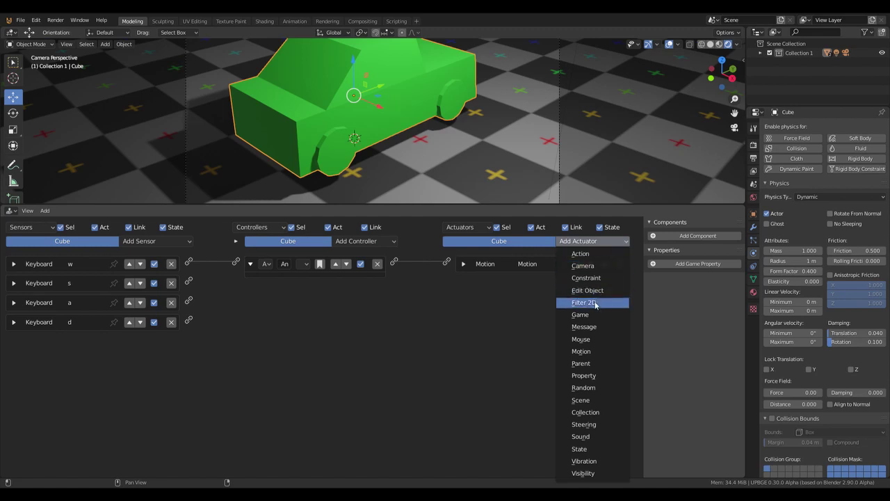
left_click(598, 352)
left_click(595, 242)
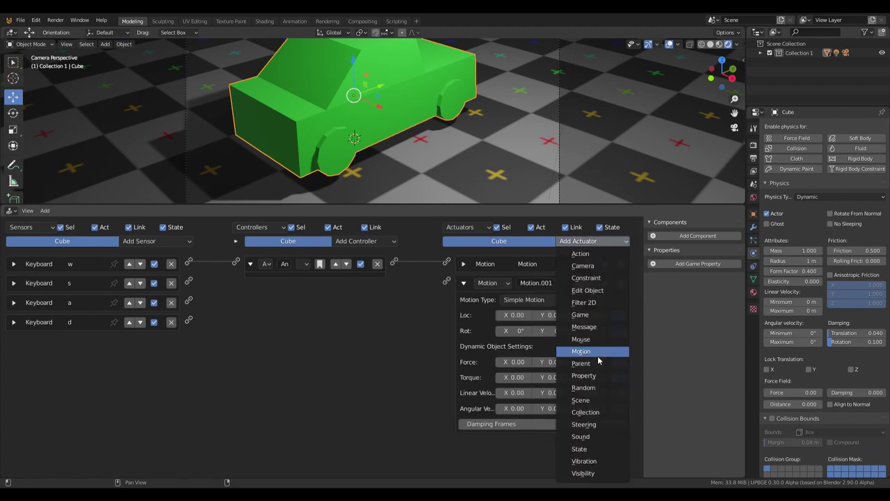
left_click(598, 355)
left_click(604, 242)
left_click(599, 355)
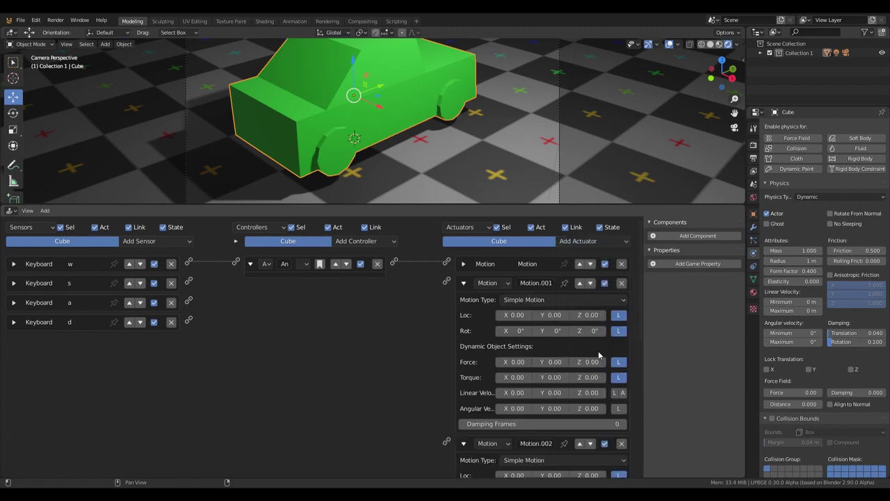
- Rename the first Motion actuator forward
left_click(466, 264)
left_click(540, 265)
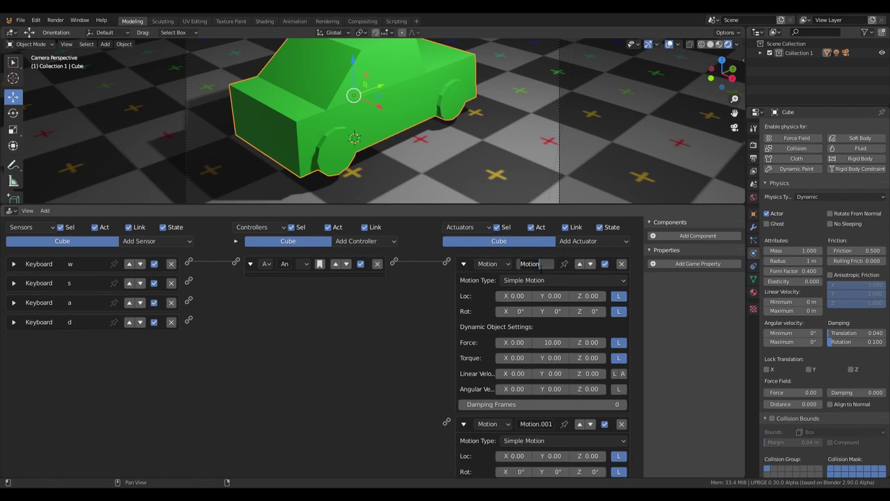
type("forward")
key("Return")
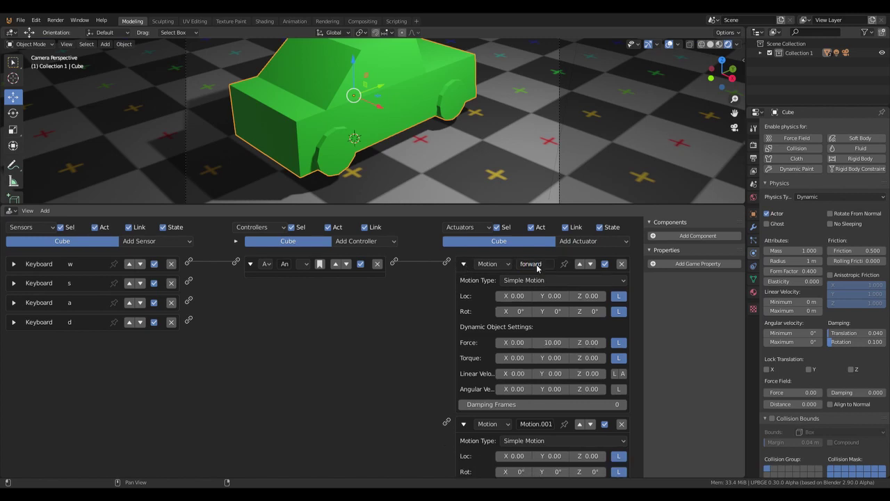
- Rename the second Motion actuator brake/back, collapse the first two actuators, and link the s sensor to the second
left_click(536, 424)
type("brake/ba")
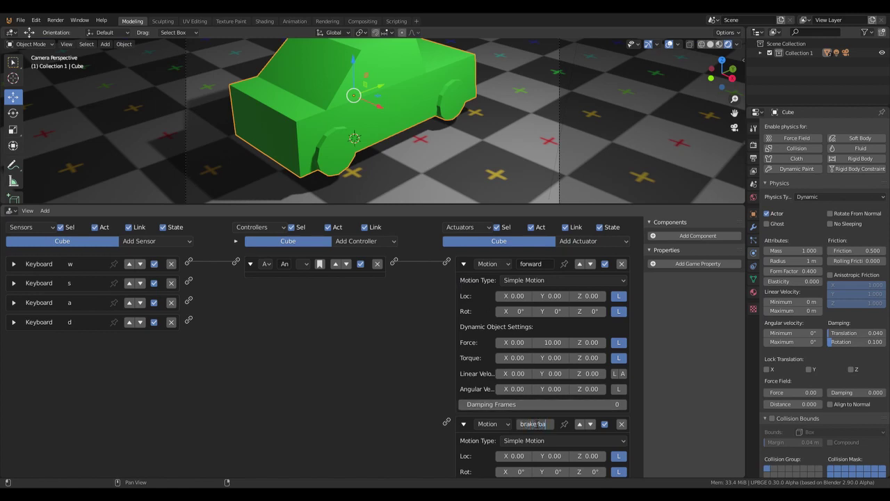
type("ck...")
key("Return")
left_click(462, 421)
left_click(464, 265)
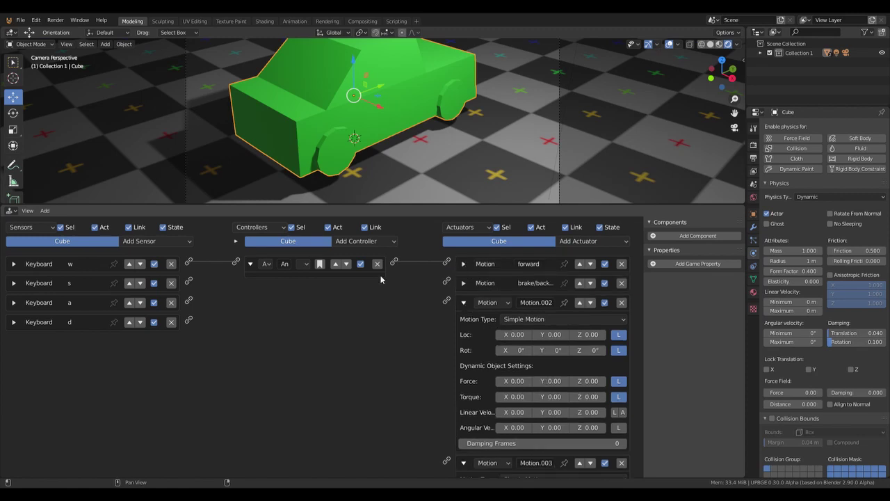
left_click_drag(189, 281, 446, 281)
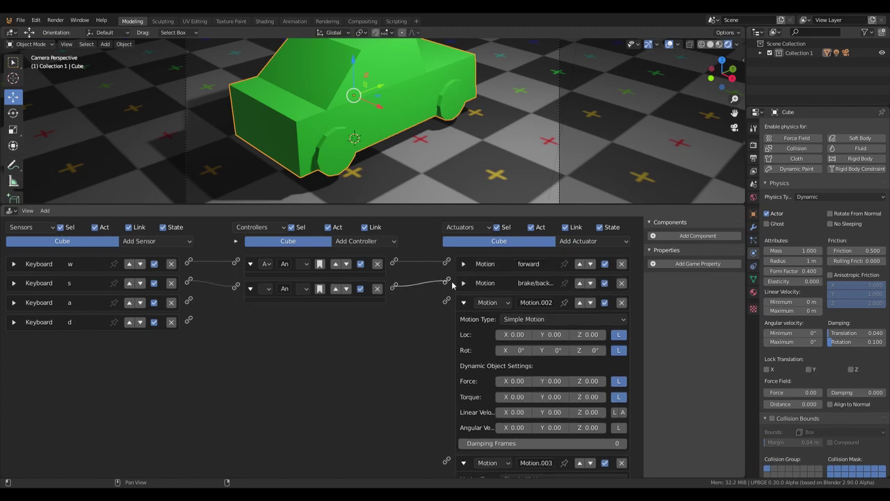
- Rename the third Motion actuator turn left and the fourth turn right
left_click(520, 306)
type("turn left")
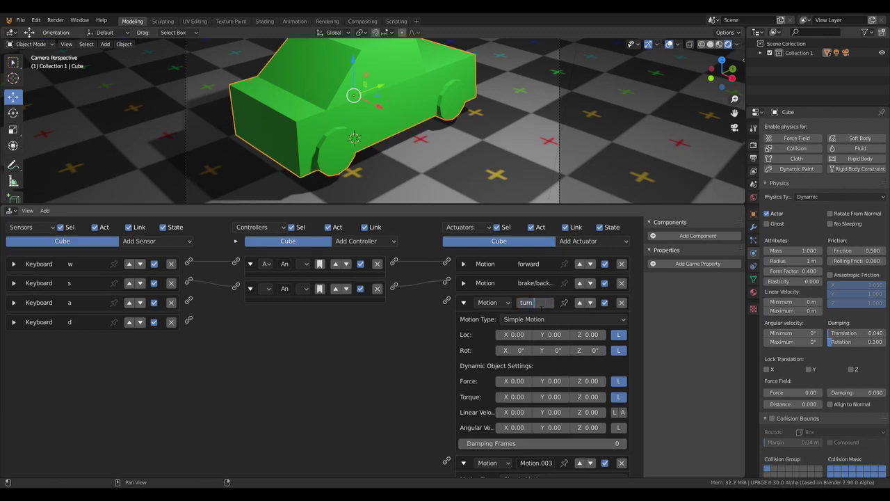
key("Return")
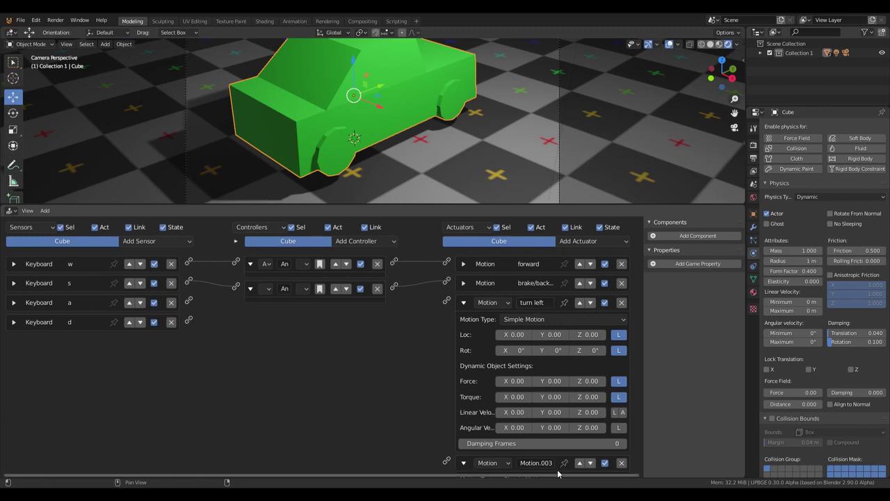
left_click(535, 462)
type("tur")
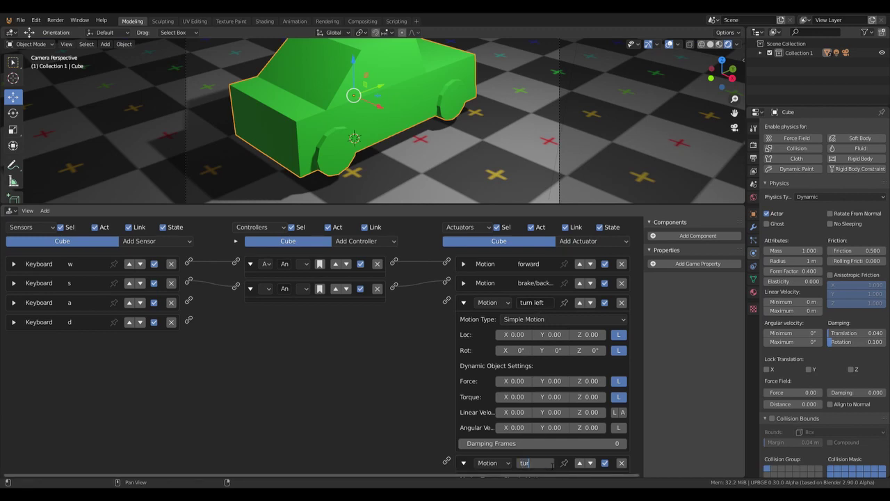
type("n right")
key("Return")
- Link the a sensor to the turn left actuator and the d sensor to turn right, and collapse both actuators
left_click_drag(189, 299, 446, 301)
left_click_drag(189, 320, 447, 459)
left_click(464, 304)
left_click(465, 322)
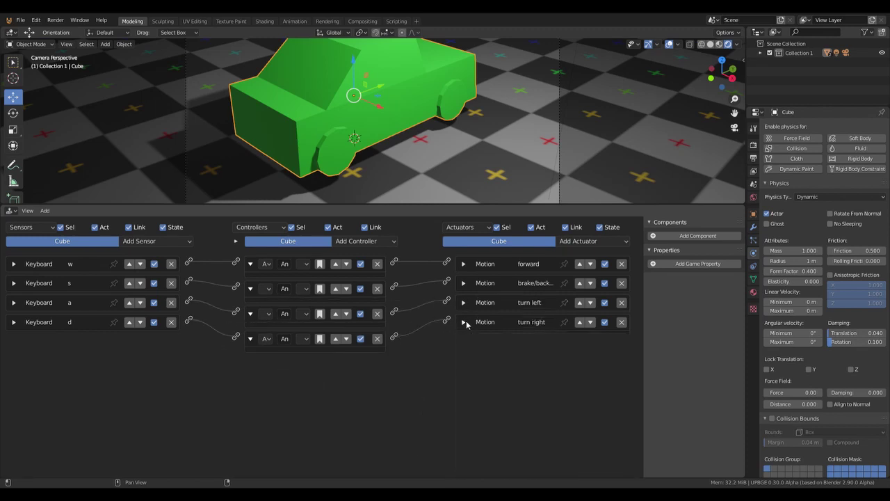
- Test-run the game, trying the W and A keys to drive the car, and end the run
scroll(393, 138, "down", 2)
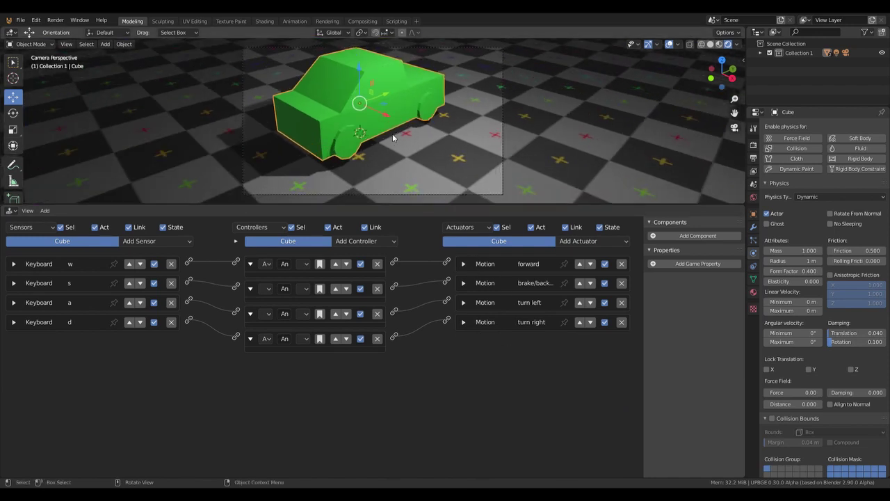
key("p")
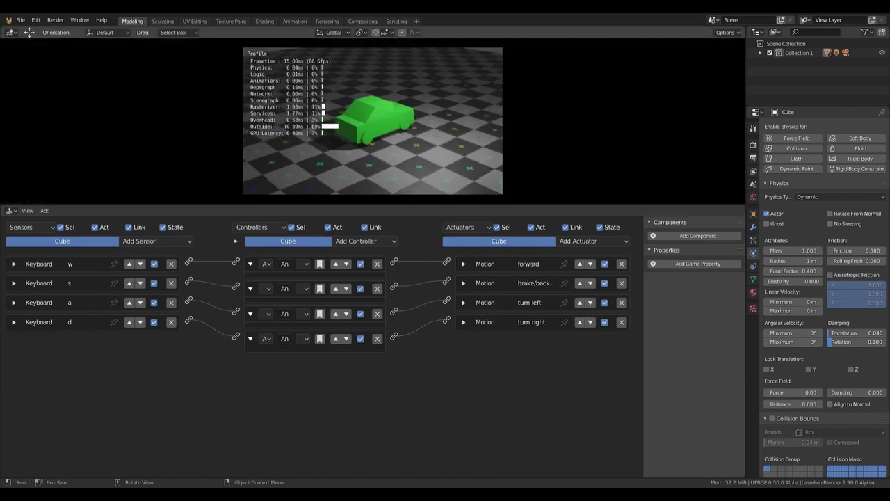
key("w")
key("a")
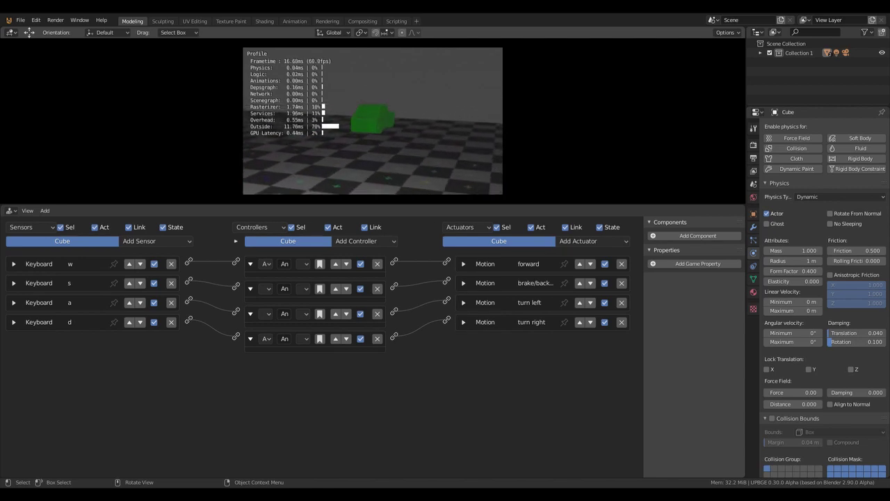
key("Escape")
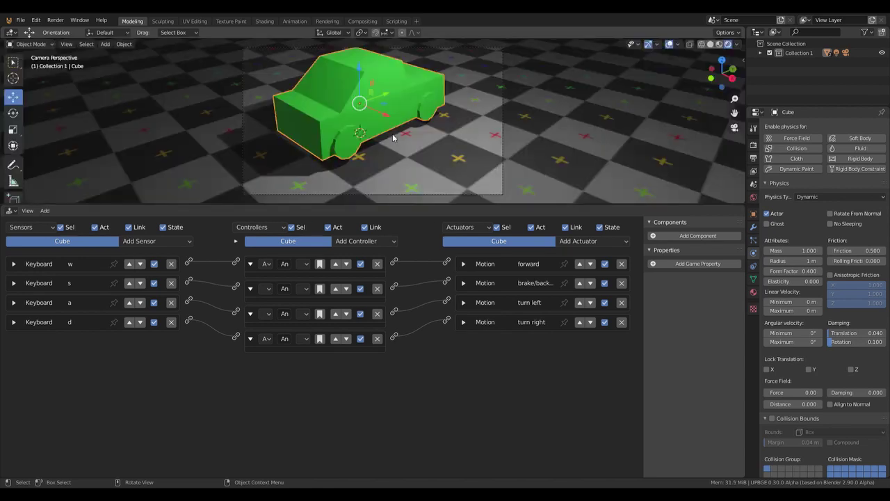
- Set the brake/back actuator's Y location to -10 and collapse the actuator
left_click(463, 283)
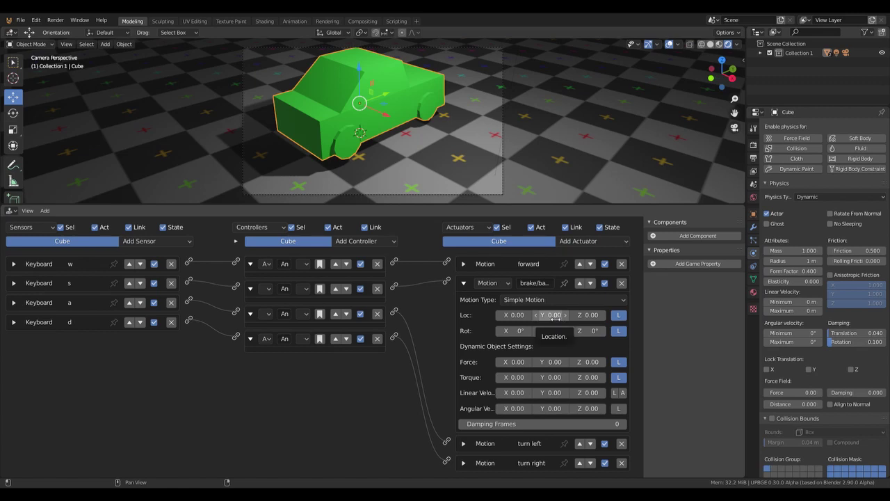
left_click(555, 315)
type("-1")
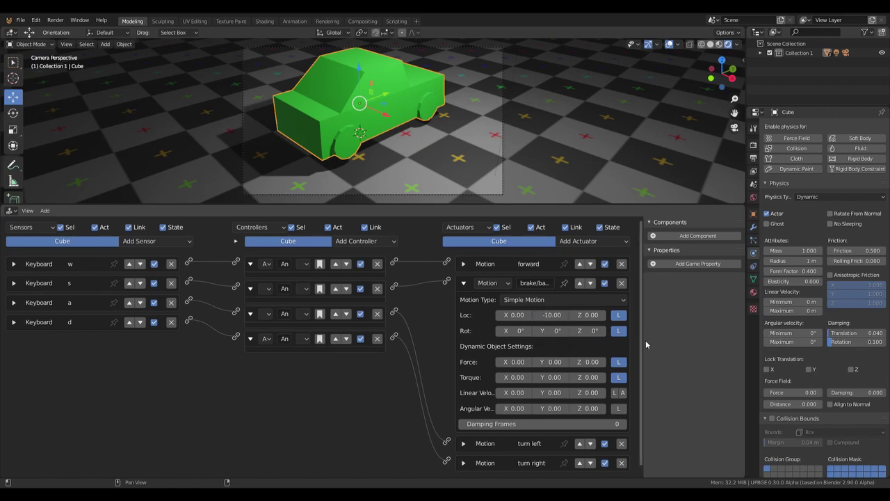
left_click(463, 283)
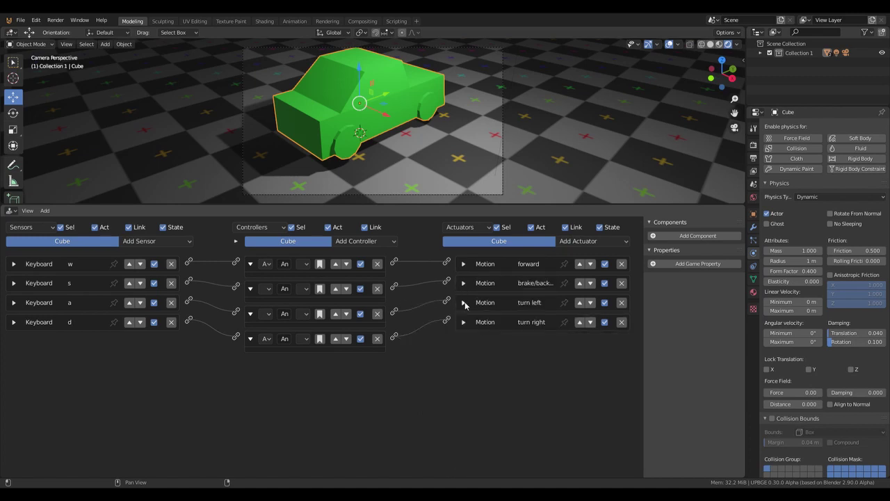
- Set the turn left actuator's Z rotation to 2°
left_click(464, 302)
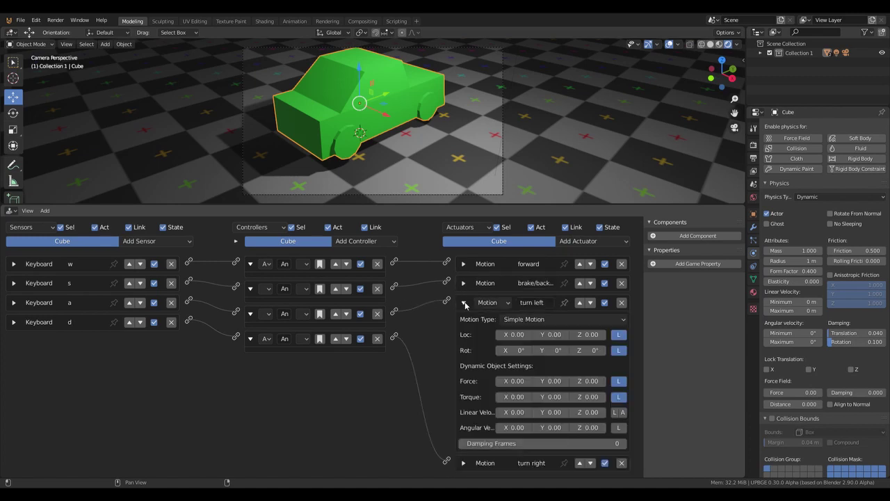
left_click(596, 351)
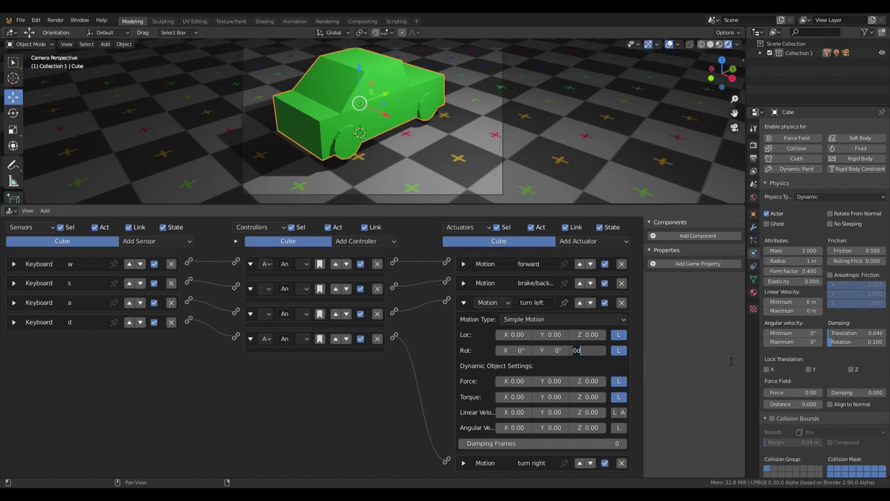
type("2")
key("Return")
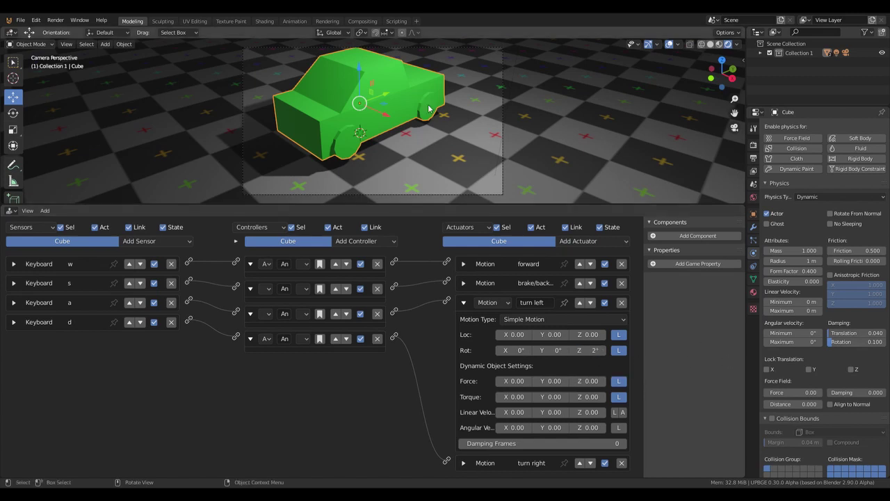
- Test-run the game, steering the car left and driving it forward, and end the run
key("p")
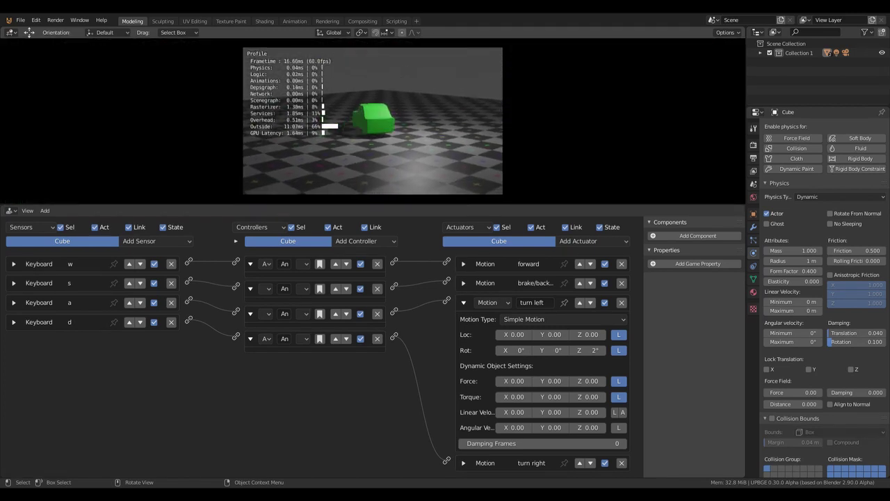
key("a")
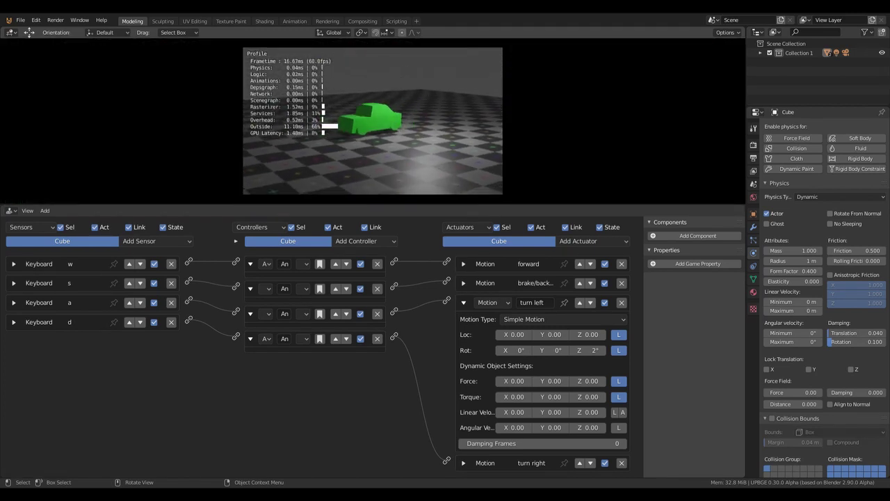
key("w")
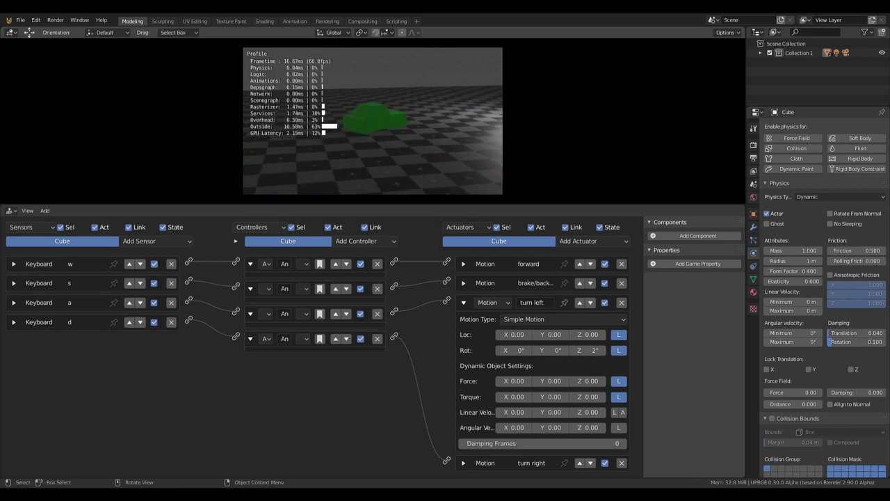
key("Escape")
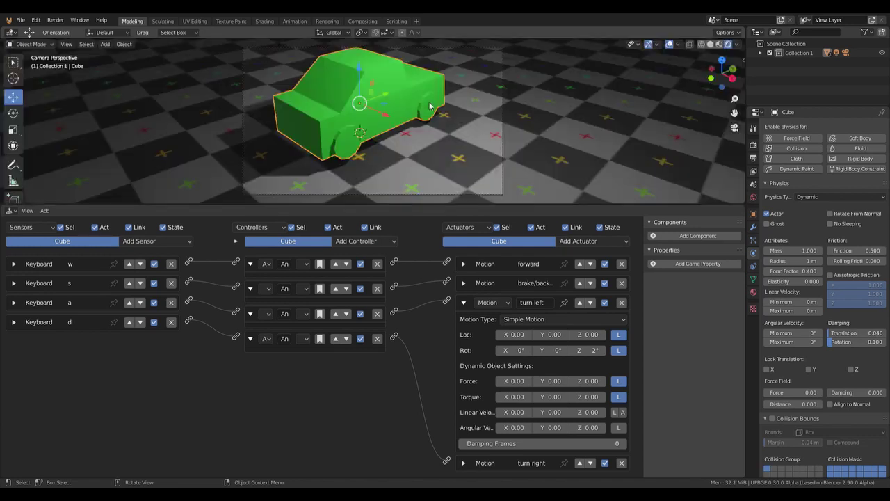
- Collapse the turn left actuator, set the turn right actuator's Z rotation to -2°, and collapse it too
left_click(464, 303)
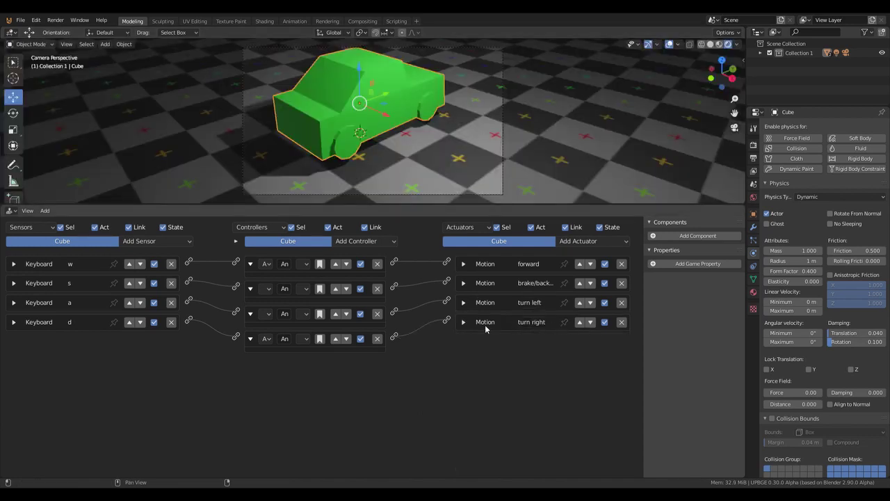
left_click(463, 322)
left_click(590, 369)
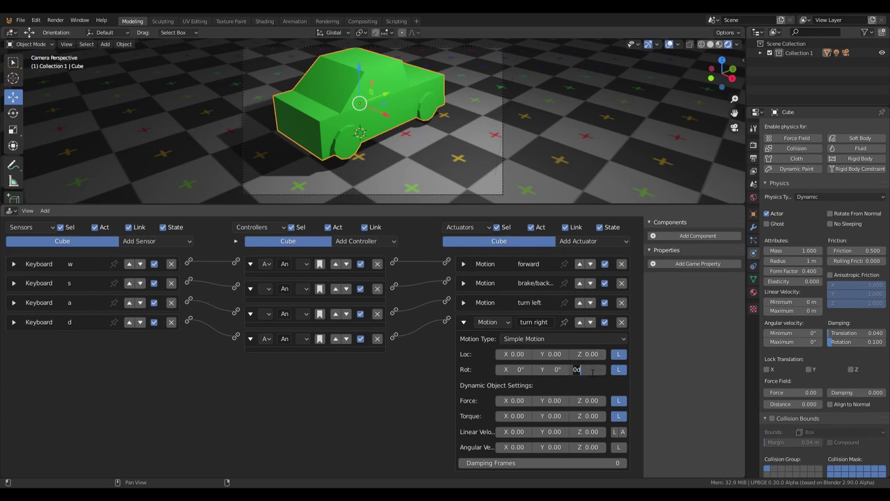
type("-2")
key("Return")
left_click(463, 322)
- Enlarge the 3D viewport and test-run the game twice, driving the car forward and ending each run
left_click_drag(447, 206, 444, 263)
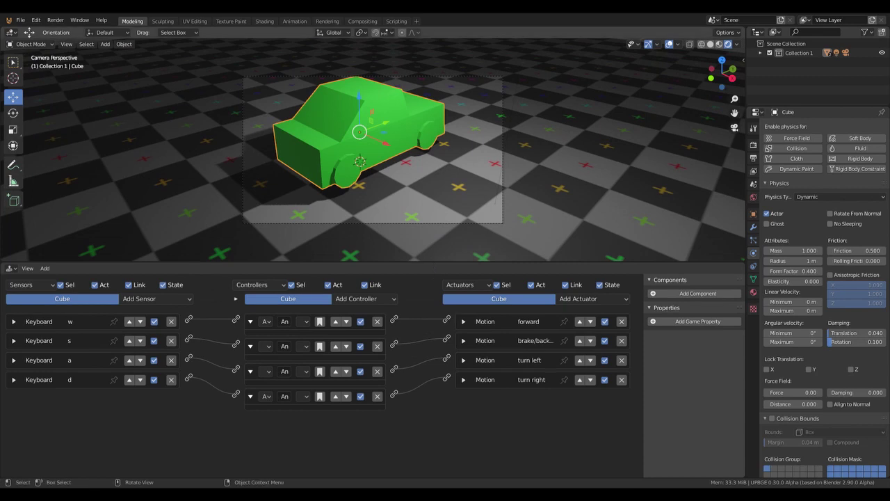
key("p")
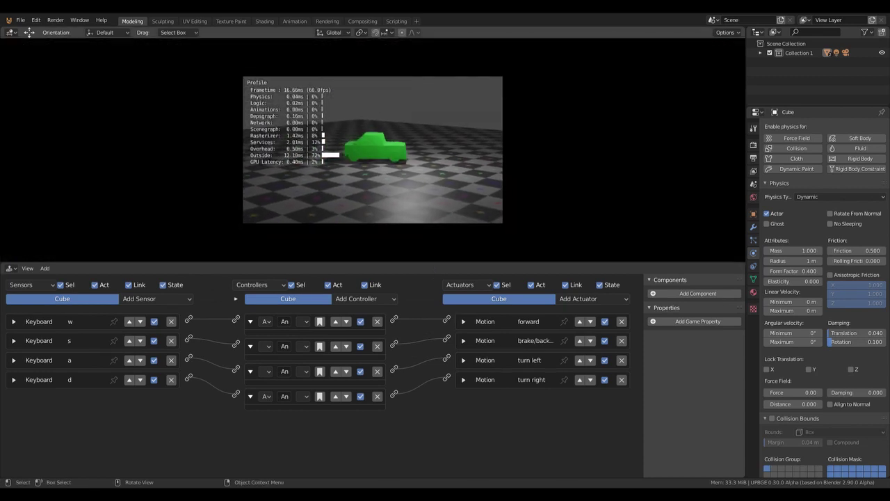
key("w")
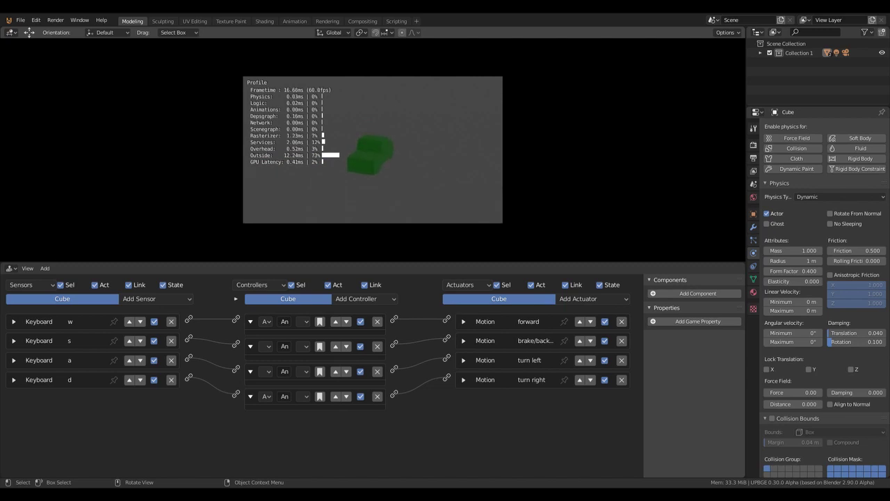
key("Escape")
key("p")
key("w")
key("Escape")
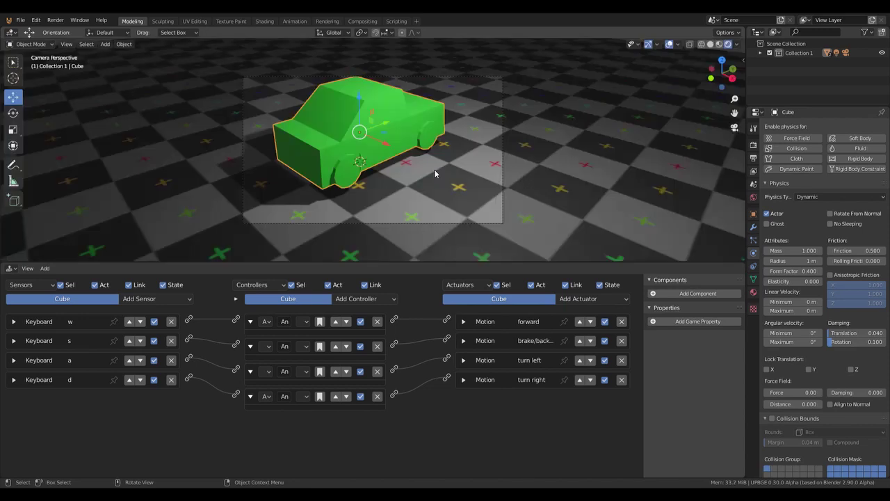
- Reset the brake/back actuator's Y location to 0 and set its Y force to -10, mirroring the forward actuator's force
left_click(464, 341)
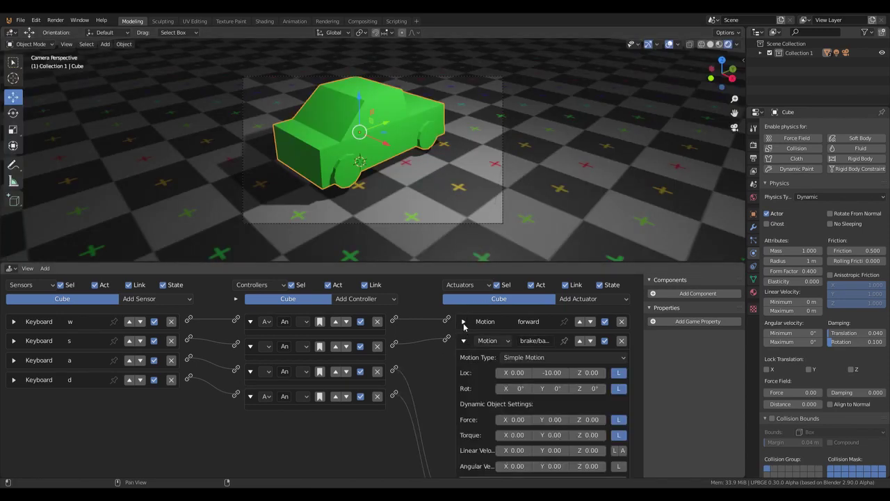
left_click(464, 322)
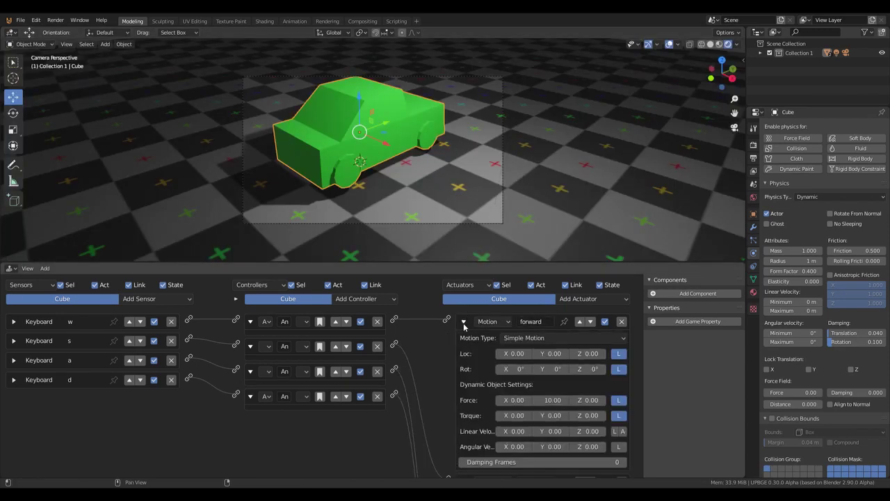
left_click(463, 322)
left_click(556, 374)
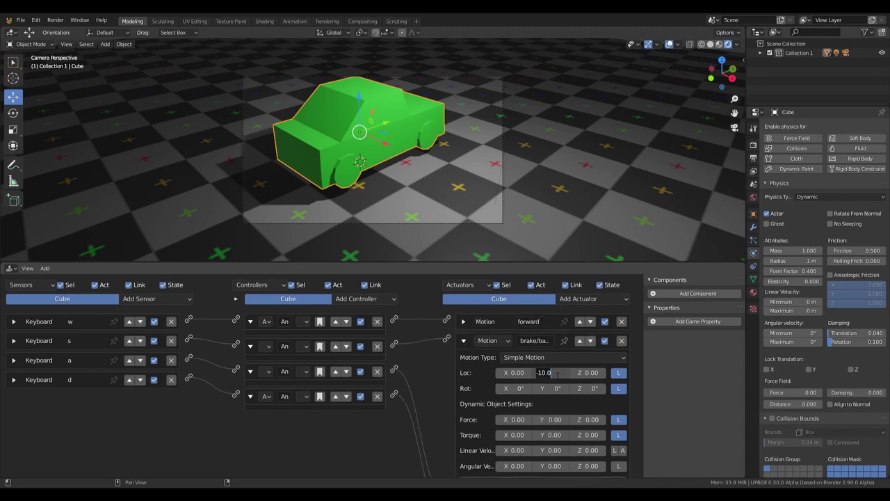
type("0")
left_click(556, 420)
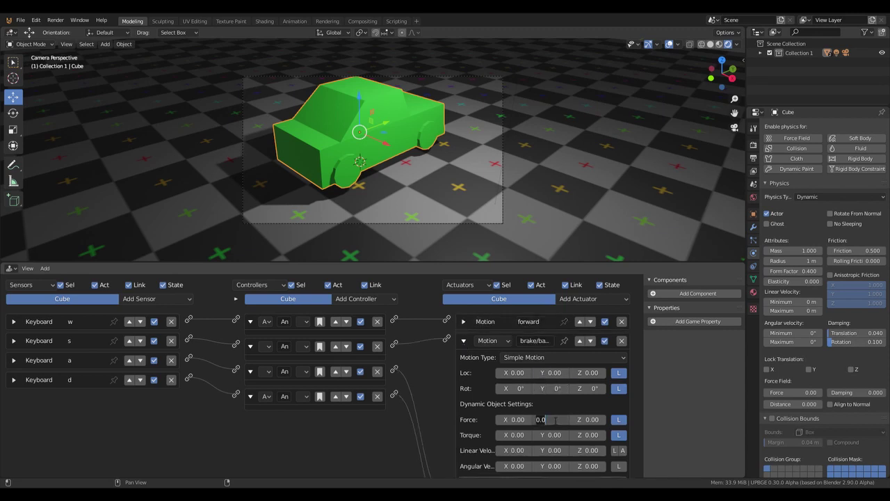
type("-10")
key("Return")
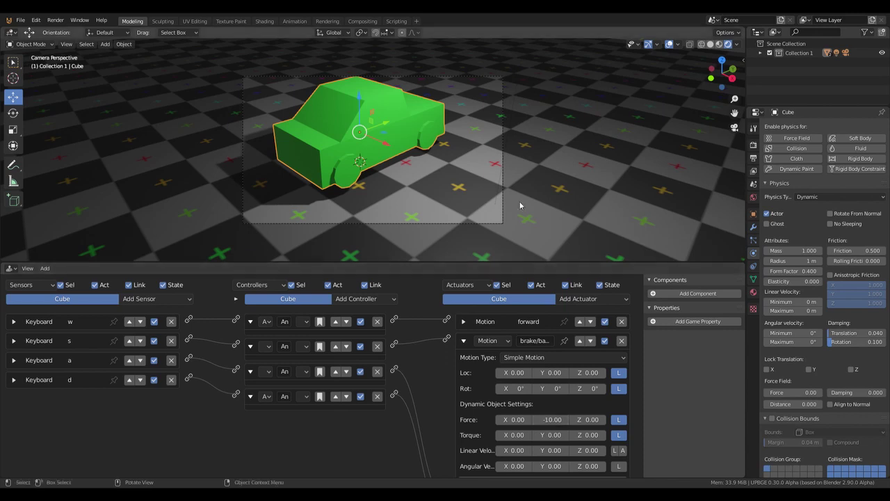
- Test-run the game with the new braking force, driving forward and turning left, and end the run
key("p")
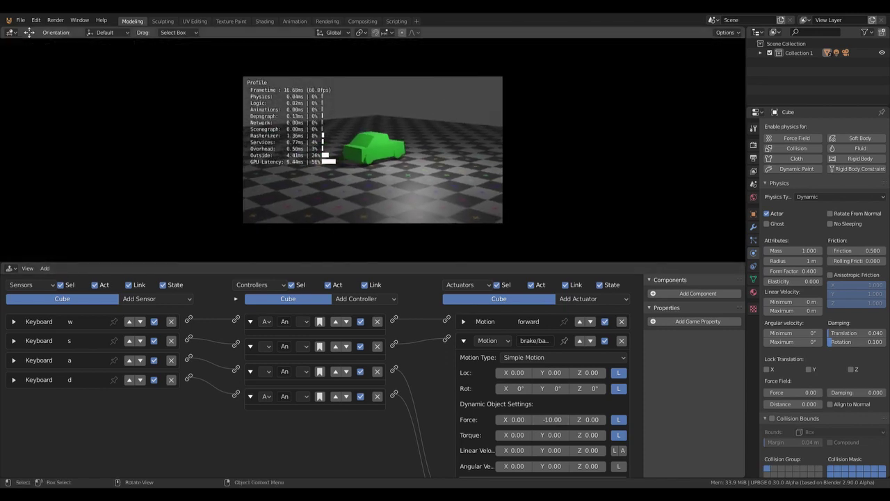
key("w")
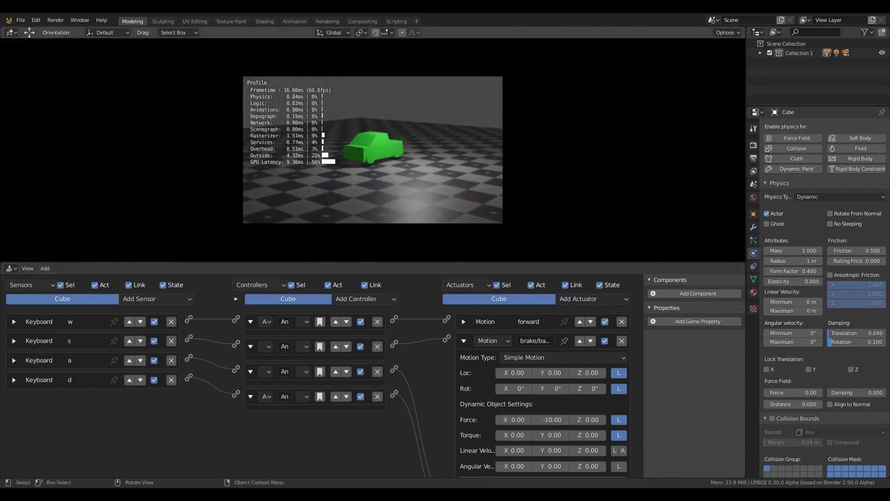
key("a")
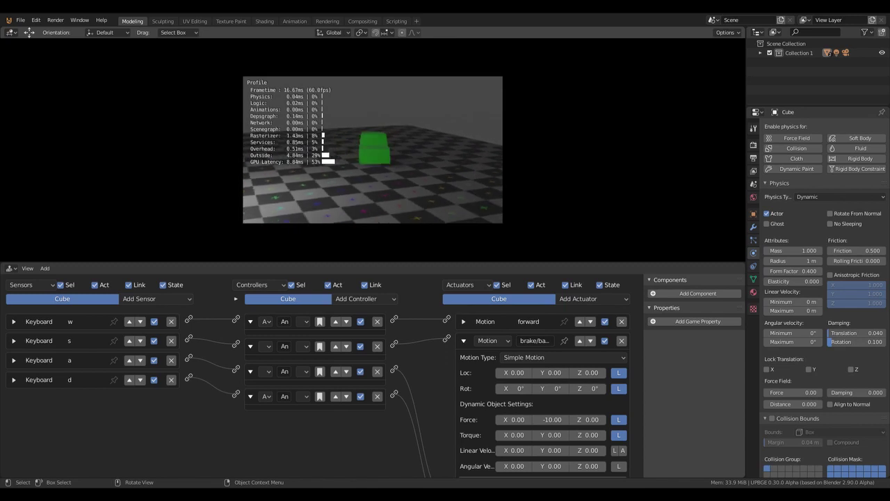
key("Escape")
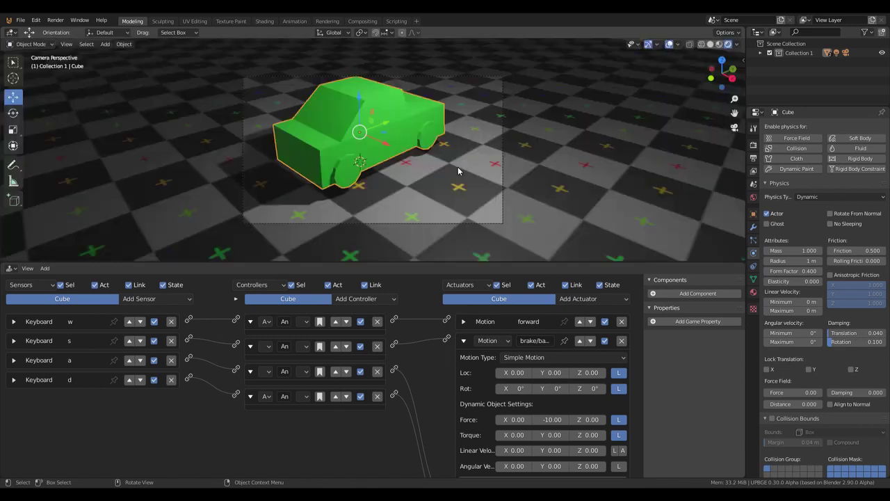
- Collapse the brake/back actuator and enable the car's Anisotropic Friction with a Y coefficient of 0
left_click(464, 341)
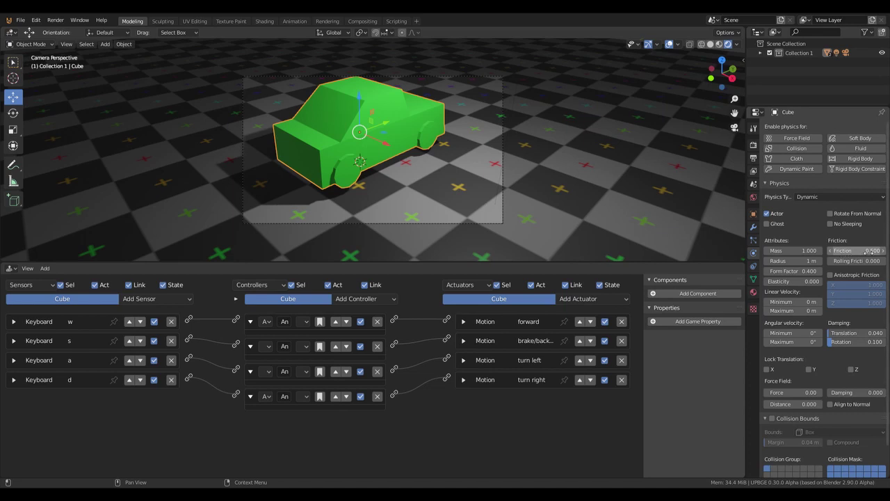
left_click(830, 276)
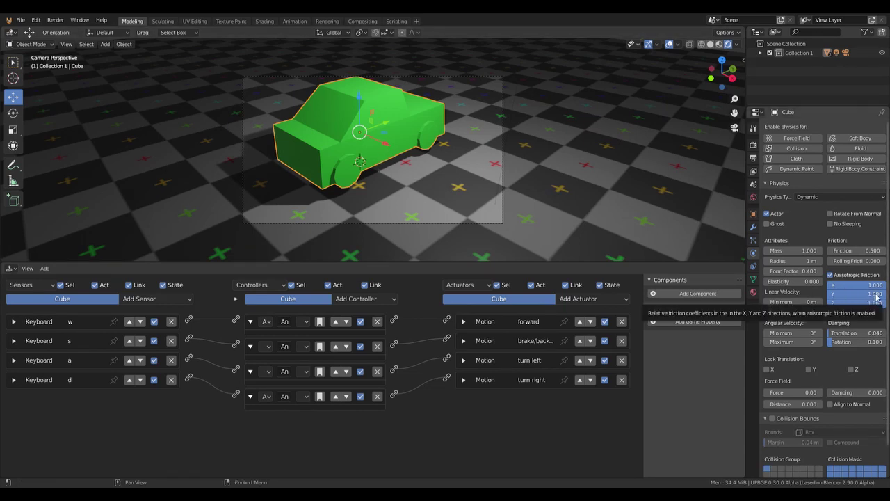
left_click_drag(835, 298, 774, 292)
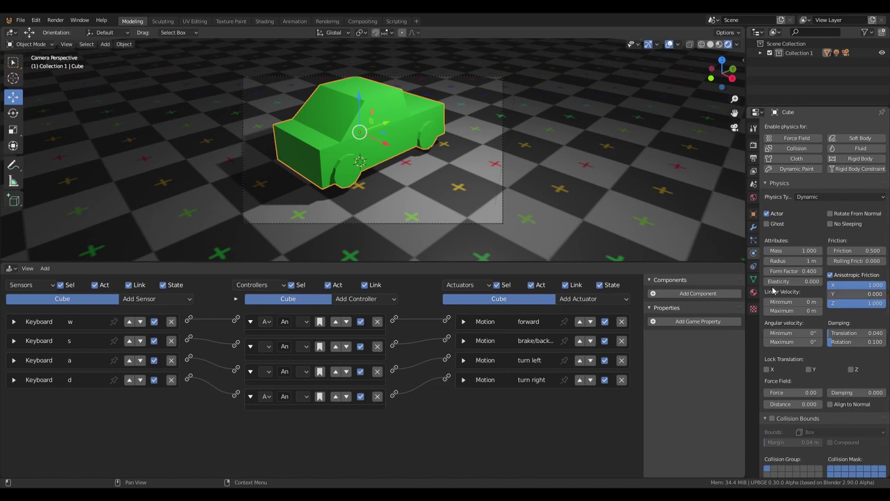
- Set the car's physics Friction to 10
left_click(855, 250)
type("0.5")
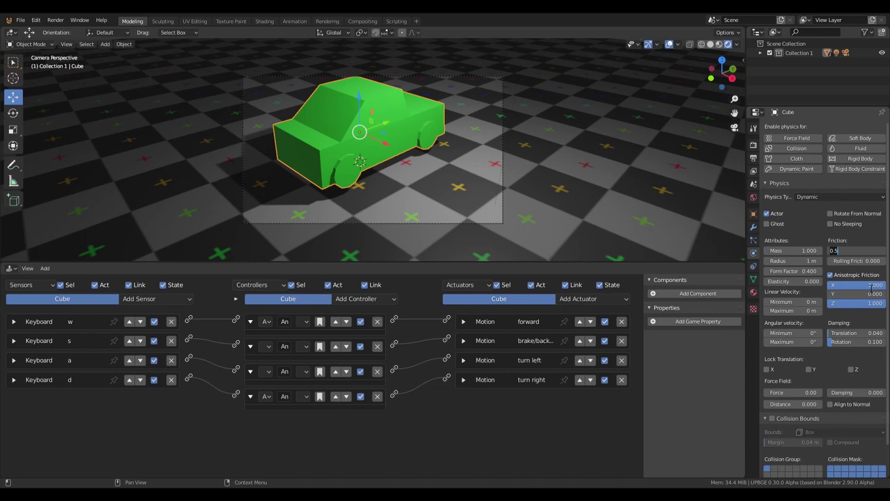
key("BackSpace")
key("BackSpace")
key("BackSpace")
type("10")
key("Return")
- Test-run the game with the new friction value, driving the car forward, and end the run
key("p")
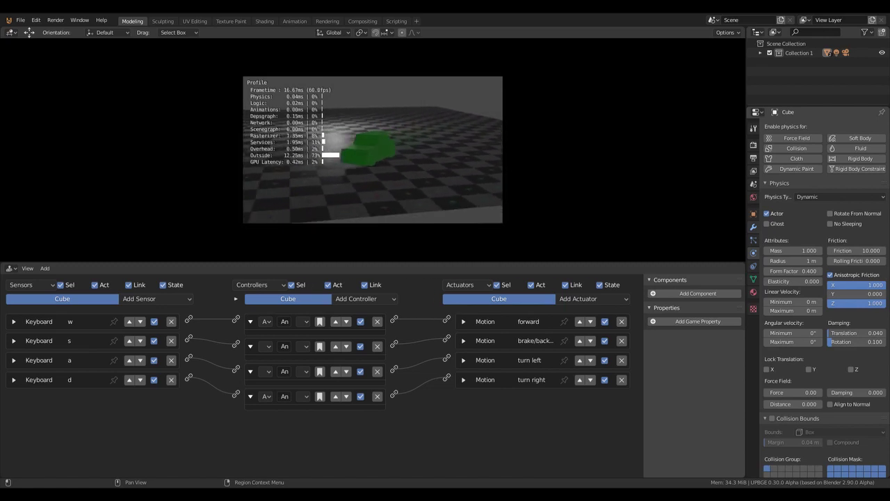
key("w")
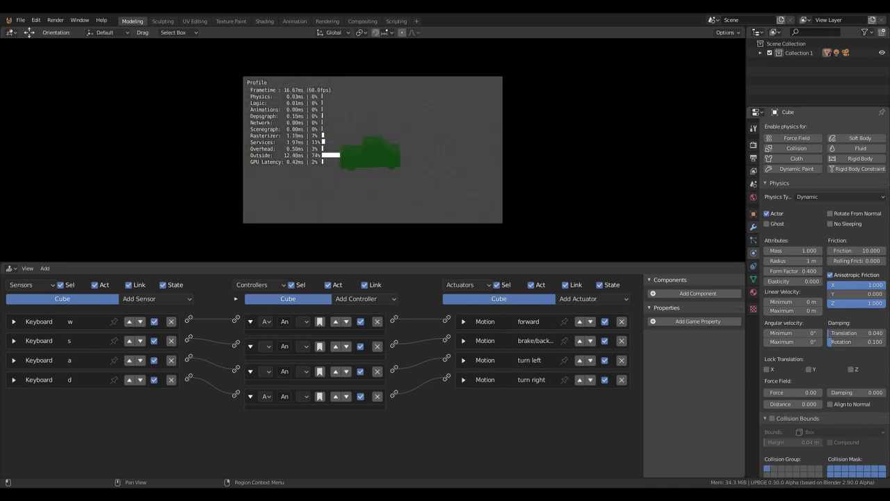
key("Escape")
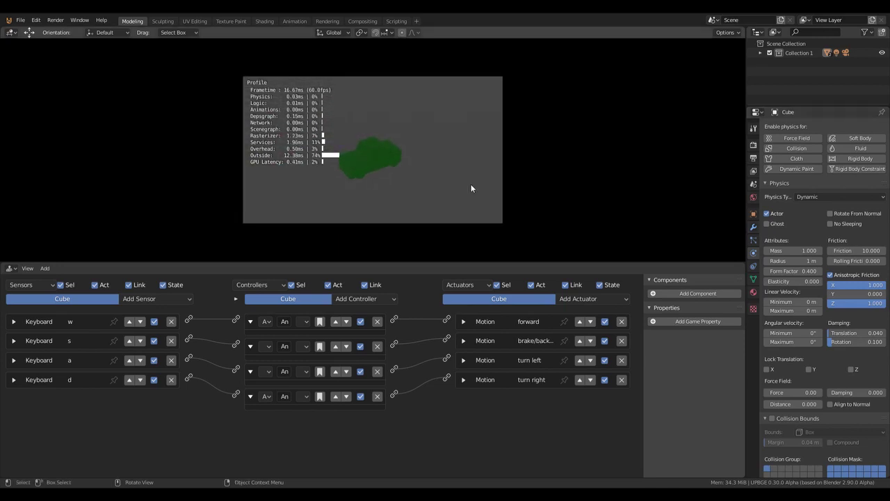
- Run the game again and keep accelerating the car forward to examine its grip on the ground, ending the run when done
key("p")
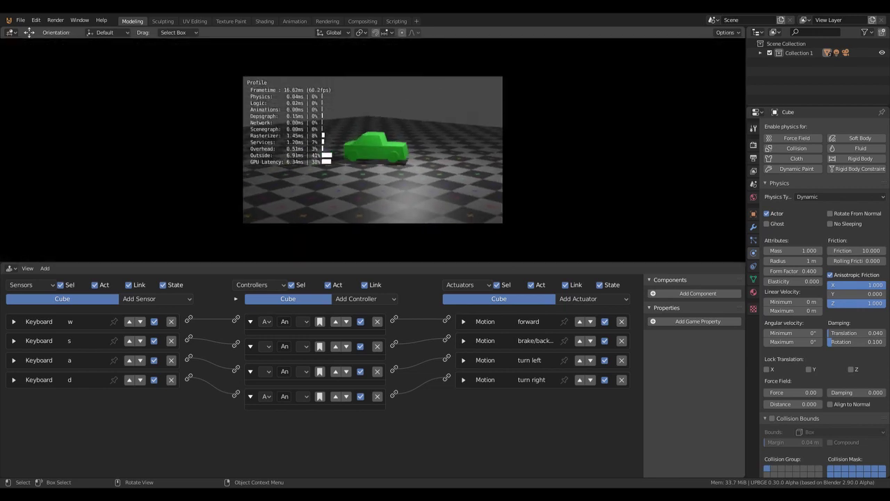
key("w")
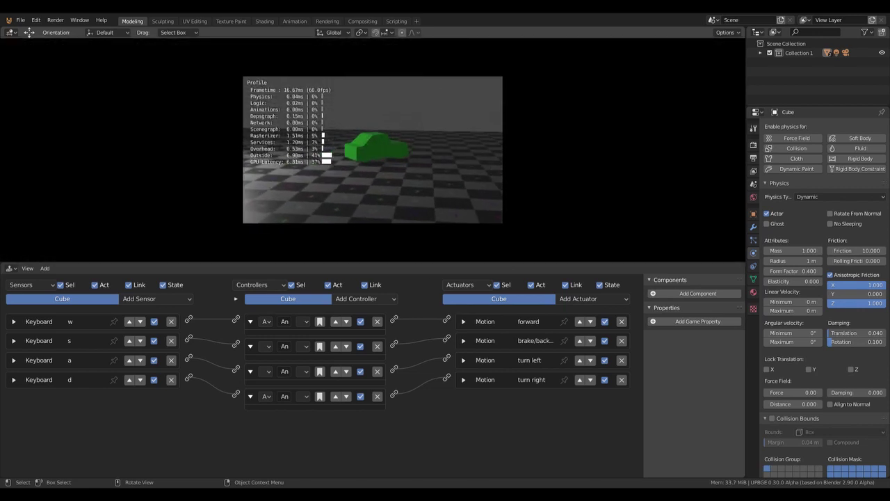
key("w")
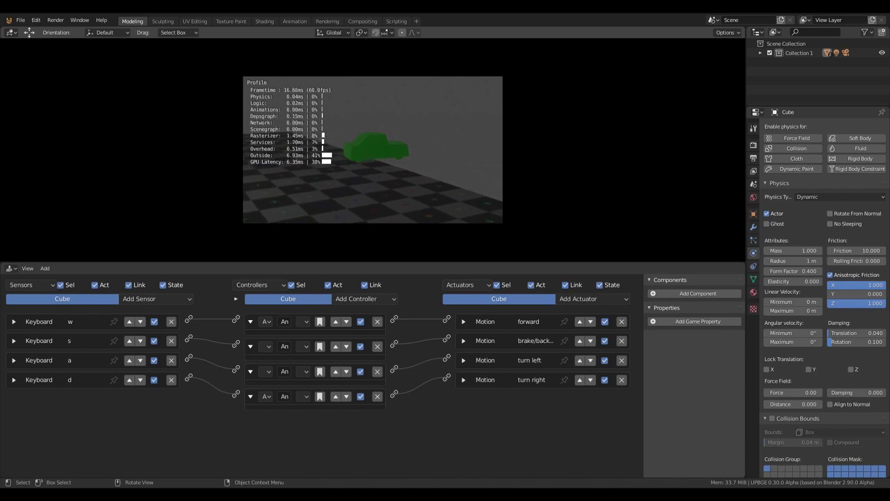
key("w")
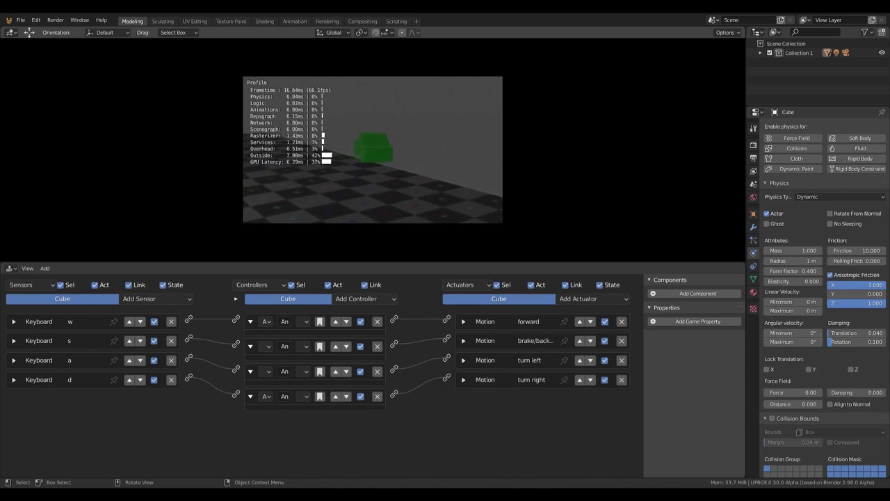
key("w")
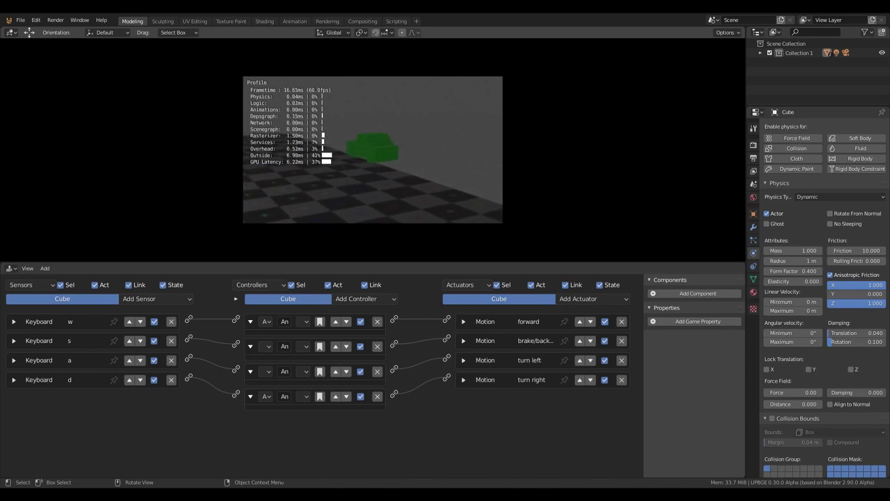
key("w")
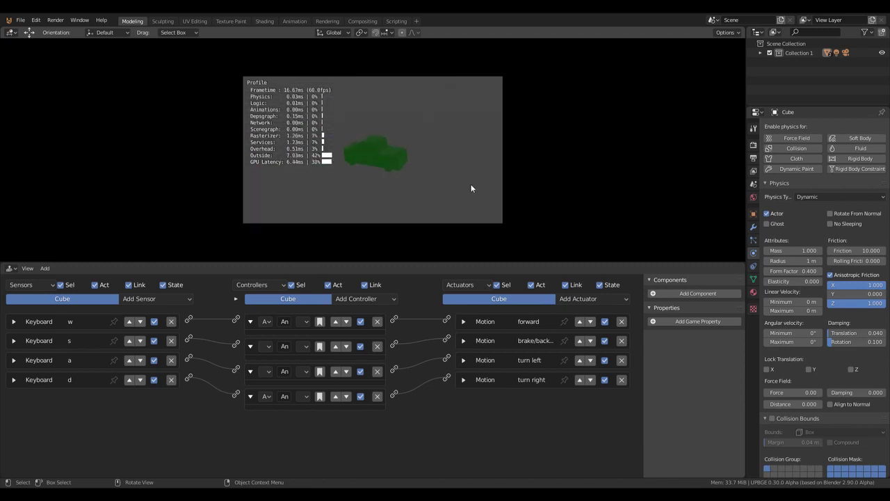
key("Escape")
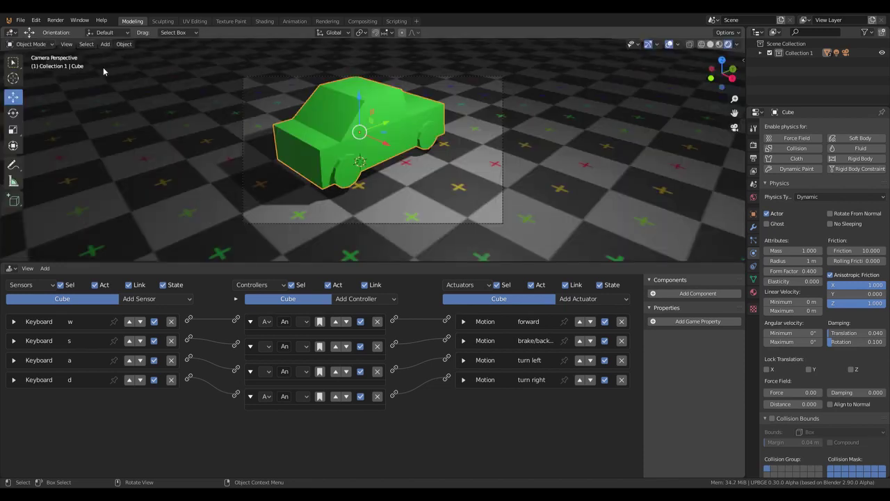
- Change the car's physics type to Rigid Body and test-run the game by driving forward
left_click(815, 200)
left_click(805, 199)
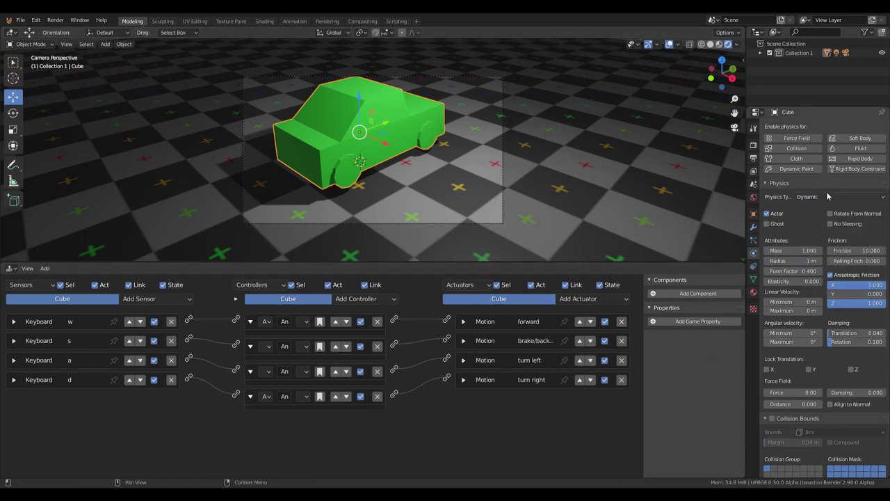
left_click(822, 198)
left_click(829, 239)
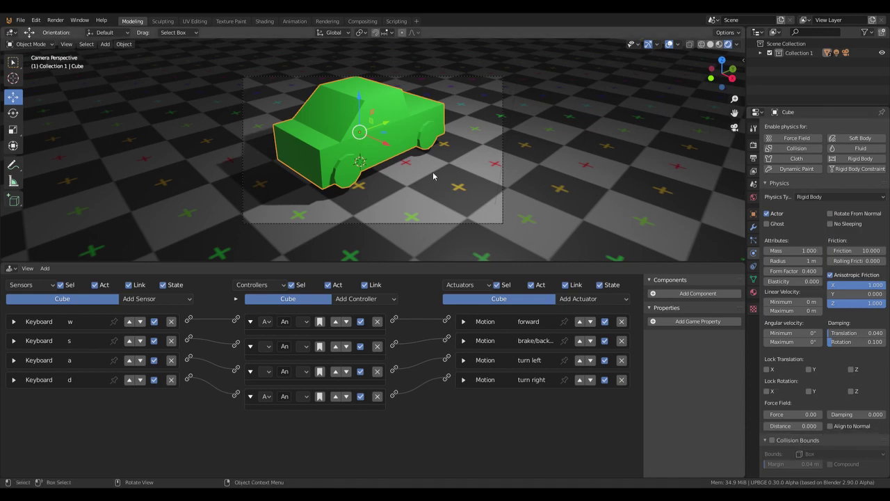
key("p")
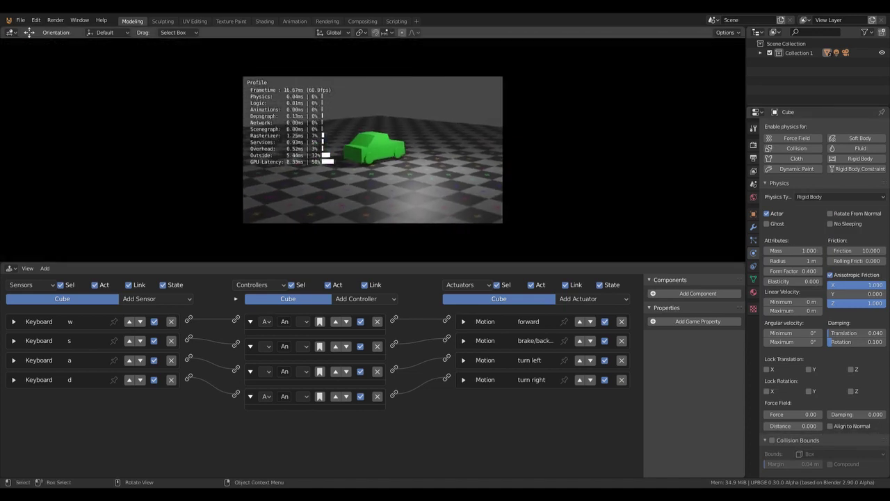
key("w")
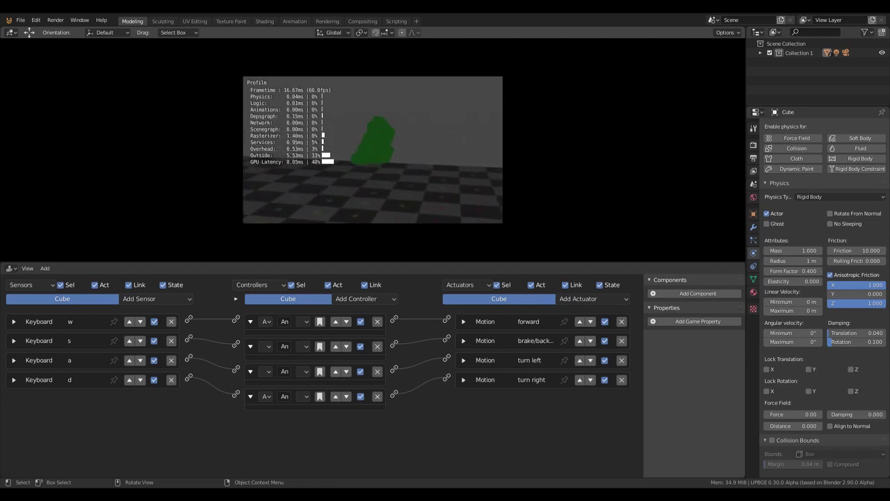
key("Escape")
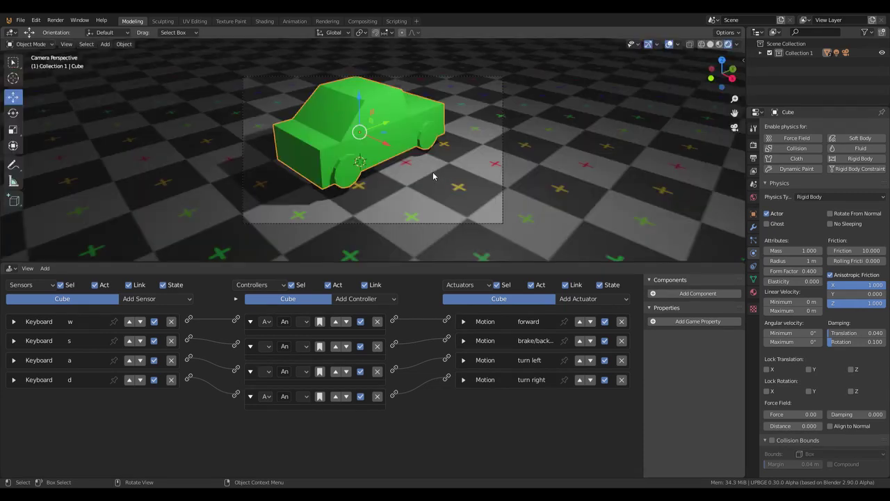
- Enable the car's Collision Bounds with Box bounds and test-run the game, steering right
scroll(807, 438, "down", 2)
left_click(772, 403)
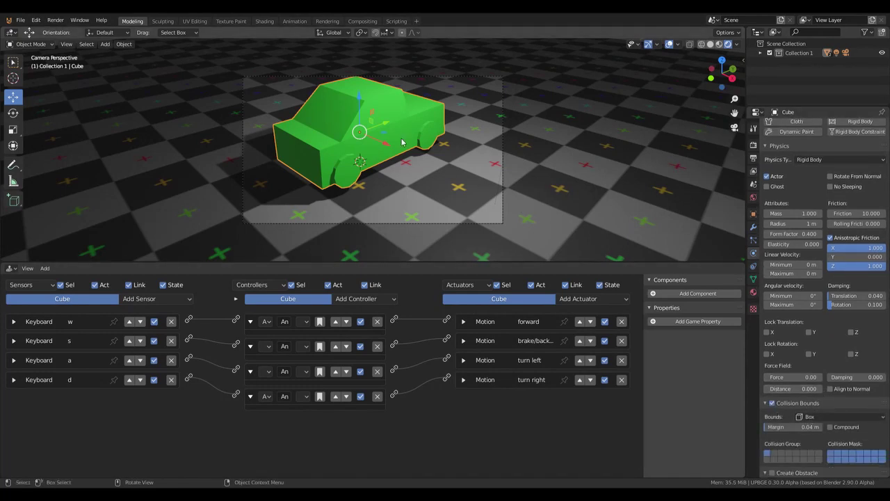
key("p")
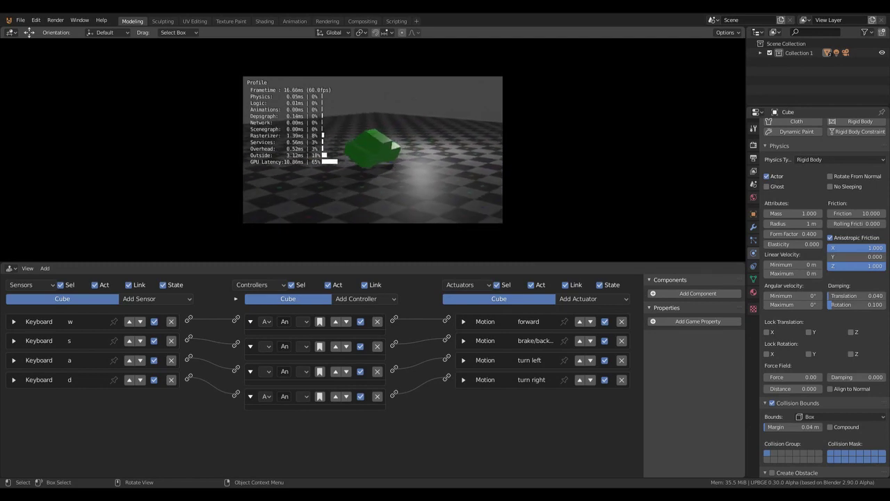
key("d")
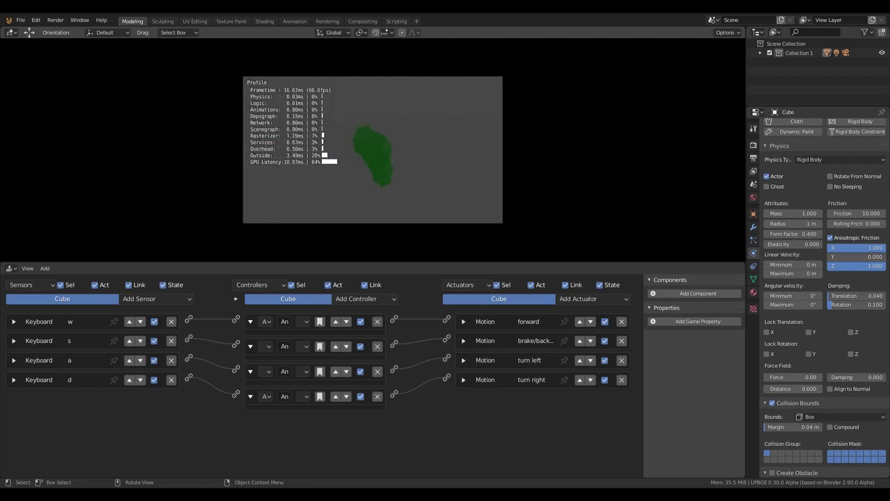
key("Escape")
- Test-run the game once more with the box collision bounds, driving forward and turning left, and end the run
key("p")
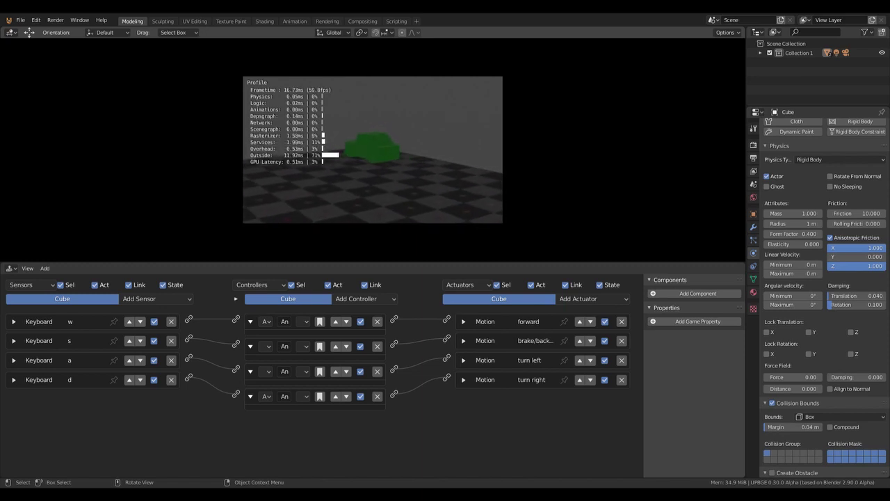
key("w")
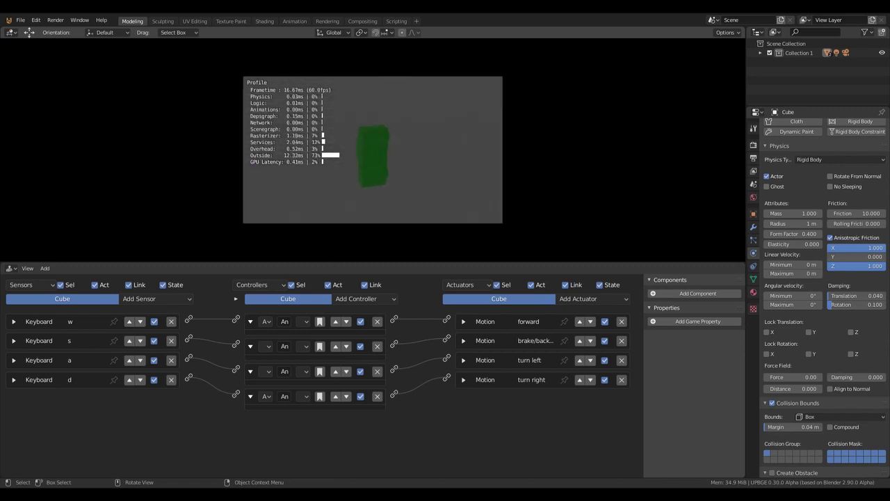
key("a")
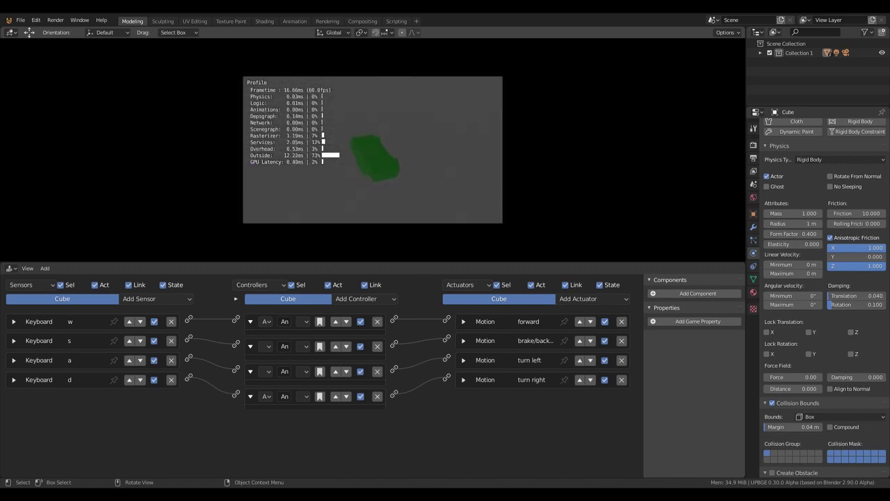
key("Escape")
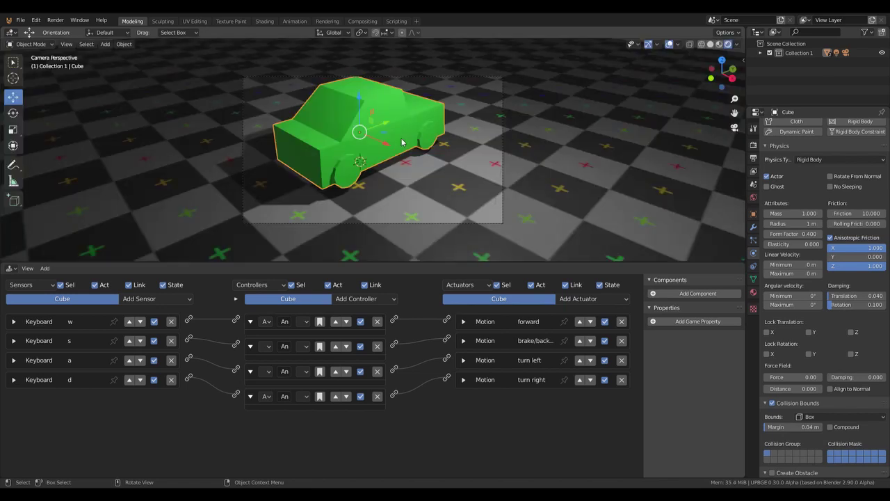
- Set the car's physics type back to Dynamic and test-run the game, driving forward and steering both left and right
left_click(845, 160)
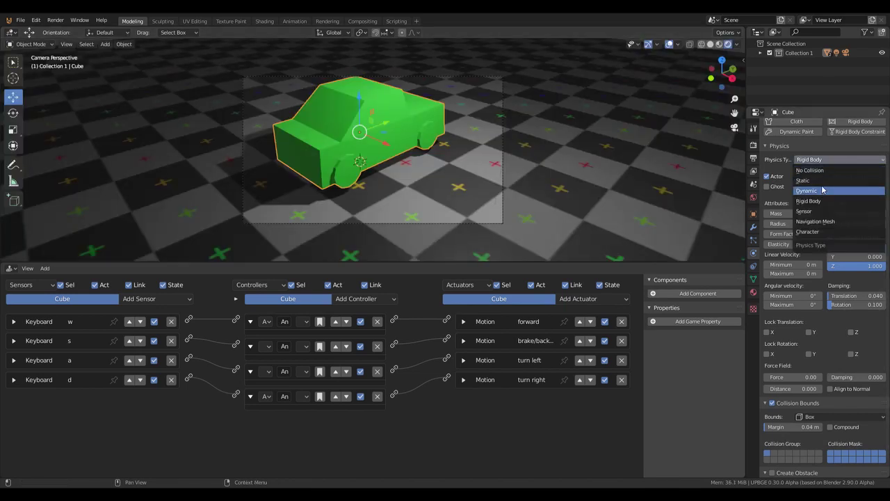
left_click(822, 190)
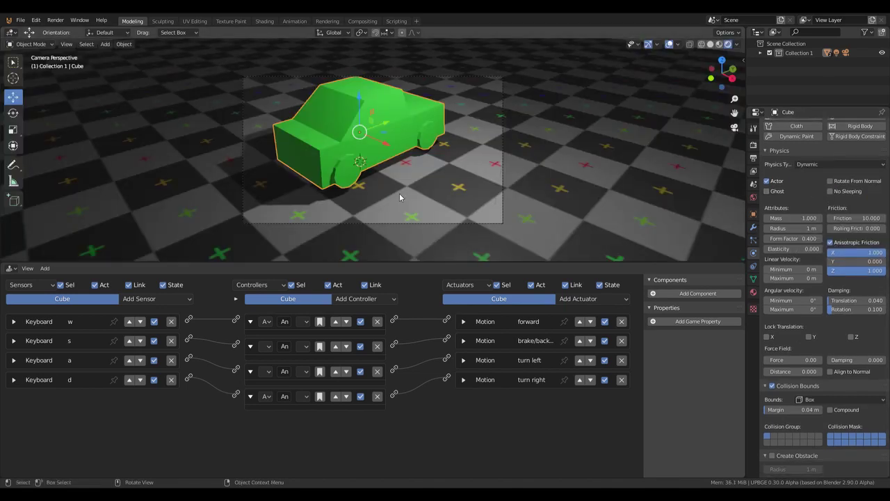
key("p")
key("w")
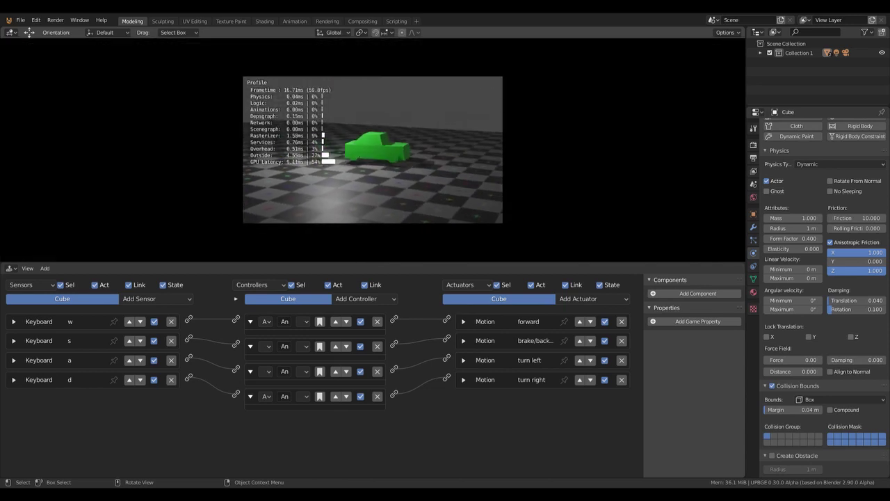
key("a")
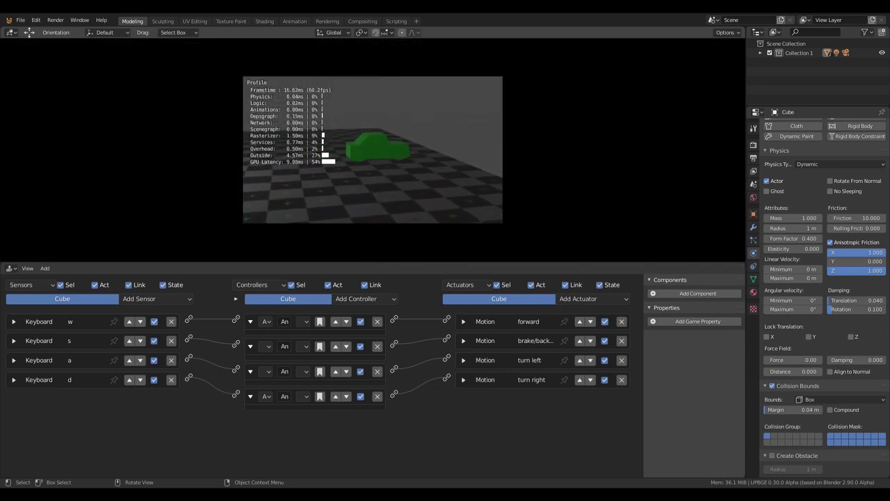
key("w")
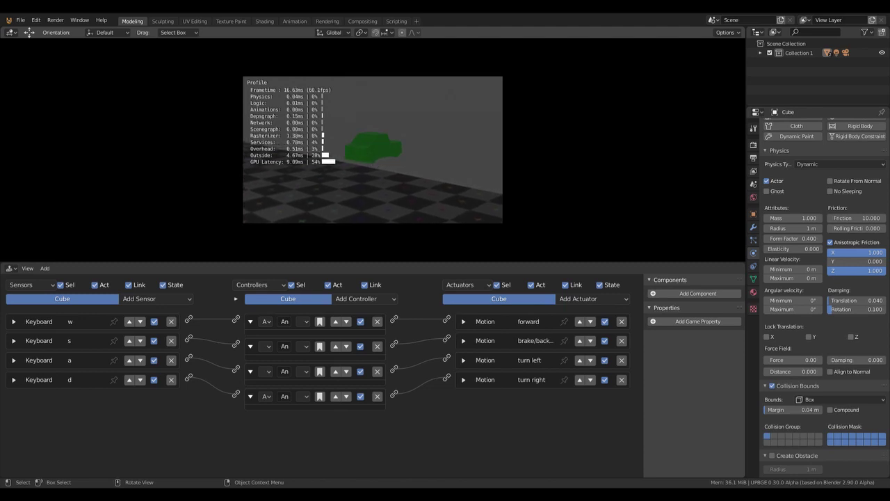
key("d")
key("d")
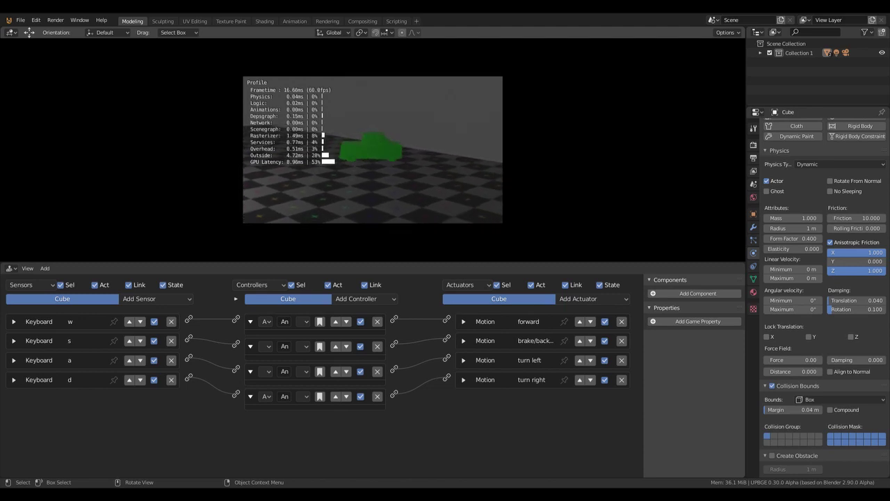
key("d")
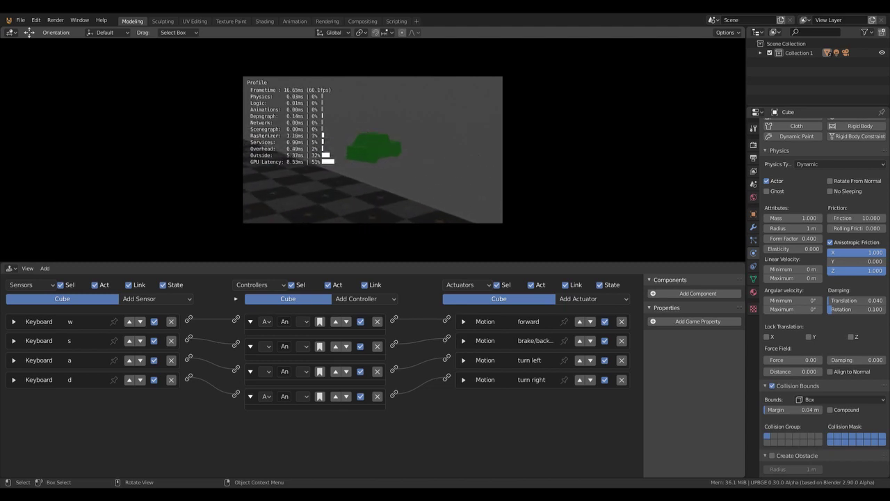
key("Escape")
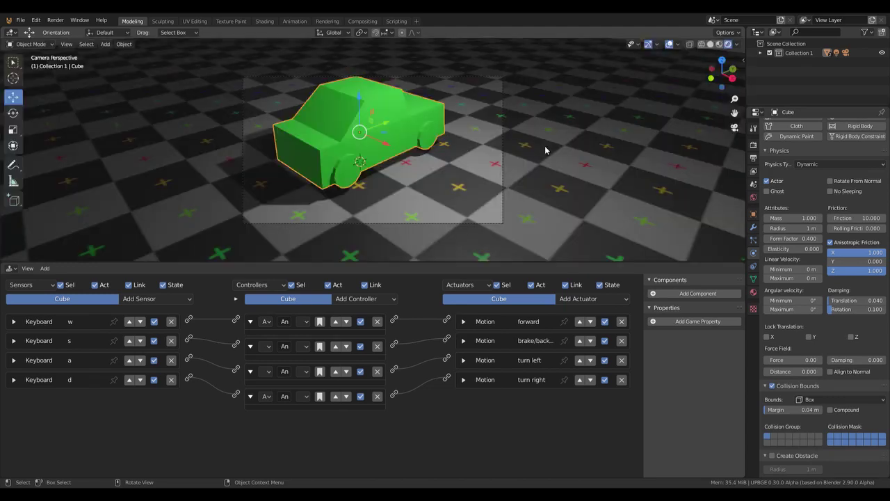